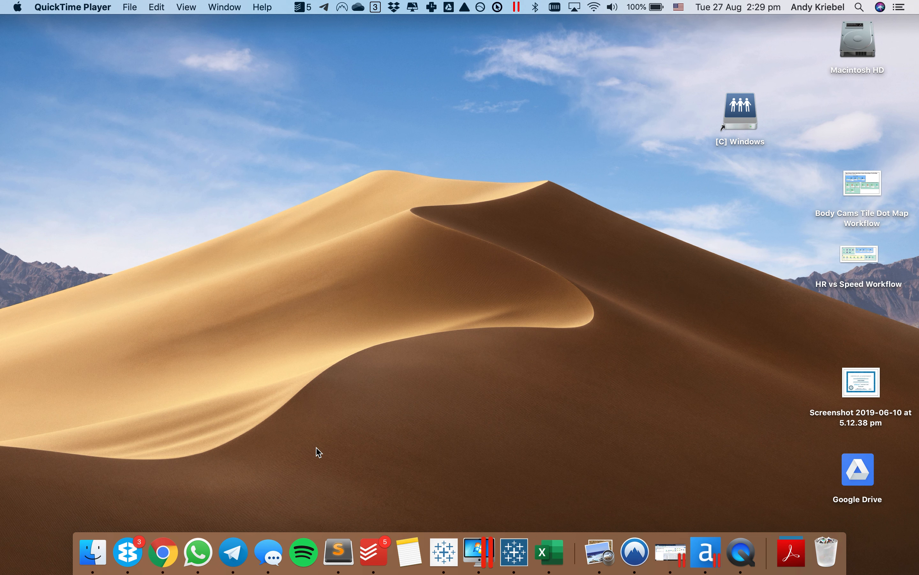
- Switch to Tableau and set up a new parameter named X-Axis with the String data type and a list of allowable values
{"action": "left_click", "coordinate": [444, 551]}
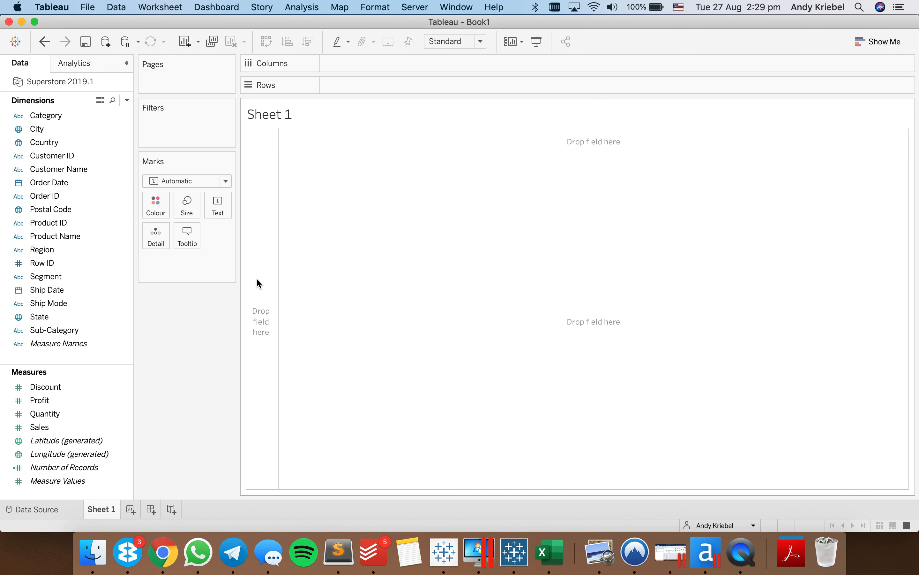
{"action": "left_click", "coordinate": [98, 142]}
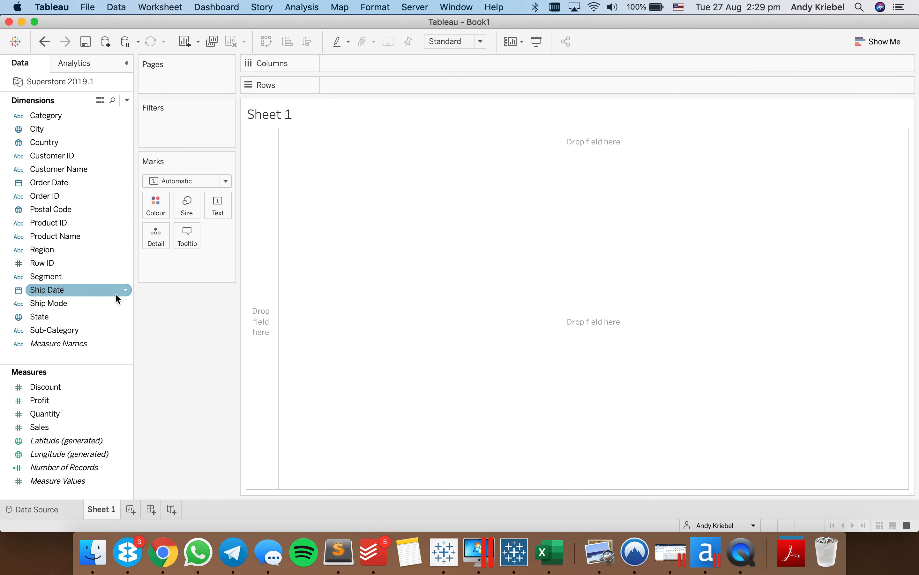
{"action": "left_click", "coordinate": [127, 101]}
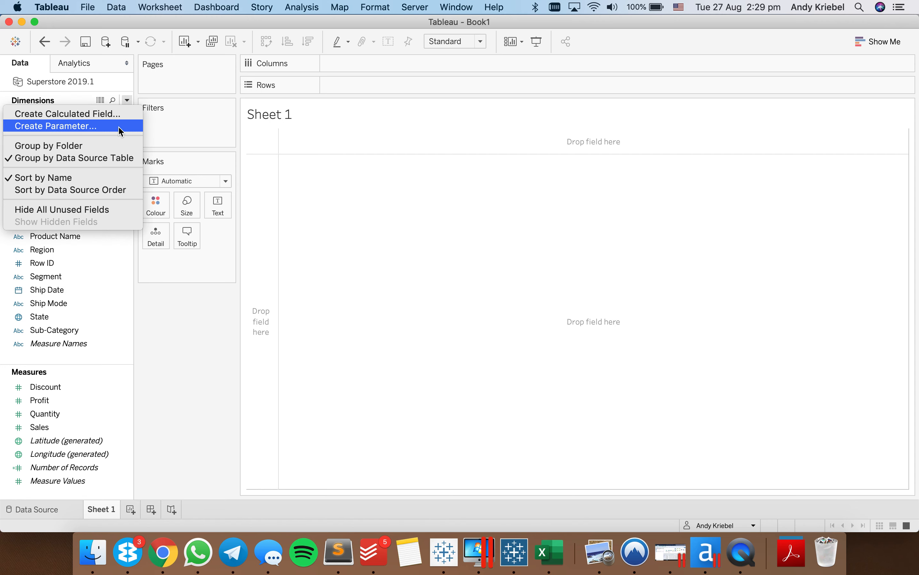
{"action": "left_click", "coordinate": [119, 127]}
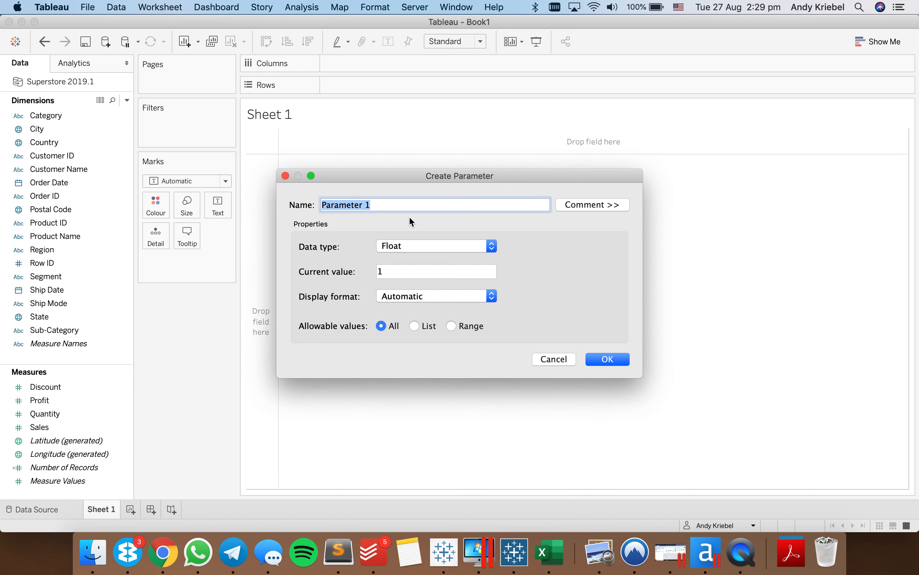
{"action": "type", "text": "X-Axis"}
{"action": "left_click", "coordinate": [419, 247]}
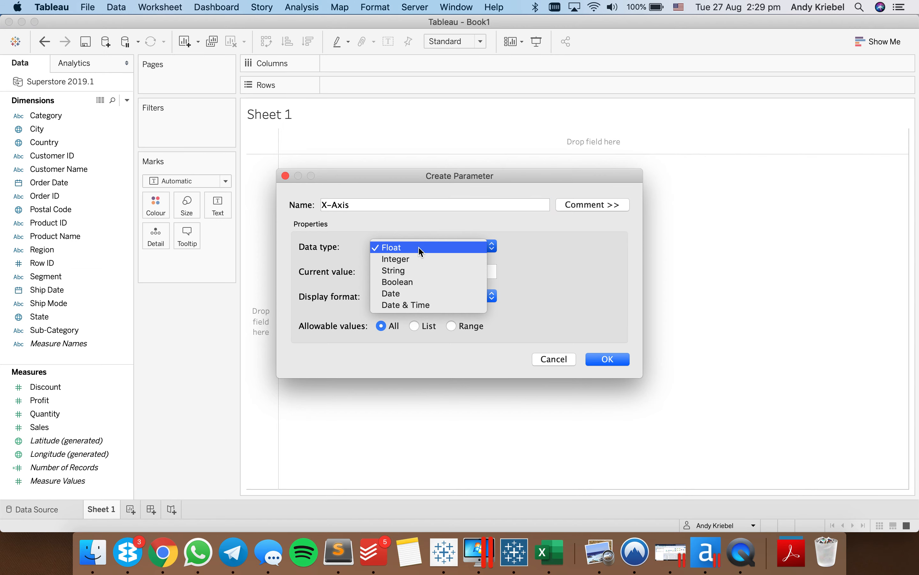
{"action": "left_click", "coordinate": [420, 270]}
{"action": "left_click", "coordinate": [414, 326]}
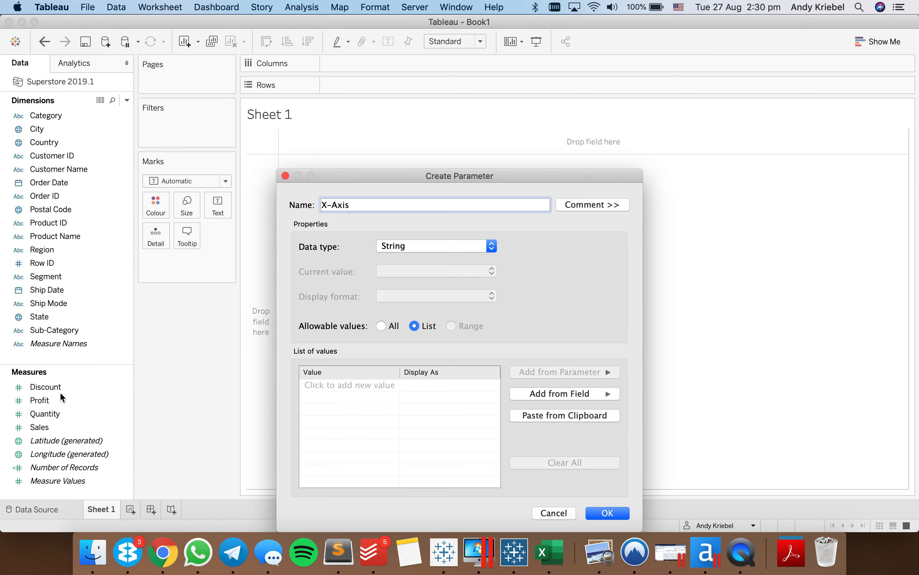
- Add Discount, Profit, Quantity and Sales to the X-Axis parameter's list of values and save the parameter
{"action": "left_click", "coordinate": [331, 385]}
{"action": "type", "text": "Discount"}
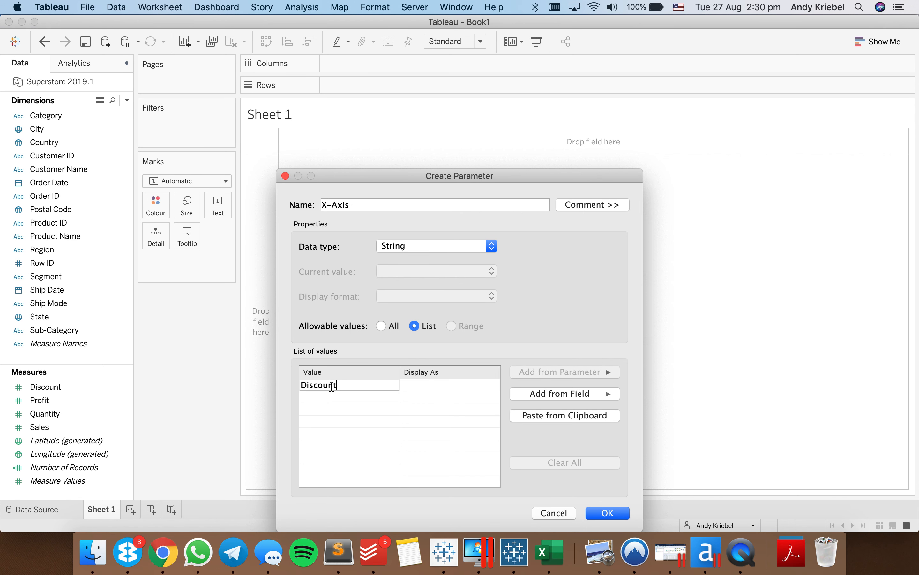
{"action": "key", "text": "Return"}
{"action": "type", "text": "Profit"}
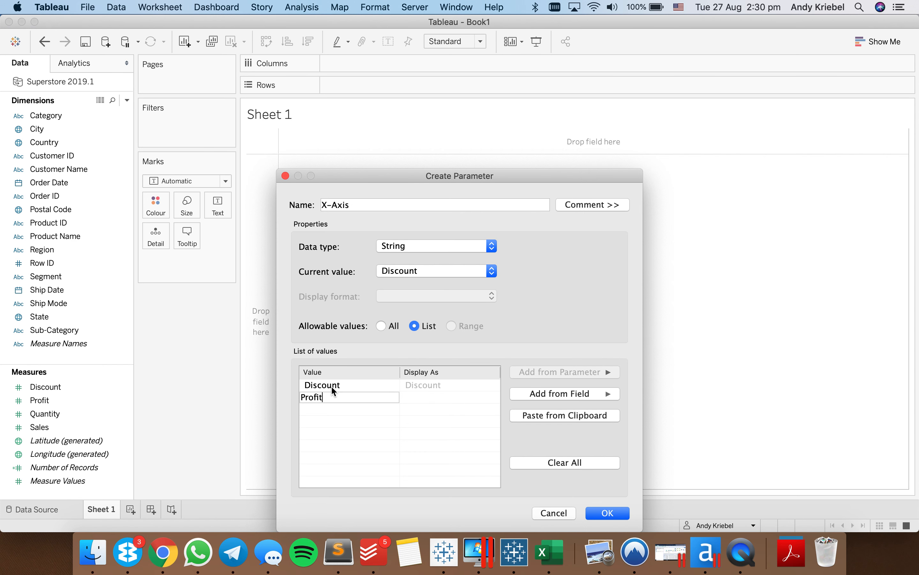
{"action": "key", "text": "Return"}
{"action": "type", "text": "Quantit"}
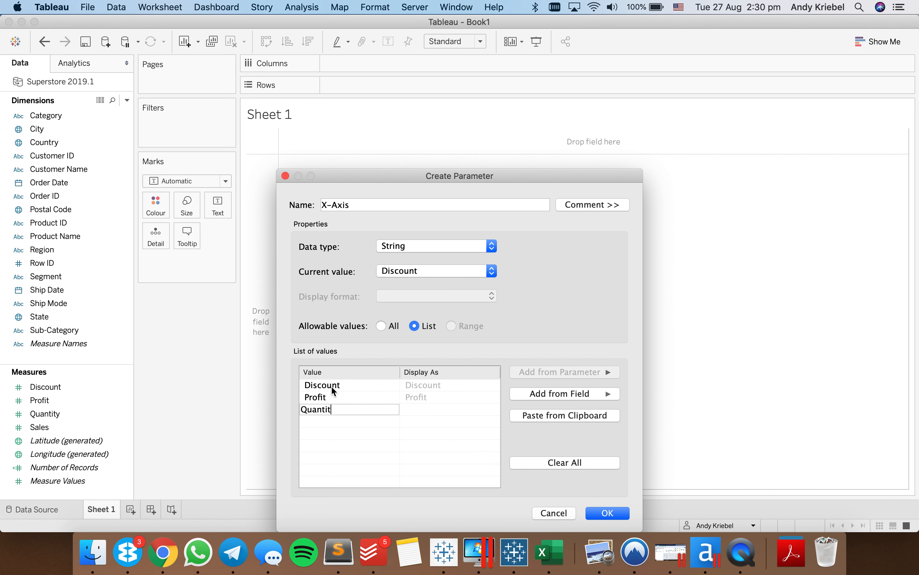
{"action": "type", "text": "y"}
{"action": "key", "text": "Return"}
{"action": "type", "text": "Sales"}
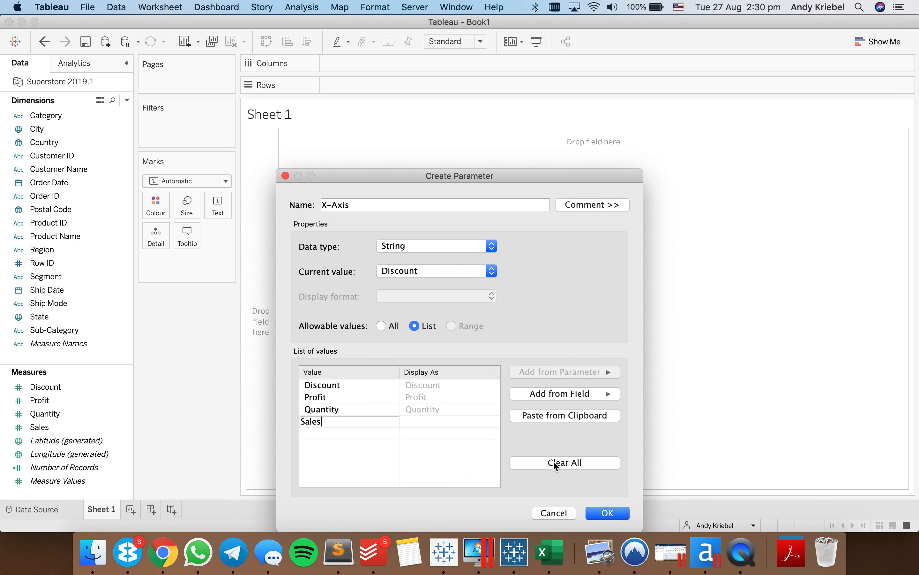
{"action": "left_click", "coordinate": [557, 442]}
{"action": "key", "text": "Tab"}
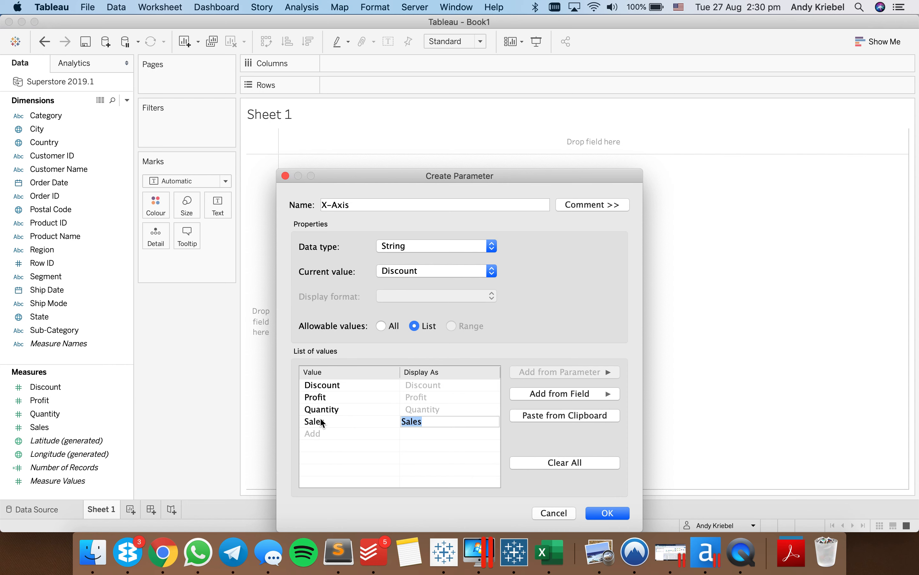
{"action": "left_click", "coordinate": [604, 513]}
- Duplicate the X-Axis parameter and rename the copy Y-Axis
{"action": "right_click", "coordinate": [41, 494]}
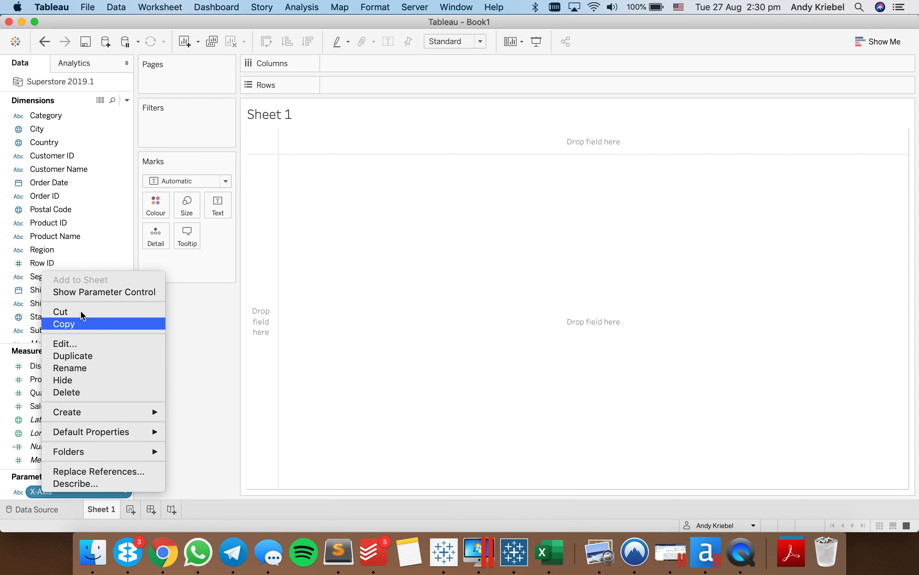
{"action": "left_click", "coordinate": [77, 357]}
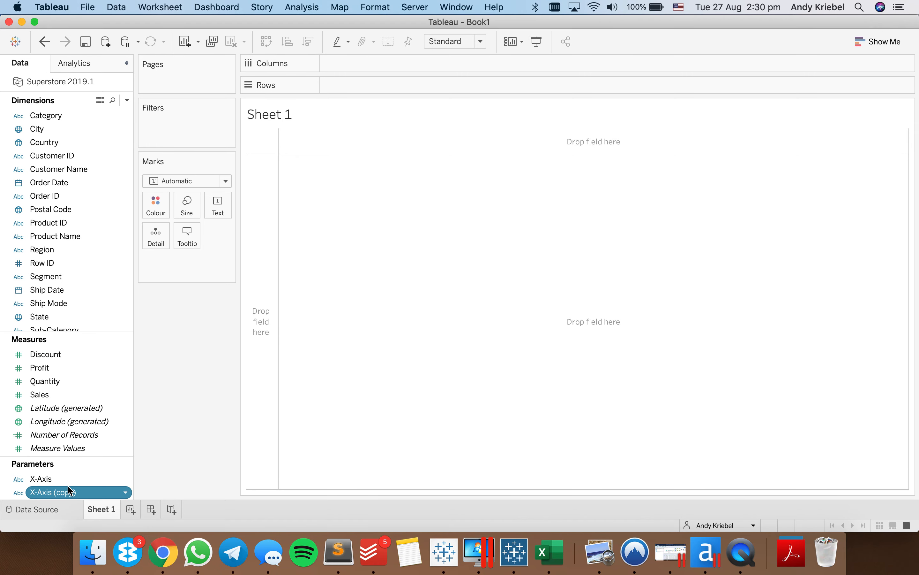
{"action": "right_click", "coordinate": [69, 491]}
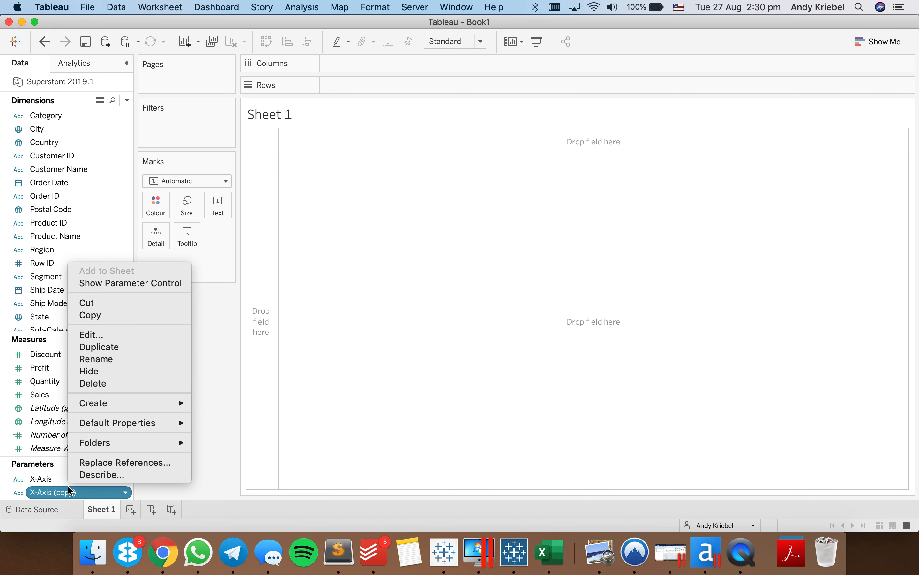
{"action": "left_click", "coordinate": [103, 363]}
{"action": "type", "text": "Y-Axis"}
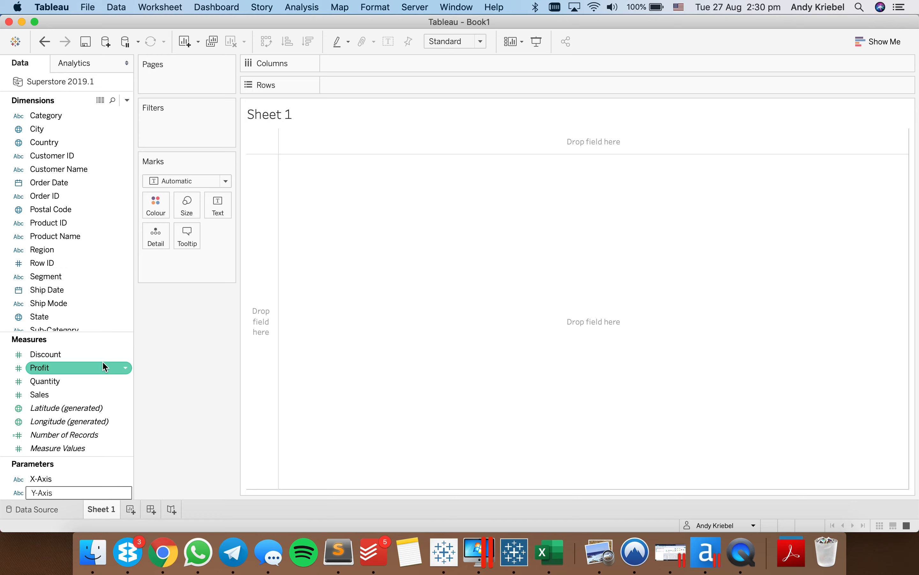
{"action": "key", "text": "Return"}
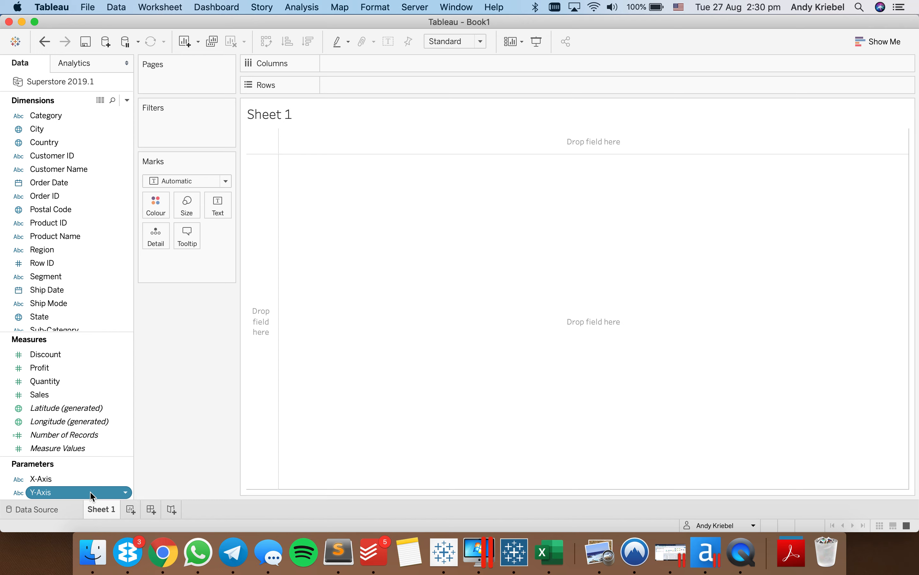
- Start a new calculated field named X-Axis Value
{"action": "left_click", "coordinate": [128, 101]}
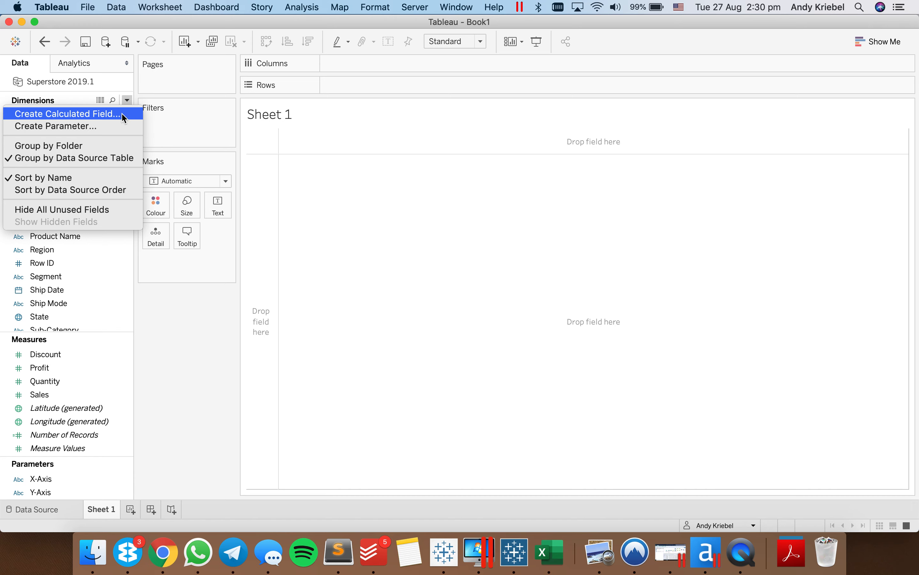
{"action": "left_click", "coordinate": [122, 114]}
{"action": "type", "text": "X-Axis Valu"}
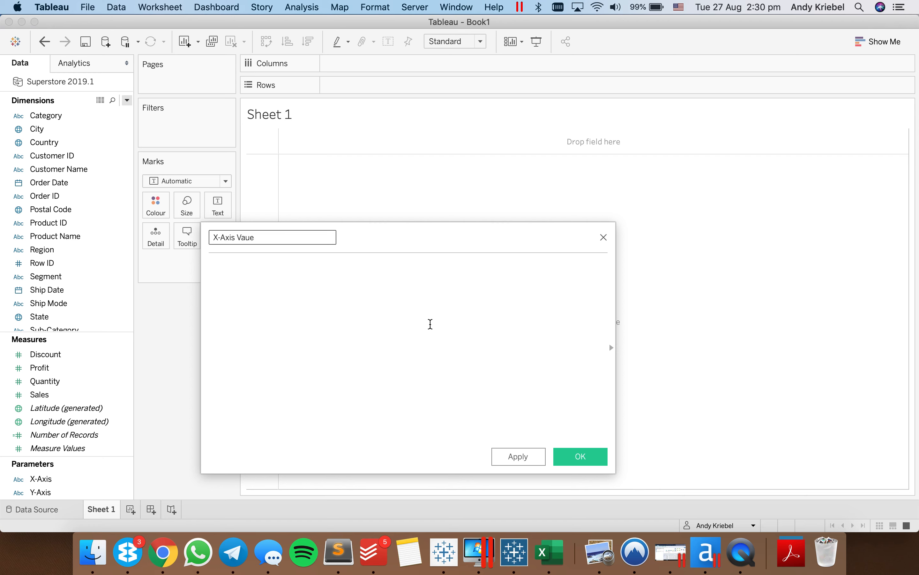
{"action": "type", "text": "e"}
- Begin the X-Axis Value formula with a CASE statement on the parameter: CASE [X-Axis]
{"action": "left_click", "coordinate": [430, 323]}
{"action": "type", "text": "case"}
{"action": "key", "text": "BackSpace"}
{"action": "key", "text": "BackSpace"}
{"action": "key", "text": "Return"}
{"action": "type", "text": "[X-Axis]"}
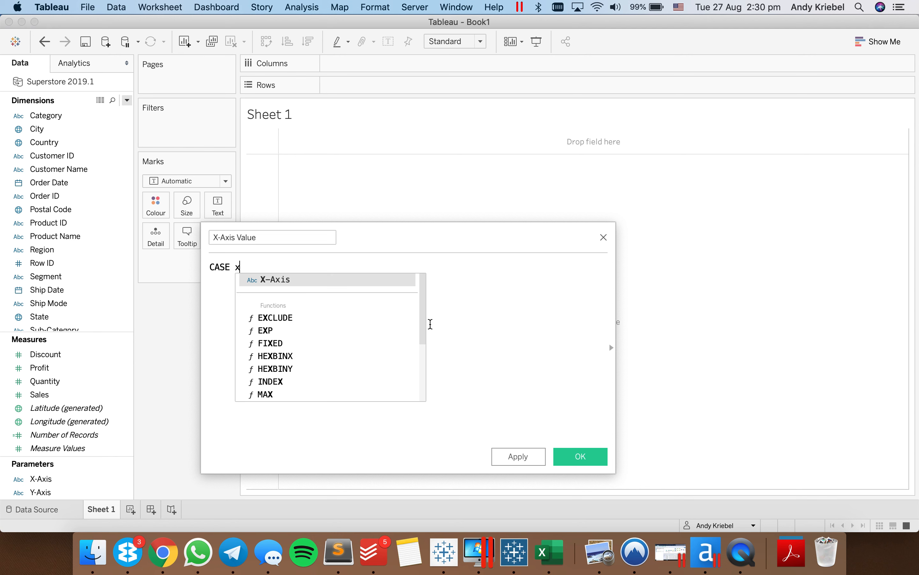
{"action": "key", "text": "Return"}
- Add the first condition to the CASE formula: WHEN 'Discount' THEN AVG([Discount])
{"action": "type", "text": "WHEEN"}
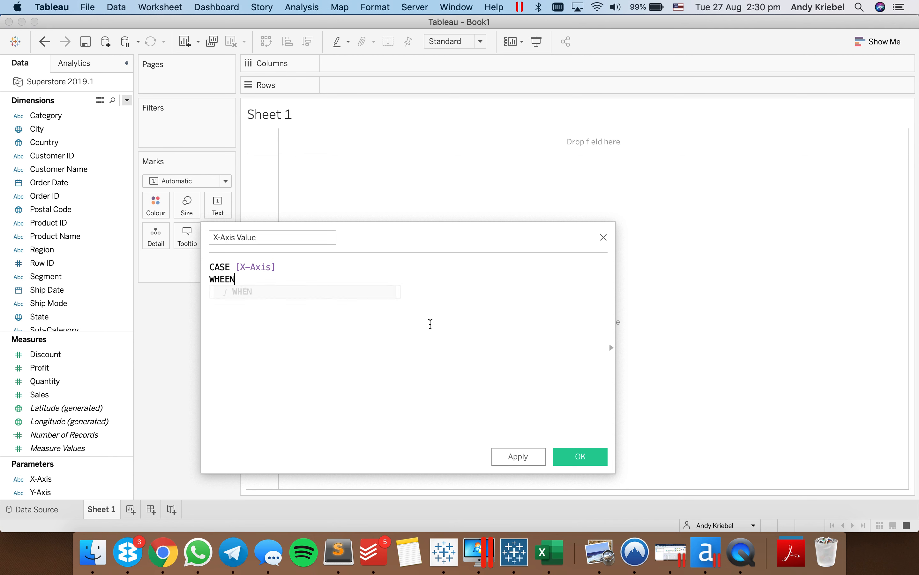
{"action": "key", "text": "BackSpace"}
{"action": "key", "text": "BackSpace"}
{"action": "key", "text": "BackSpace"}
{"action": "key", "text": "BackSpace"}
{"action": "key", "text": "Return"}
{"action": "type", "text": "'Discount"}
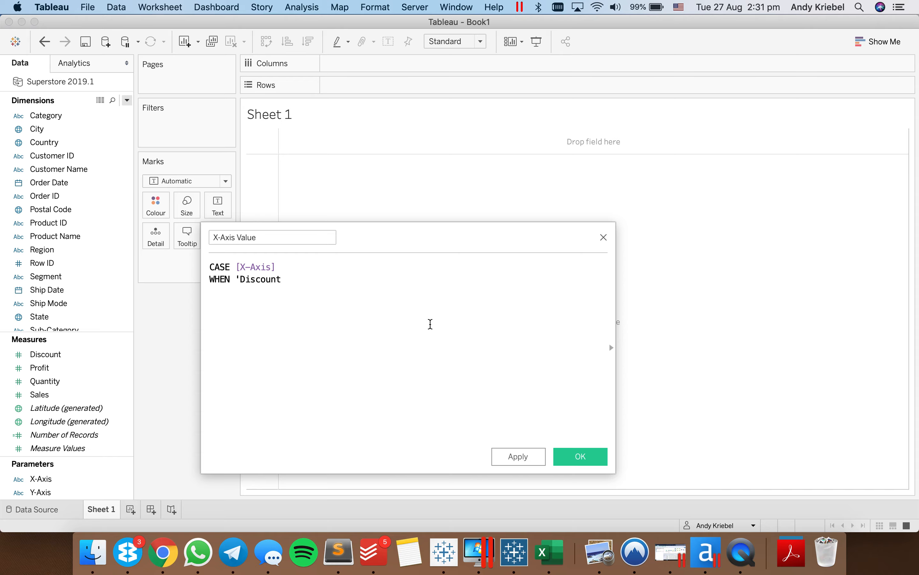
{"action": "type", "text": "' THEN av"}
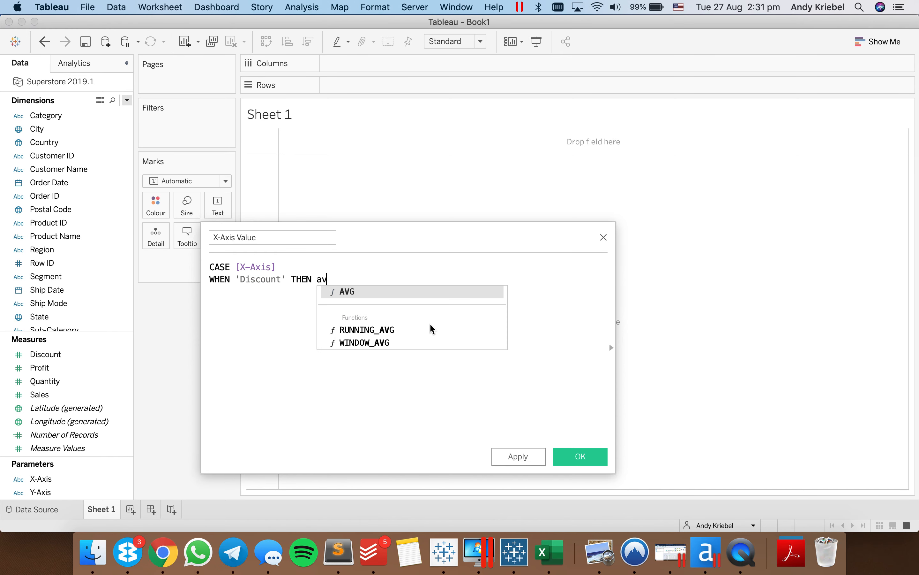
{"action": "key", "text": "Return"}
{"action": "type", "text": "disc"}
{"action": "key", "text": "Return"}
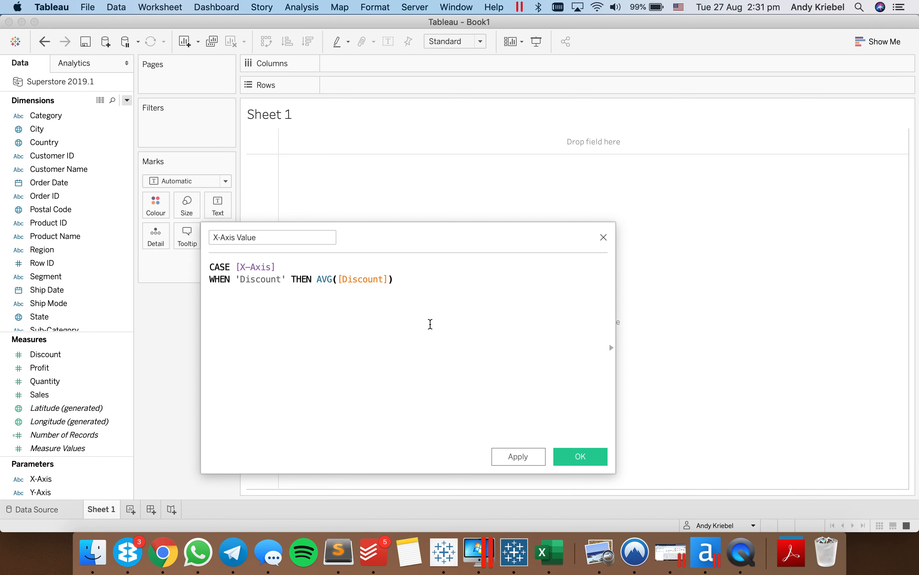
- Add the profit condition on a new formula line: WHEN 'Profit' THEN SUM([Profit])
{"action": "key", "text": "Return"}
{"action": "type", "text": "WHEN 'Profit ' THEN sum"}
{"action": "key", "text": "Return"}
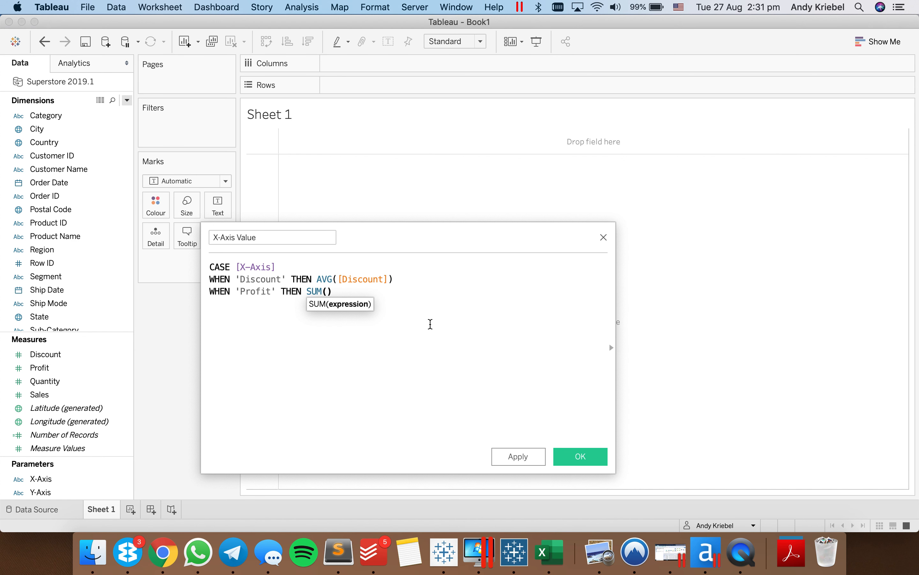
{"action": "type", "text": "prof"}
{"action": "key", "text": "Return"}
- Add the quantity condition on a new formula line: WHEN 'Quantity' THEN SUM([Quantity])
{"action": "key", "text": "Return"}
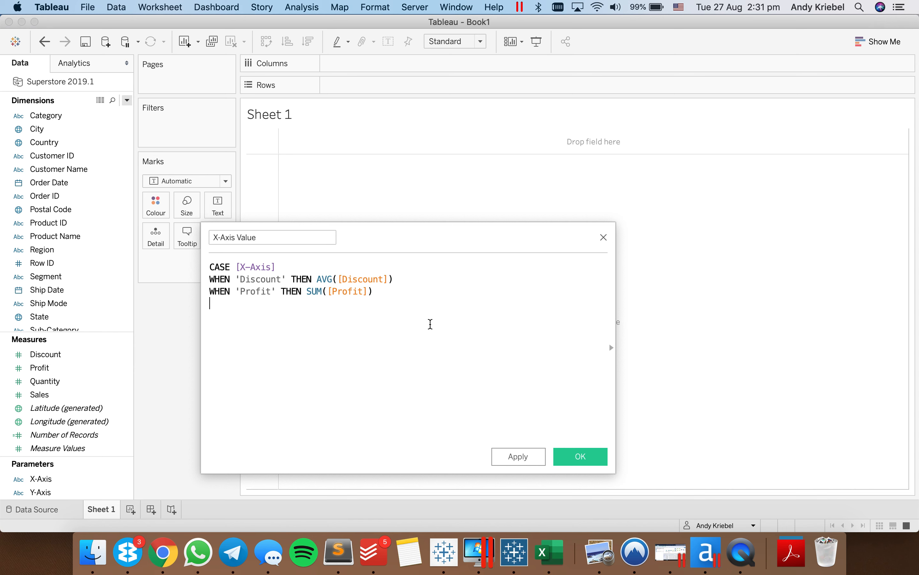
{"action": "type", "text": "H"}
{"action": "key", "text": "BackSpace"}
{"action": "type", "text": "WHEN 'Quanityt"}
{"action": "key", "text": "BackSpace"}
{"action": "key", "text": "BackSpace"}
{"action": "type", "text": "tity' THEN sum"}
{"action": "key", "text": "Return"}
{"action": "type", "text": "quan"}
- Add the sales condition on a new formula line: WHEN 'Sales' THEN SUM([Sales])
{"action": "key", "text": "Return"}
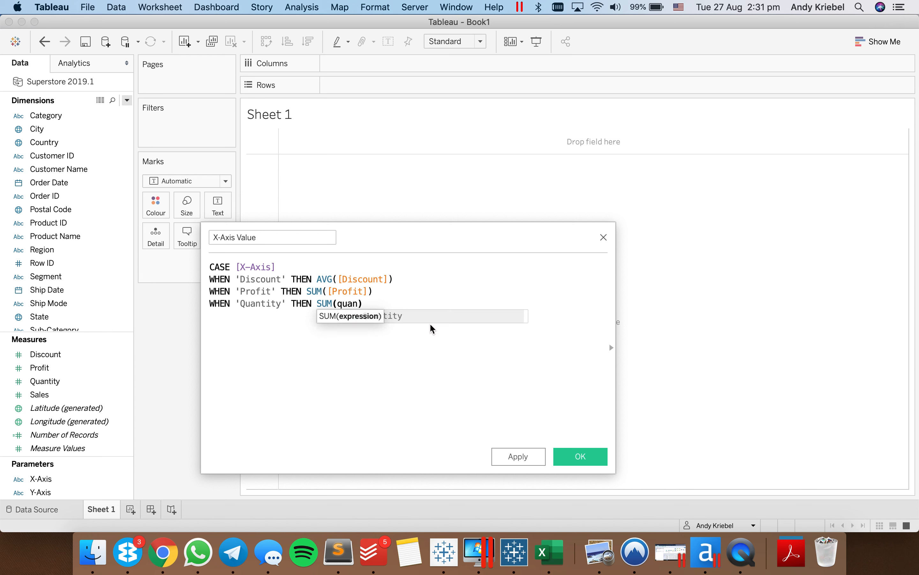
{"action": "key", "text": "Return"}
{"action": "type", "text": "w"}
{"action": "key", "text": "Return"}
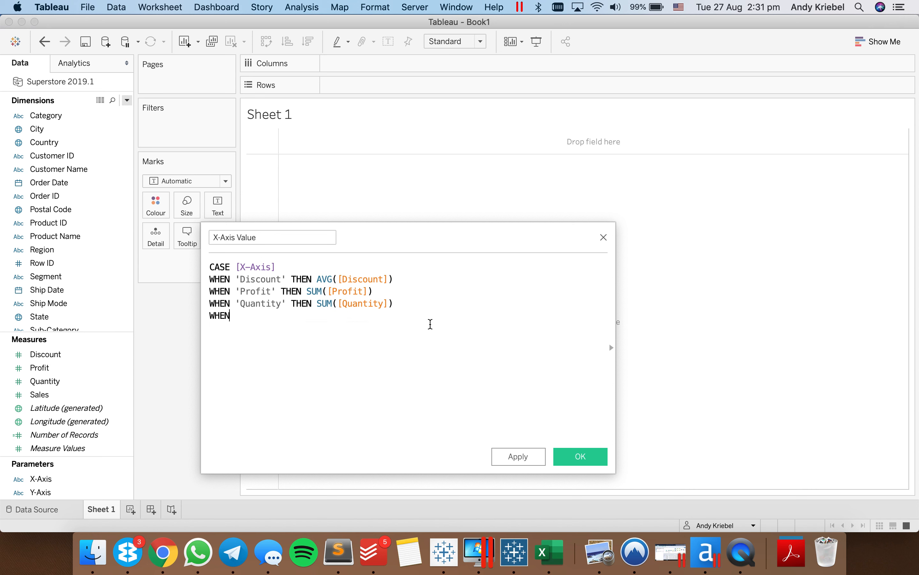
{"action": "type", "text": "'Sales' THEN sum"}
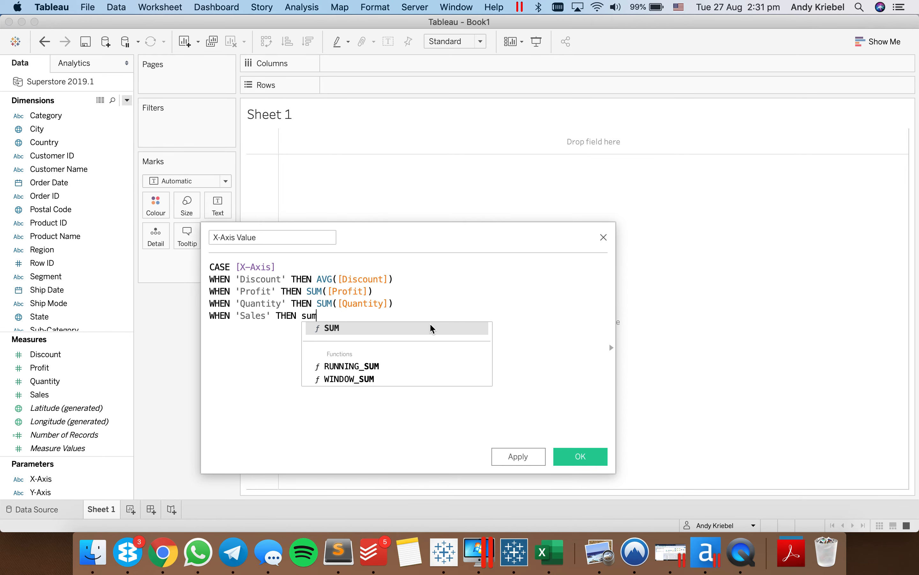
{"action": "key", "text": "Return"}
{"action": "type", "text": "sa"}
{"action": "key", "text": "Return"}
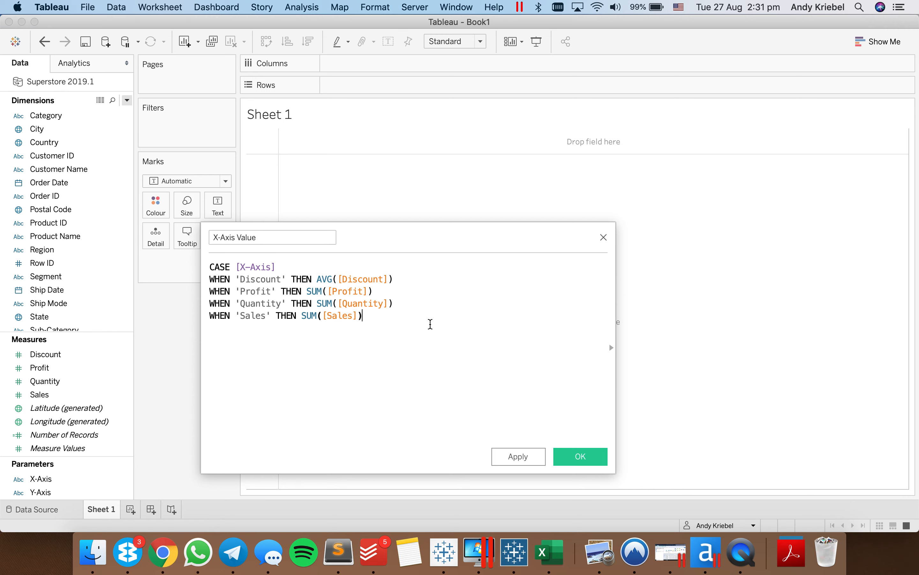
- Close the CASE formula with END and save the X-Axis Value calculated field
{"action": "key", "text": "Return"}
{"action": "type", "text": "END"}
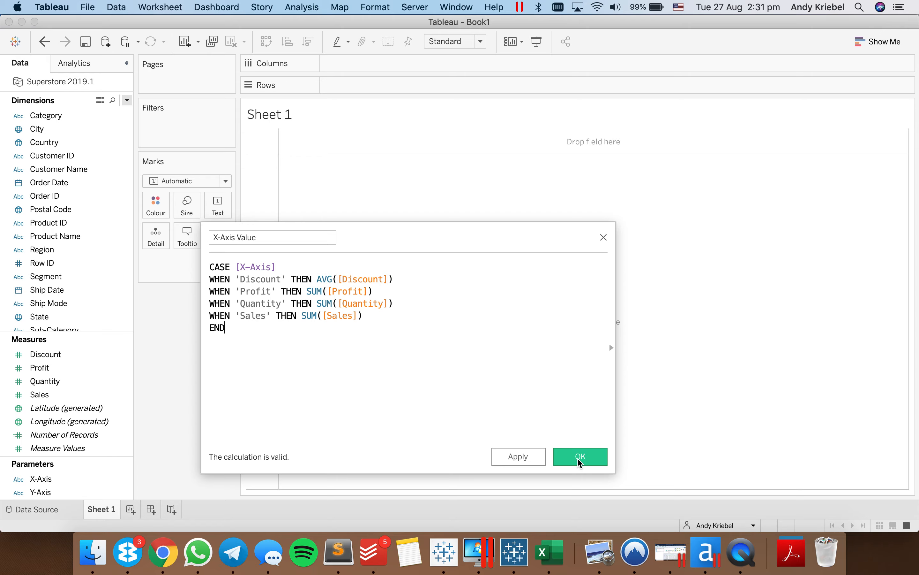
{"action": "left_click", "coordinate": [580, 462]}
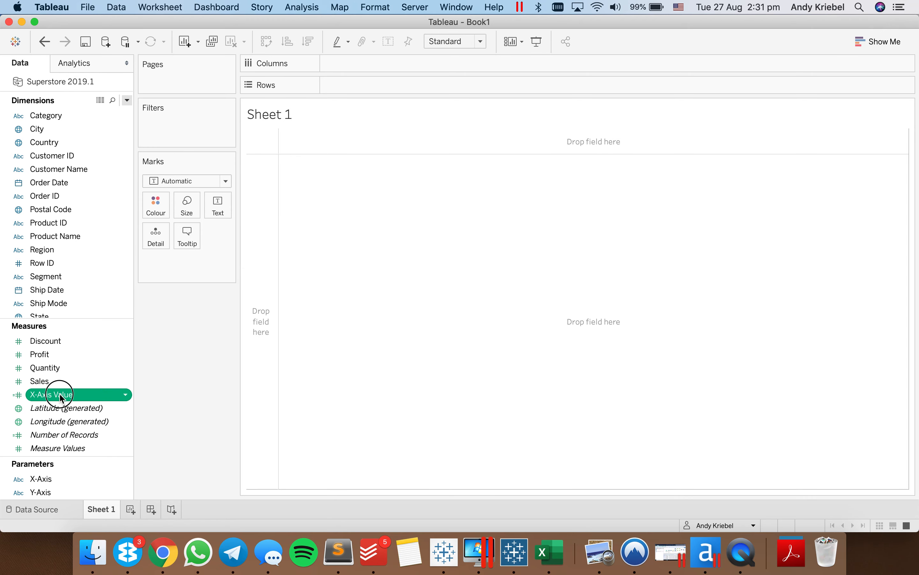
- Place the X-Axis Value measure on the Columns shelf of Sheet 1
{"action": "left_click_drag", "start_coordinate": [60, 397], "coordinate": [455, 69]}
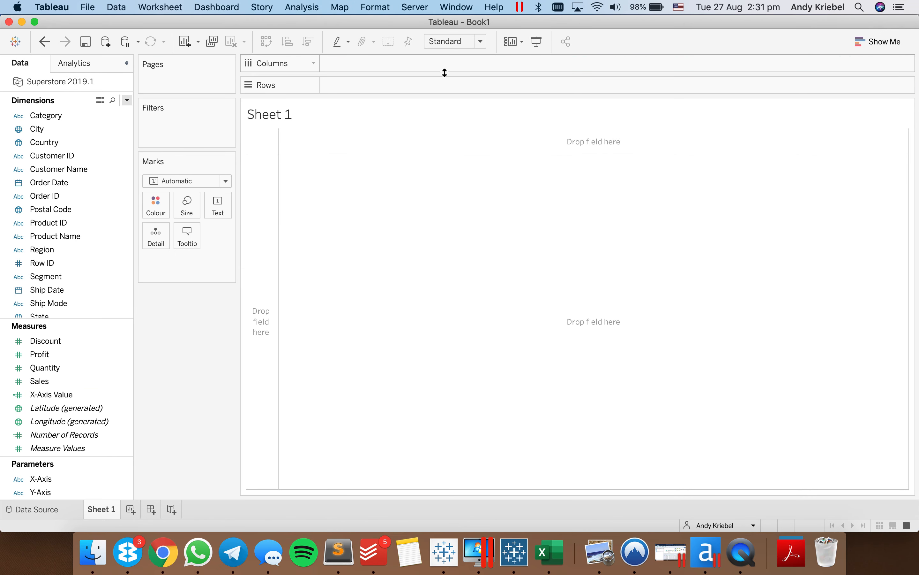
{"action": "mouse_move", "coordinate": [49, 395]}
{"action": "left_mouse_down"}
{"action": "mouse_move", "coordinate": [376, 51]}
{"action": "mouse_move", "coordinate": [362, 200]}
{"action": "left_mouse_up"}
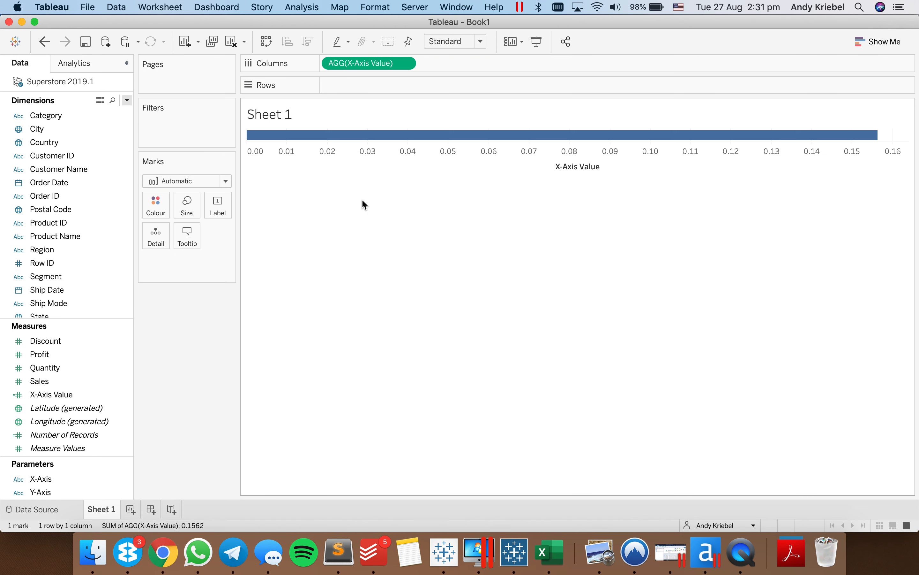
- Duplicate the X-Axis Value calculated field in the measures list
{"action": "right_click", "coordinate": [65, 396]}
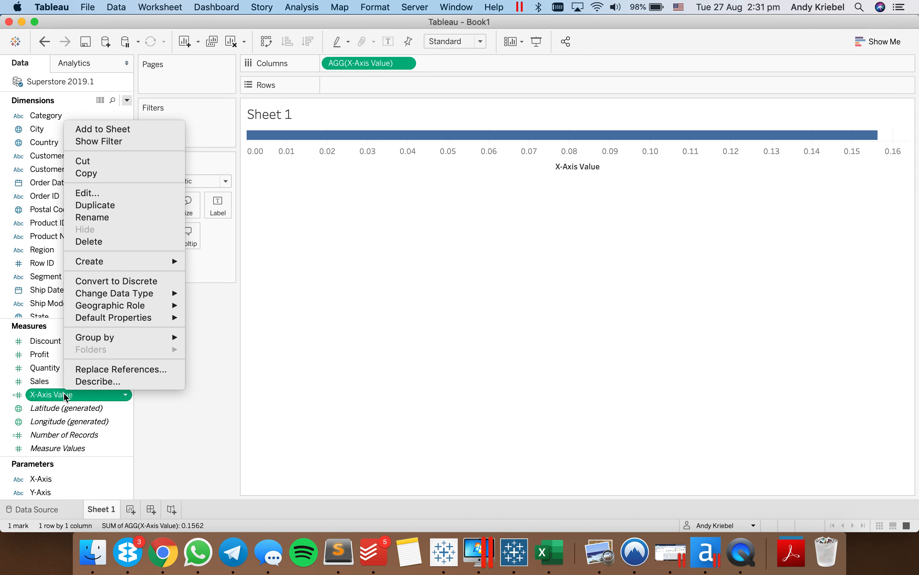
{"action": "left_click", "coordinate": [74, 395]}
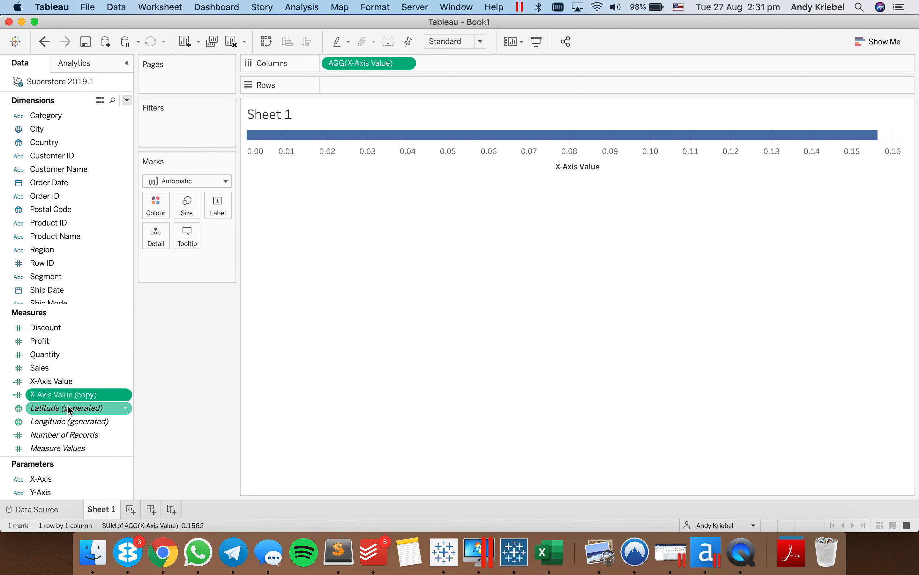
- Open the duplicated X-Axis Value calculation for editing and rename it Y-Axis Value
{"action": "right_click", "coordinate": [70, 397]}
{"action": "left_click", "coordinate": [113, 196]}
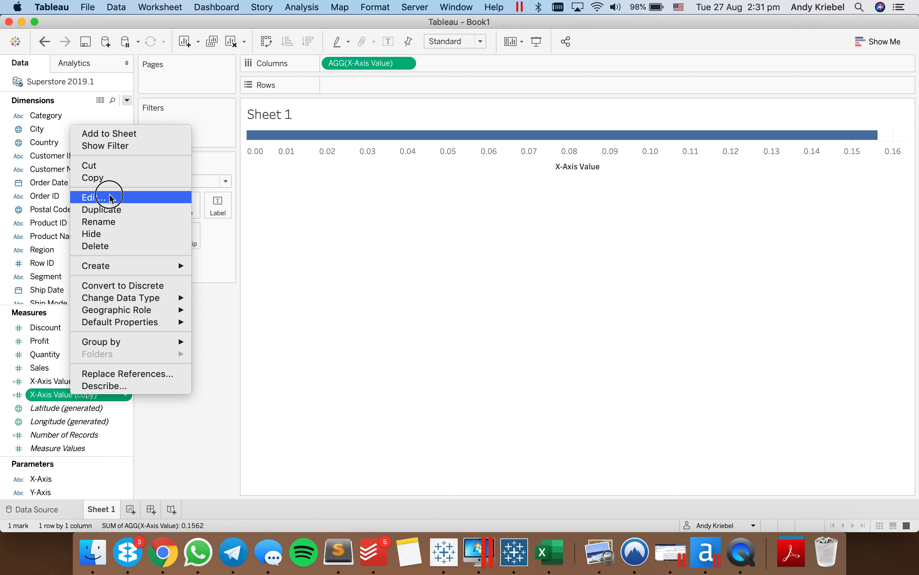
{"action": "left_click_drag", "start_coordinate": [290, 240], "coordinate": [154, 243]}
{"action": "type", "text": "Y-A"}
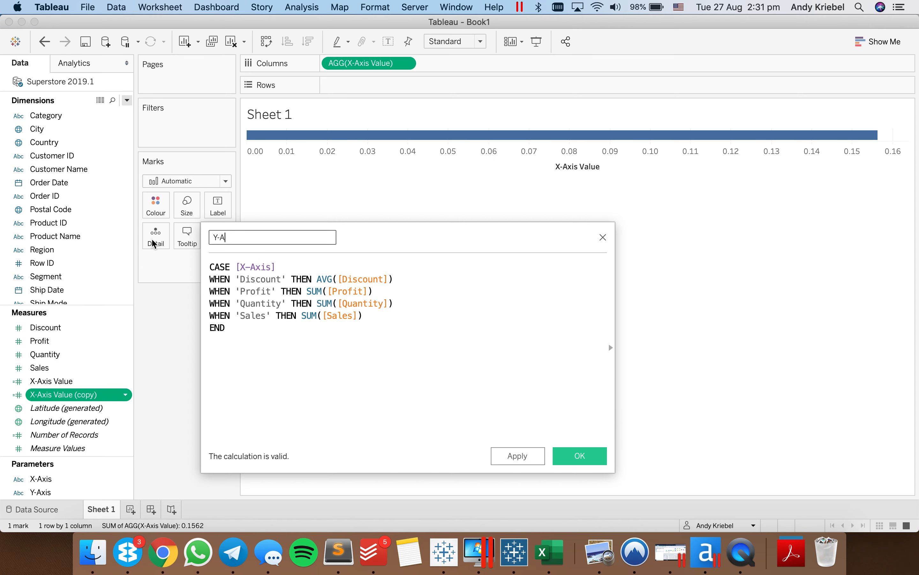
{"action": "type", "text": "xis Va"}
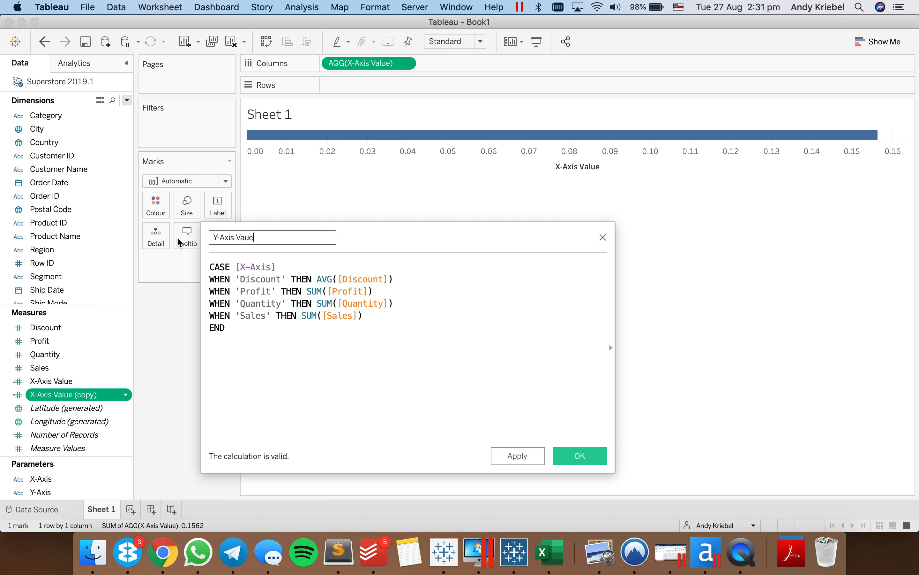
{"action": "type", "text": "lue"}
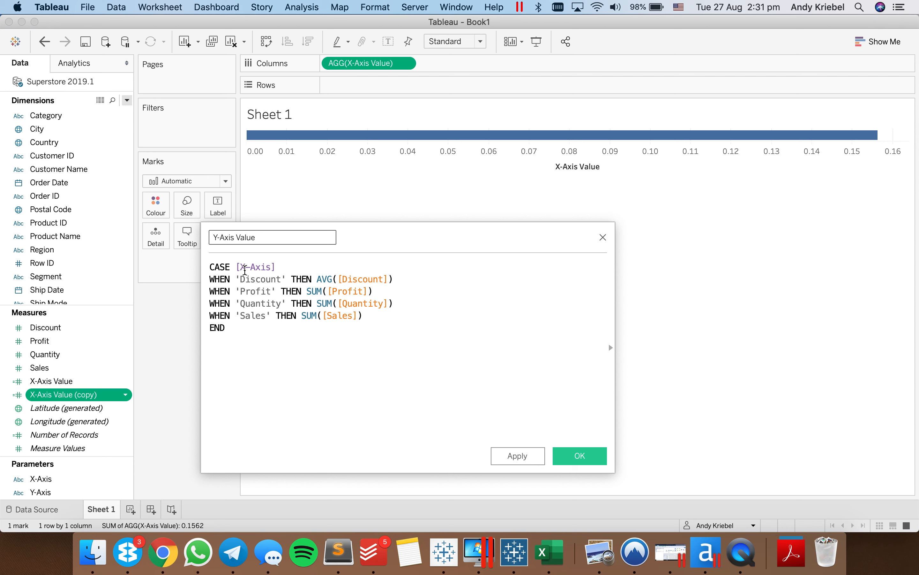
- Change the CASE expression in the Y-Axis Value formula to use the [Y-Axis] parameter and save the calculation
{"action": "left_click", "coordinate": [245, 267]}
{"action": "key", "text": "BackSpace"}
{"action": "type", "text": "Y"}
{"action": "left_click", "coordinate": [264, 281]}
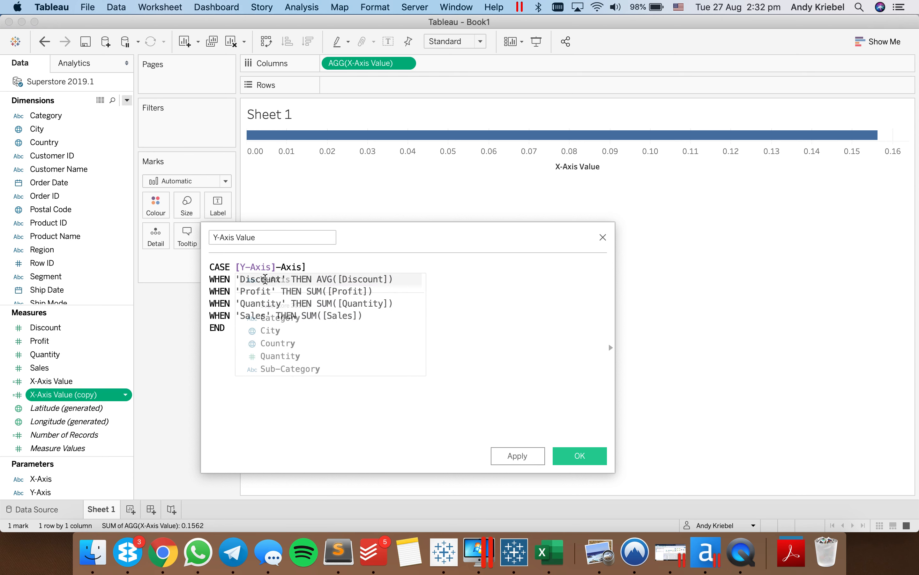
{"action": "key", "text": "shift+End"}
{"action": "key", "text": "BackSpace"}
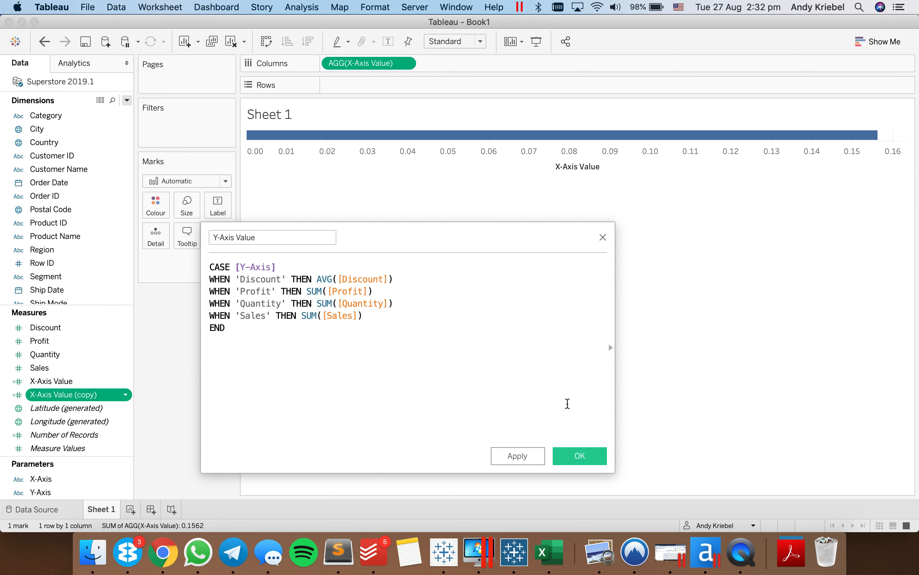
{"action": "left_click", "coordinate": [580, 458]}
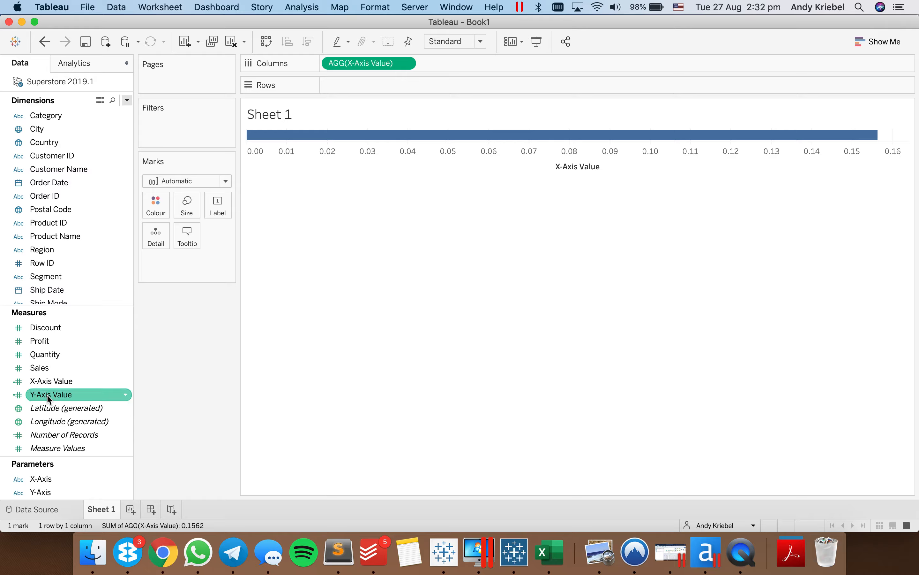
- Place the Y-Axis Value measure on Rows and show the parameter controls for Y-Axis and X-Axis
{"action": "left_click_drag", "start_coordinate": [62, 395], "coordinate": [371, 86]}
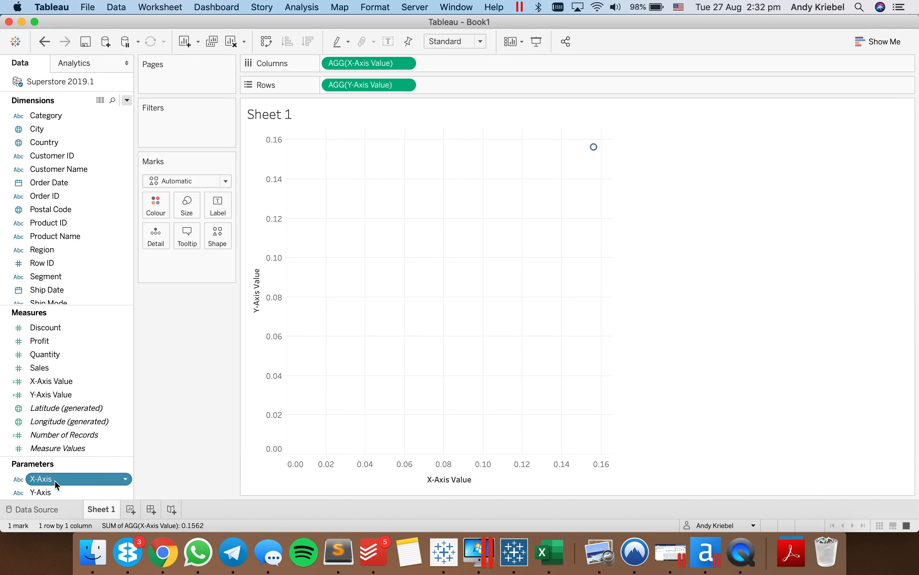
{"action": "left_click", "coordinate": [55, 493]}
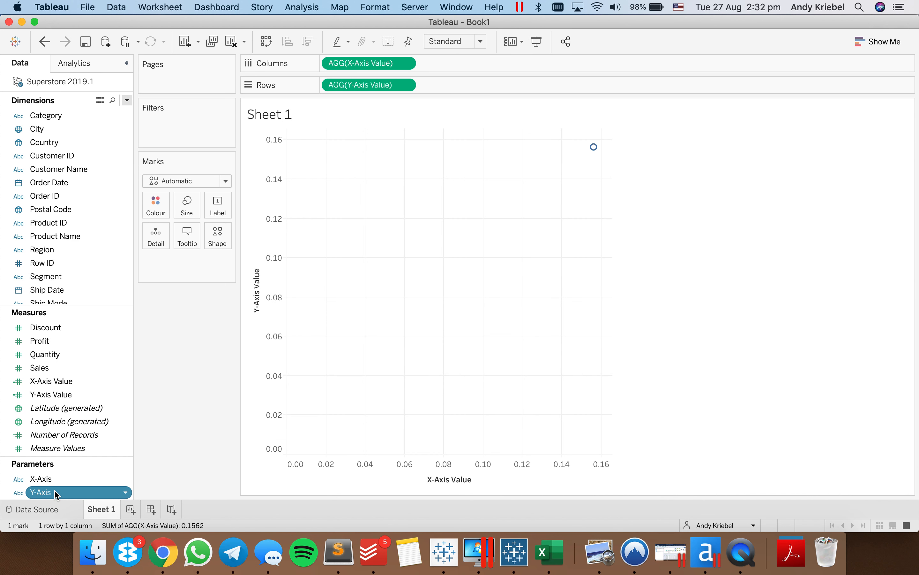
{"action": "right_click", "coordinate": [56, 493]}
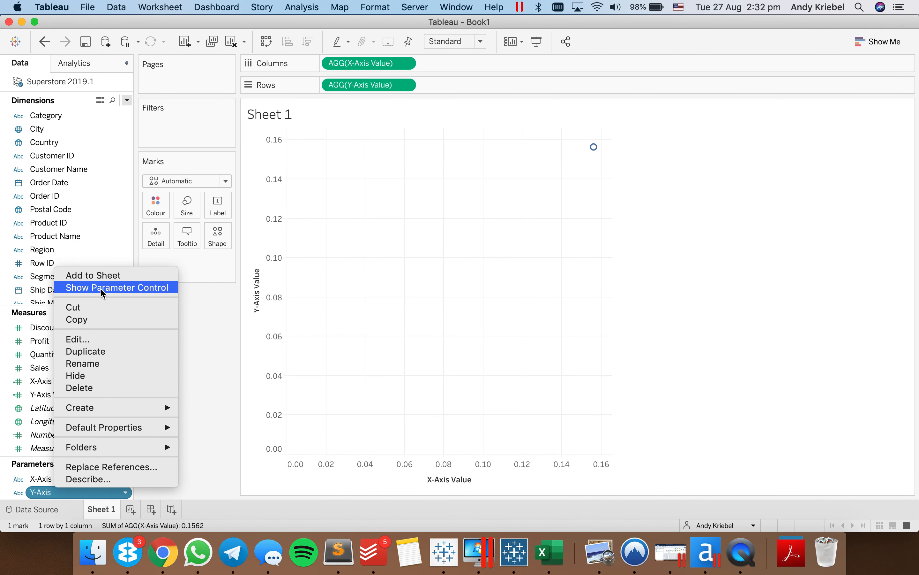
{"action": "left_click", "coordinate": [101, 288]}
{"action": "left_click", "coordinate": [54, 479]}
{"action": "right_click", "coordinate": [53, 478]}
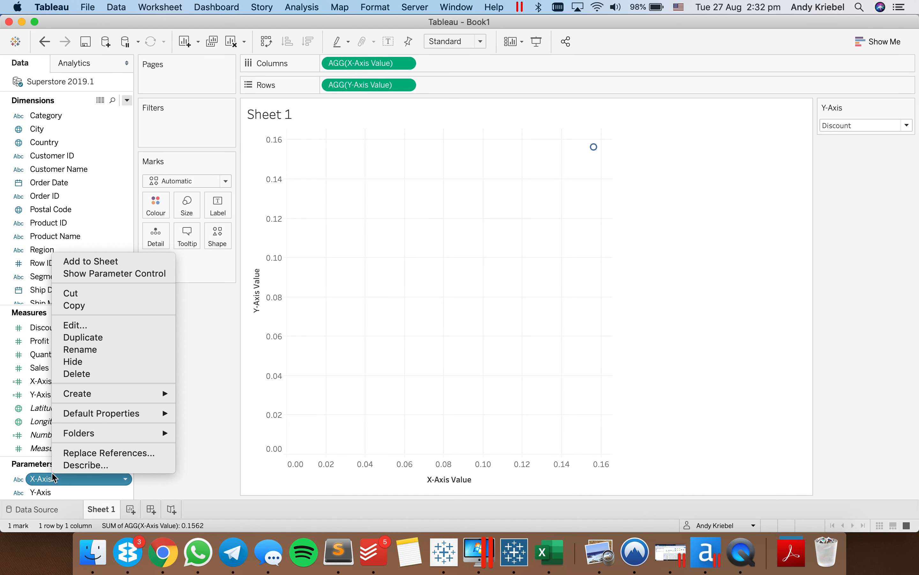
{"action": "left_click", "coordinate": [116, 275]}
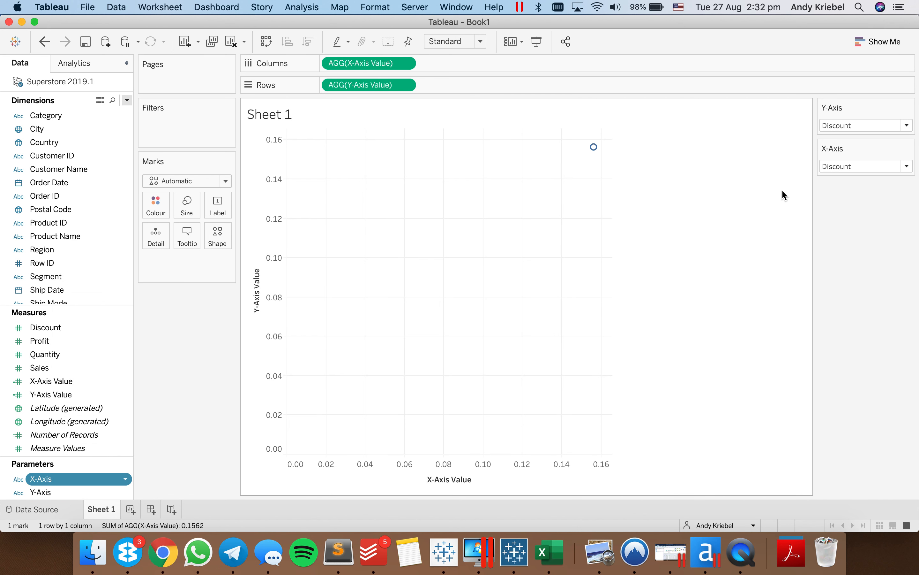
- Set the X-Axis parameter to Profit and add the Customer Name dimension to Detail on the Marks card
{"action": "left_click", "coordinate": [835, 166]}
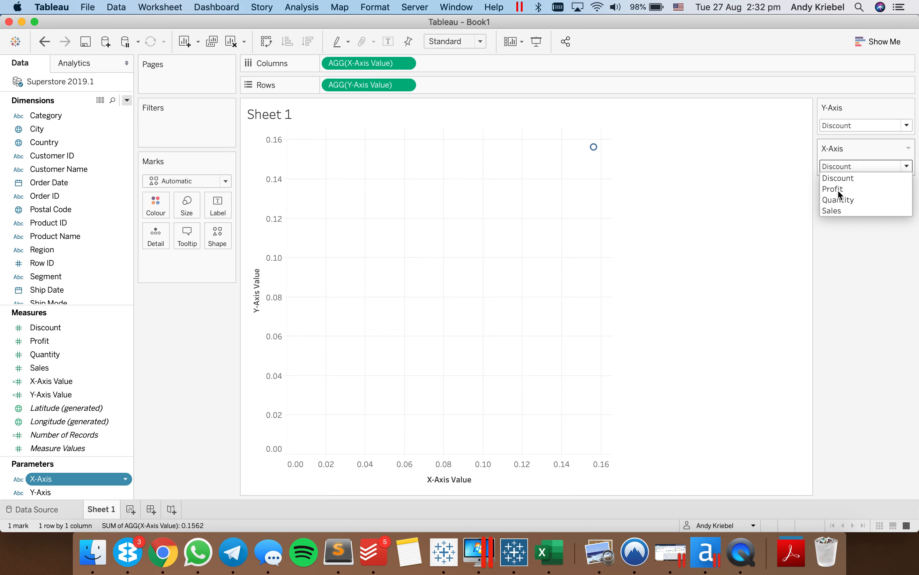
{"action": "left_click", "coordinate": [837, 190]}
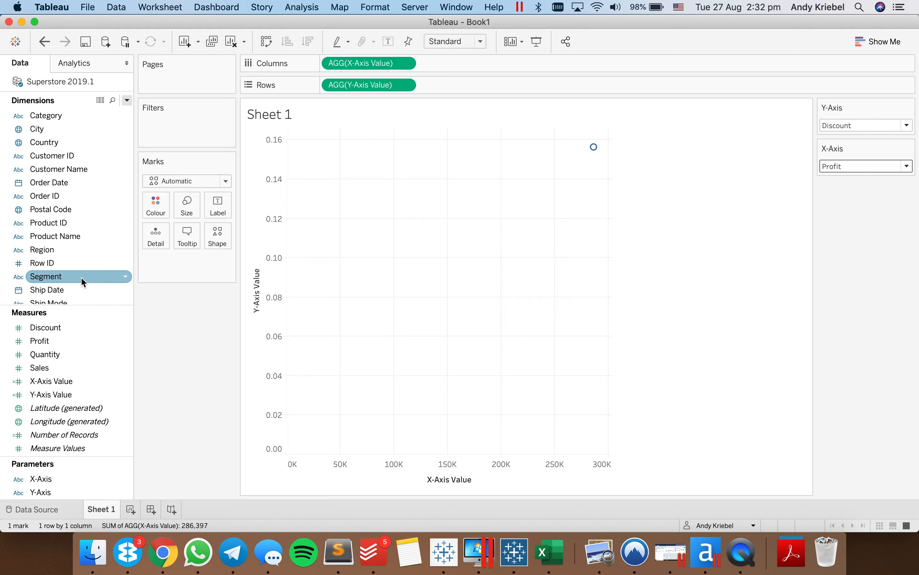
{"action": "scroll", "coordinate": [82, 282], "scroll_direction": "down", "scroll_amount": 1}
{"action": "scroll", "coordinate": [84, 282], "scroll_direction": "down", "scroll_amount": 3}
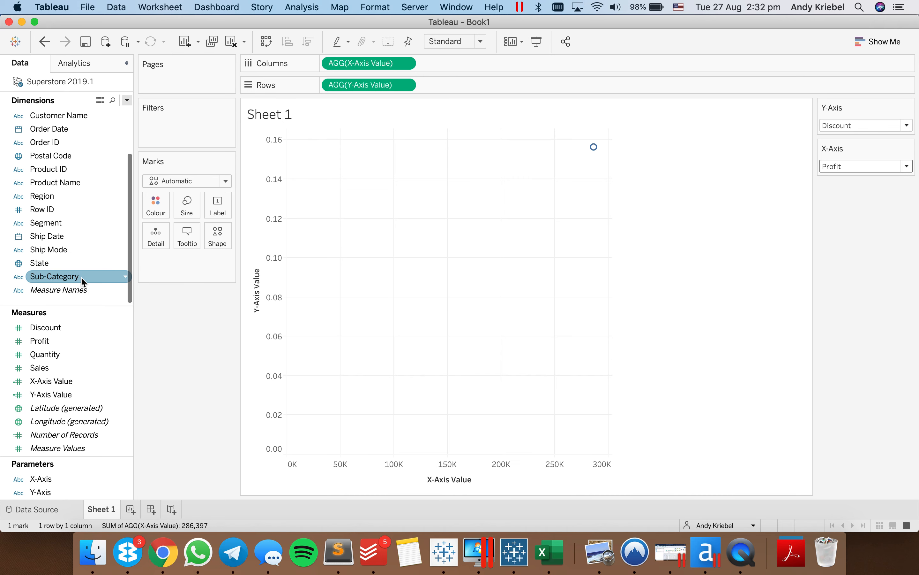
{"action": "scroll", "coordinate": [83, 282], "scroll_direction": "up", "scroll_amount": 4}
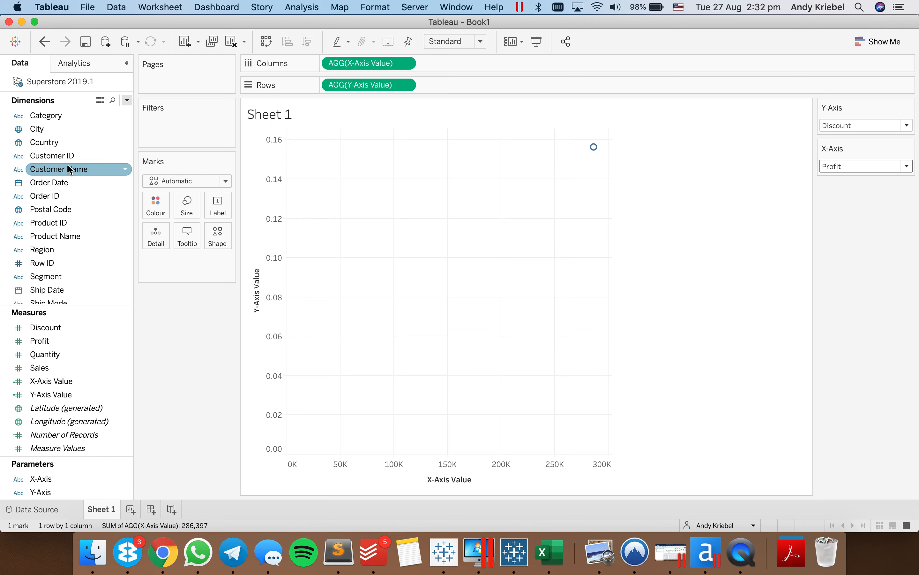
{"action": "left_click_drag", "start_coordinate": [72, 169], "coordinate": [152, 225]}
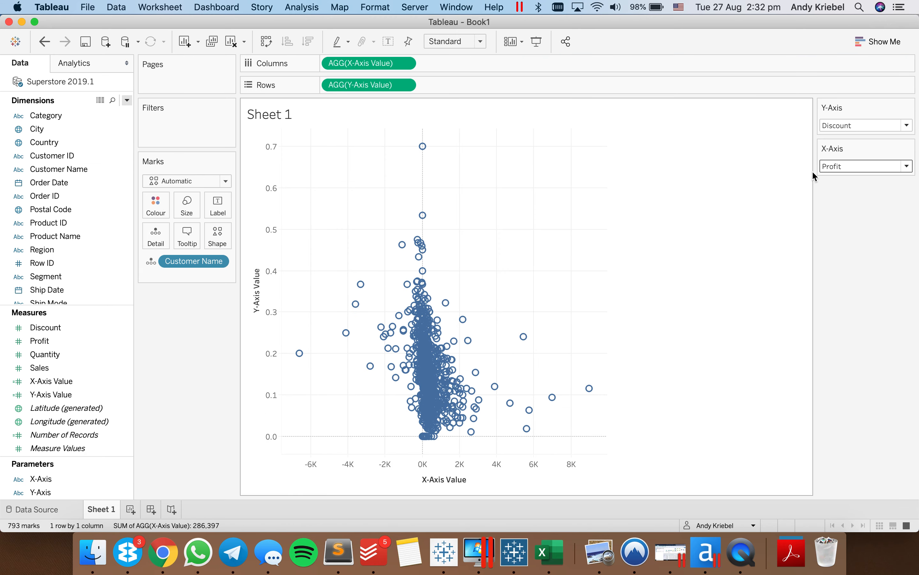
- Set the Y-Axis parameter to Sales and change the mark type to Circle
{"action": "left_click", "coordinate": [853, 126]}
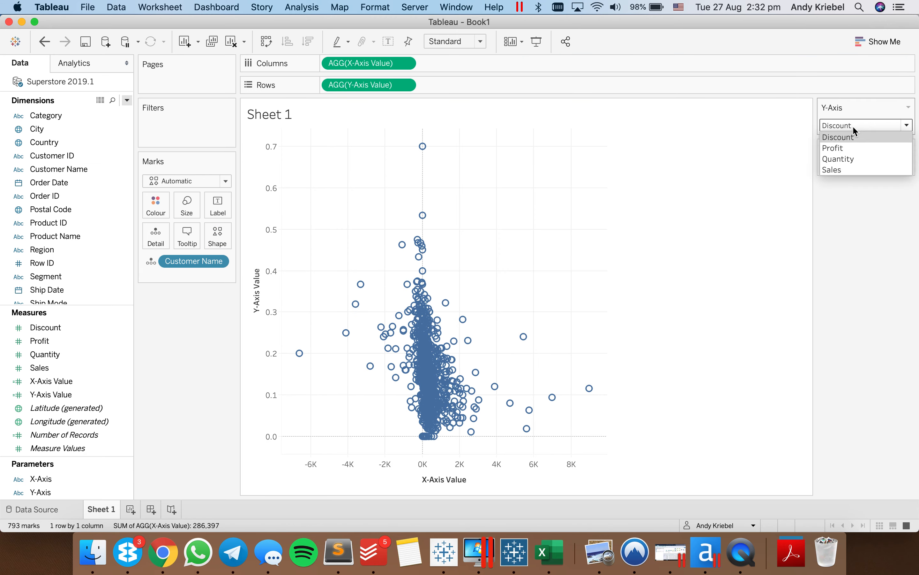
{"action": "left_click", "coordinate": [849, 167]}
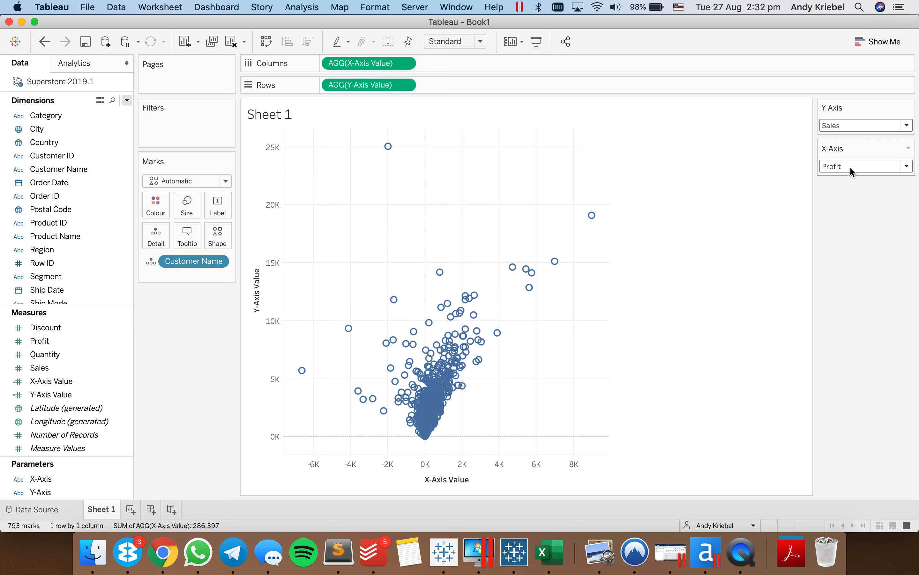
{"action": "left_click", "coordinate": [169, 183]}
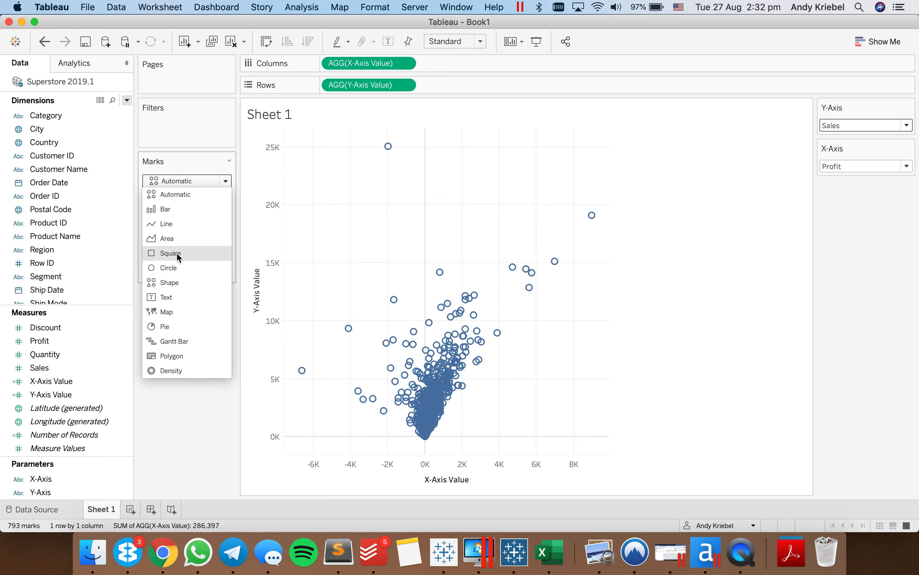
{"action": "left_click", "coordinate": [173, 267]}
- Colour the circle marks dark charcoal with 35% opacity and no border
{"action": "left_click", "coordinate": [158, 207]}
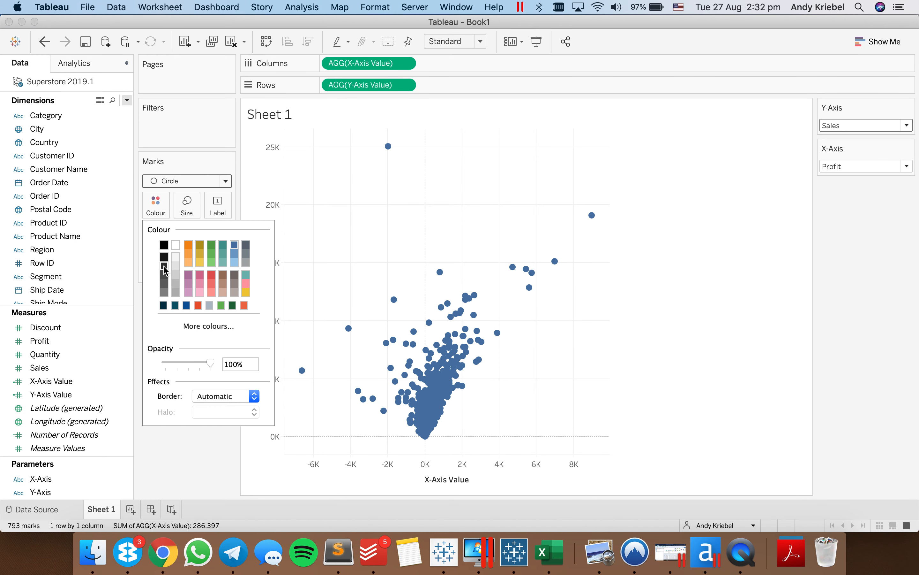
{"action": "left_click", "coordinate": [164, 266]}
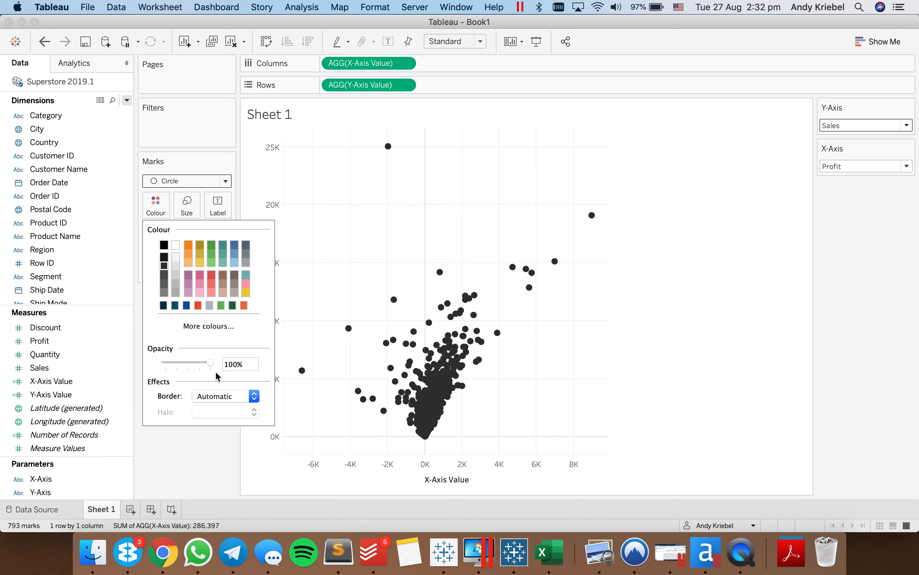
{"action": "left_click_drag", "start_coordinate": [210, 362], "coordinate": [182, 365]}
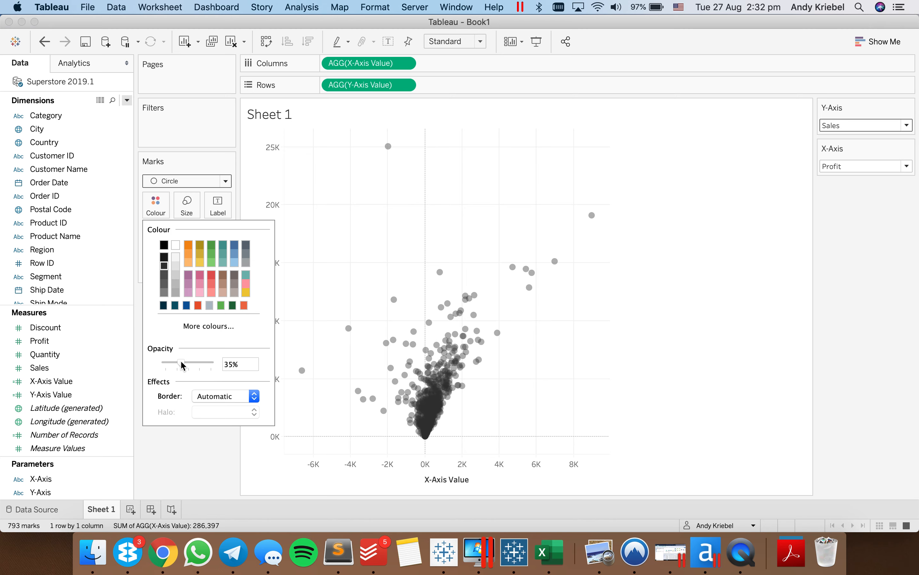
{"action": "left_click", "coordinate": [227, 399]}
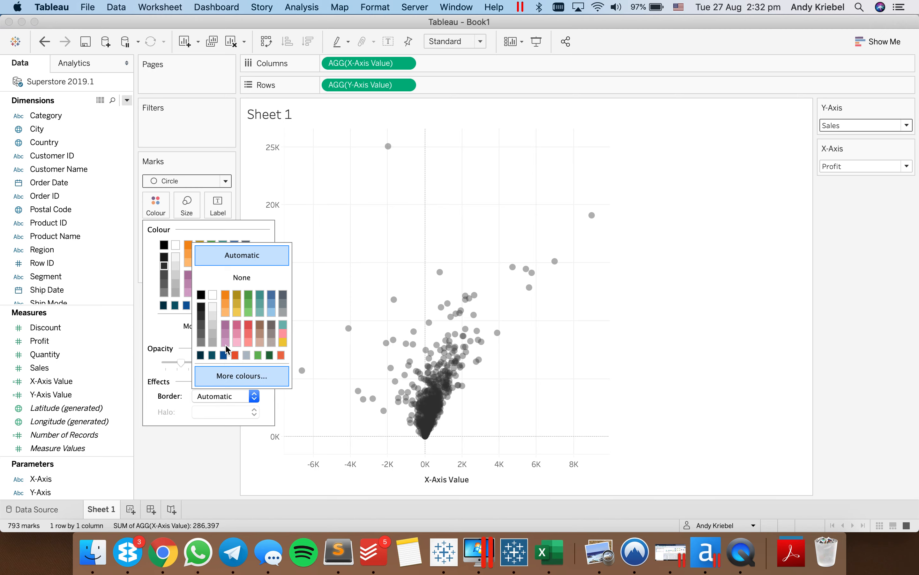
{"action": "left_click", "coordinate": [229, 278]}
{"action": "left_click", "coordinate": [376, 246]}
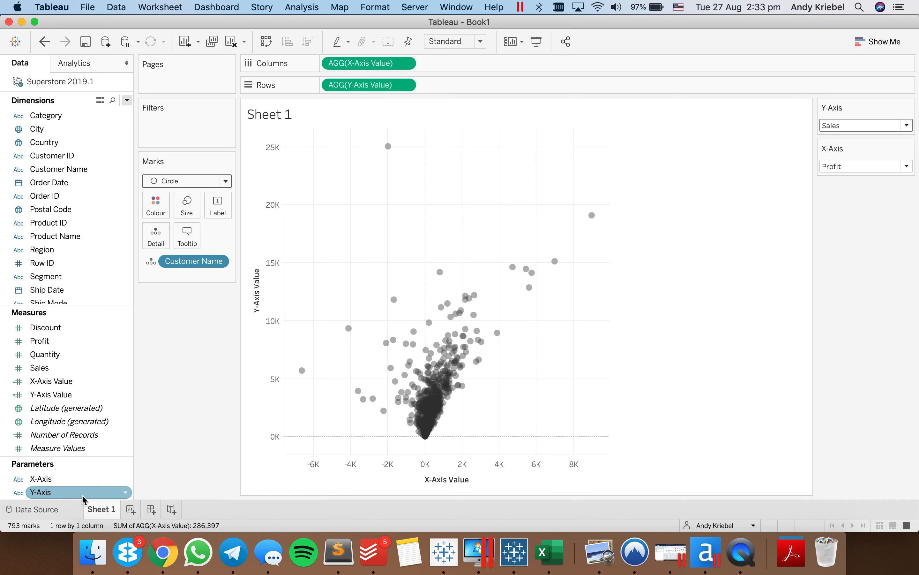
- Place the Y-Axis parameter before Y-Axis Value on Rows and the X-Axis parameter before X-Axis Value on Columns
{"action": "left_click_drag", "start_coordinate": [119, 491], "coordinate": [324, 92]}
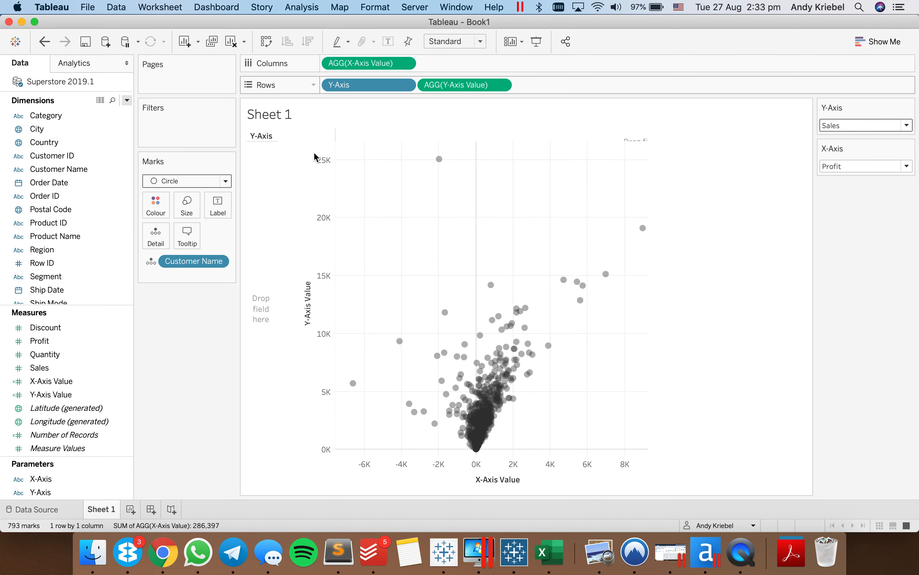
{"action": "left_click", "coordinate": [46, 478]}
{"action": "left_click_drag", "start_coordinate": [45, 478], "coordinate": [322, 68]}
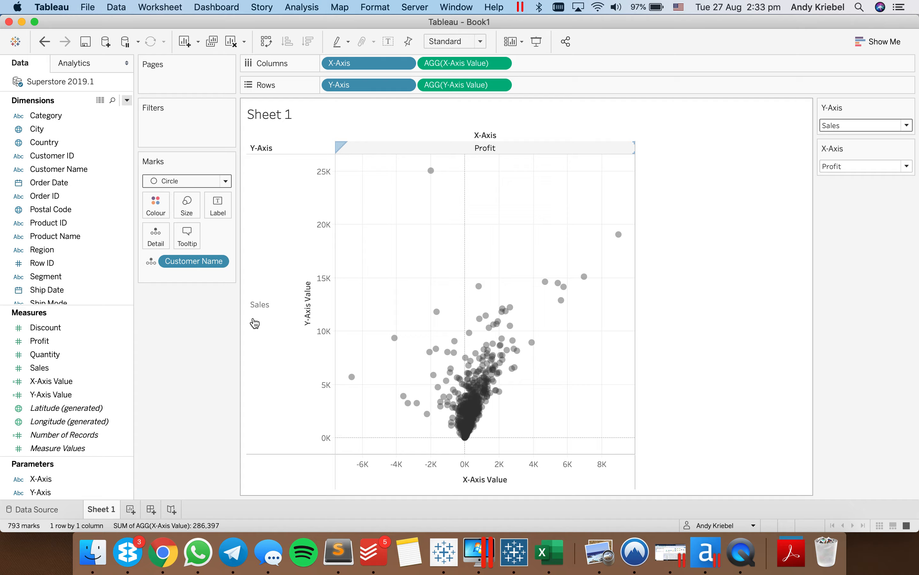
{"action": "left_click", "coordinate": [450, 151]}
{"action": "left_click", "coordinate": [274, 275]}
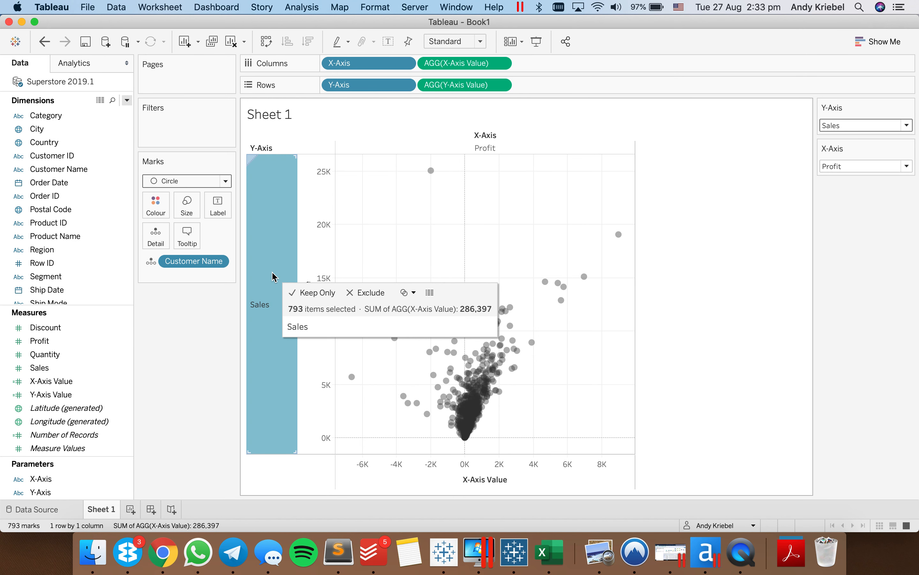
- Hide the field labels for both columns and rows in the scatter plot
{"action": "right_click", "coordinate": [472, 132]}
{"action": "left_click", "coordinate": [480, 149]}
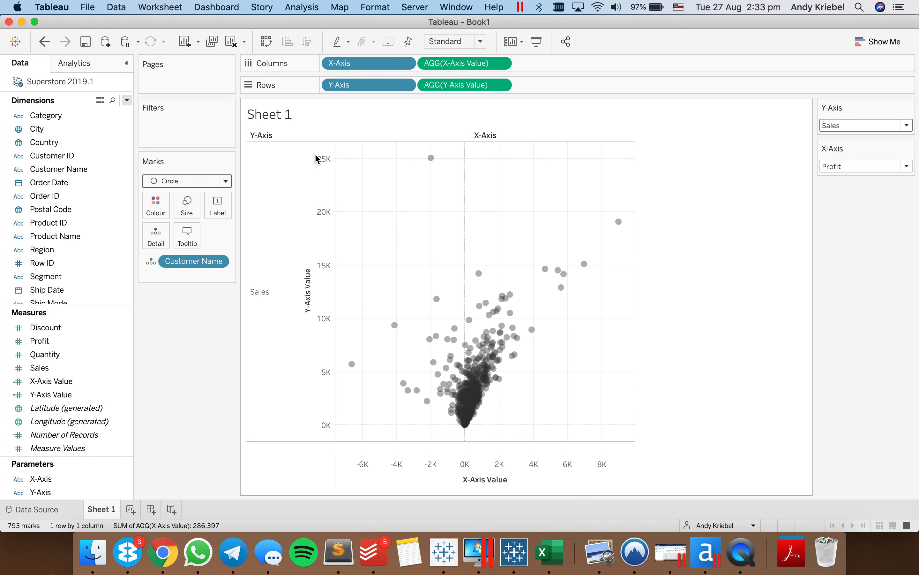
{"action": "right_click", "coordinate": [263, 136]}
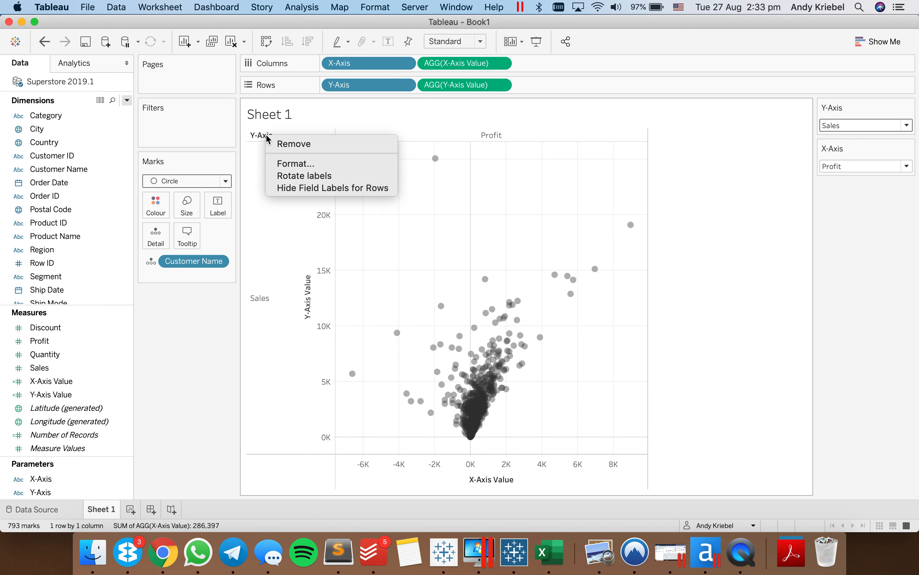
{"action": "left_click", "coordinate": [291, 189]}
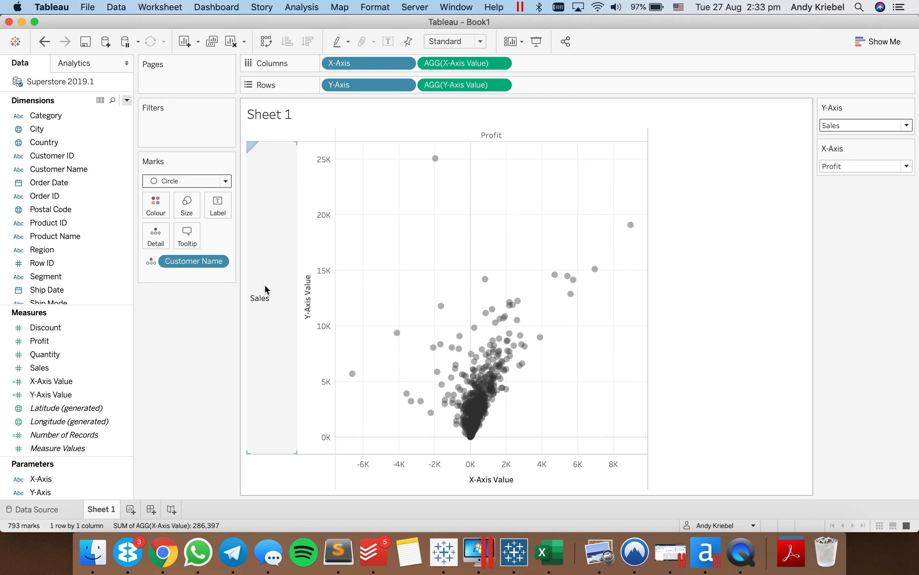
- Rotate the Sales row header label and clear the title of the Y-Axis Value axis
{"action": "right_click", "coordinate": [266, 300]}
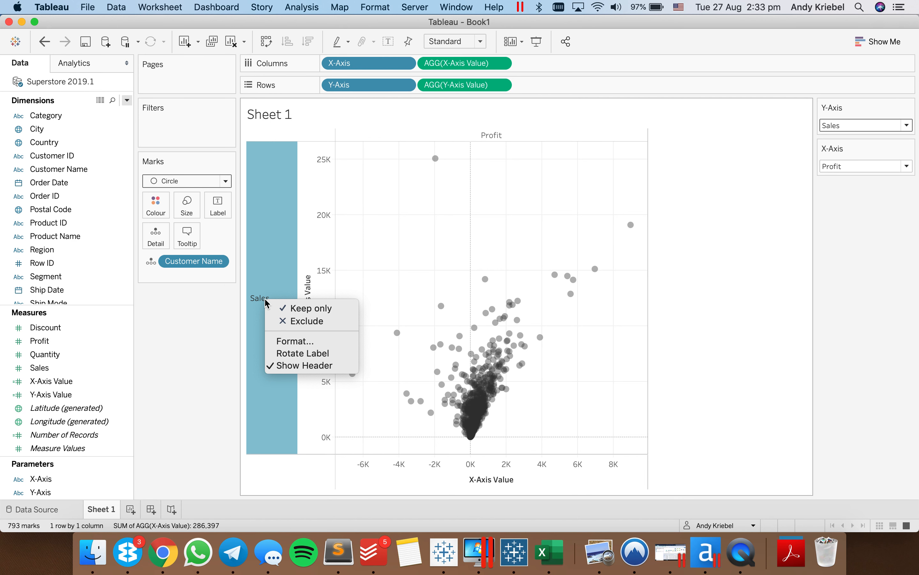
{"action": "left_click", "coordinate": [286, 353]}
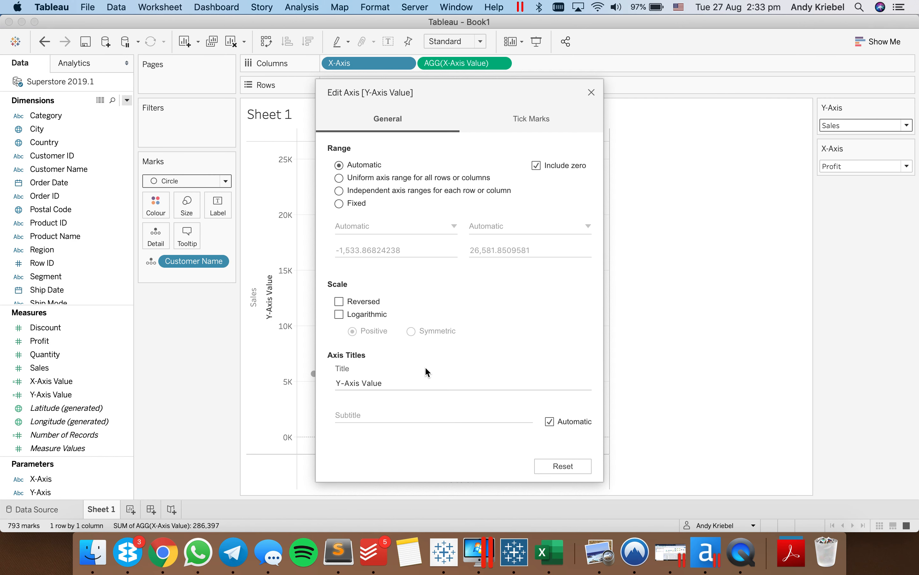
{"action": "left_click", "coordinate": [415, 381]}
{"action": "key", "text": "BackSpace"}
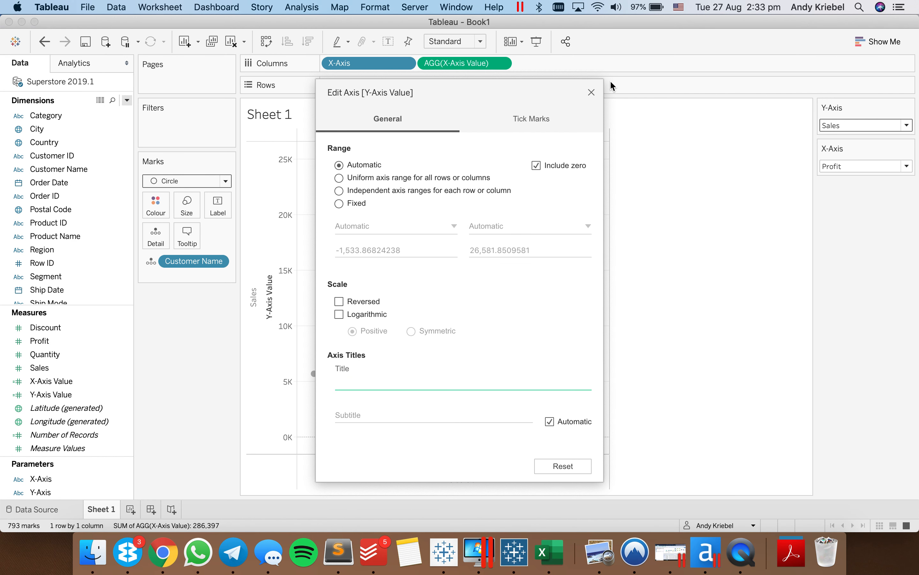
{"action": "left_click", "coordinate": [592, 93]}
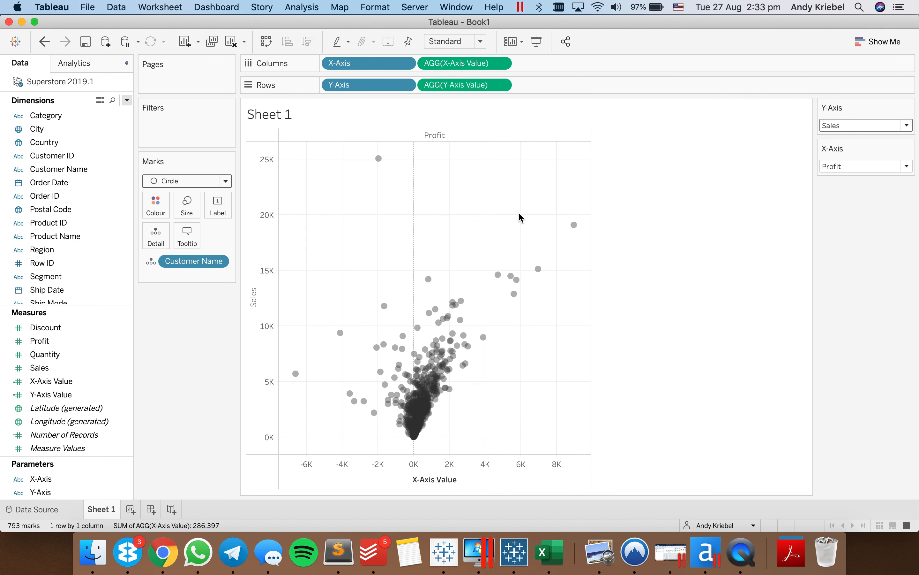
- Clear the title of the X-Axis Value axis
{"action": "double_click", "coordinate": [403, 482]}
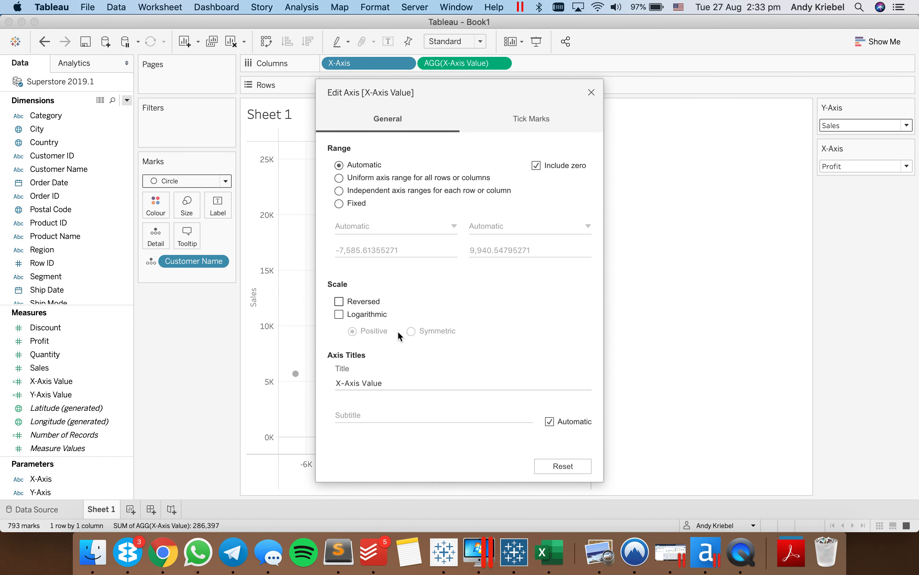
{"action": "triple_click", "coordinate": [392, 379]}
{"action": "key", "text": "BackSpace"}
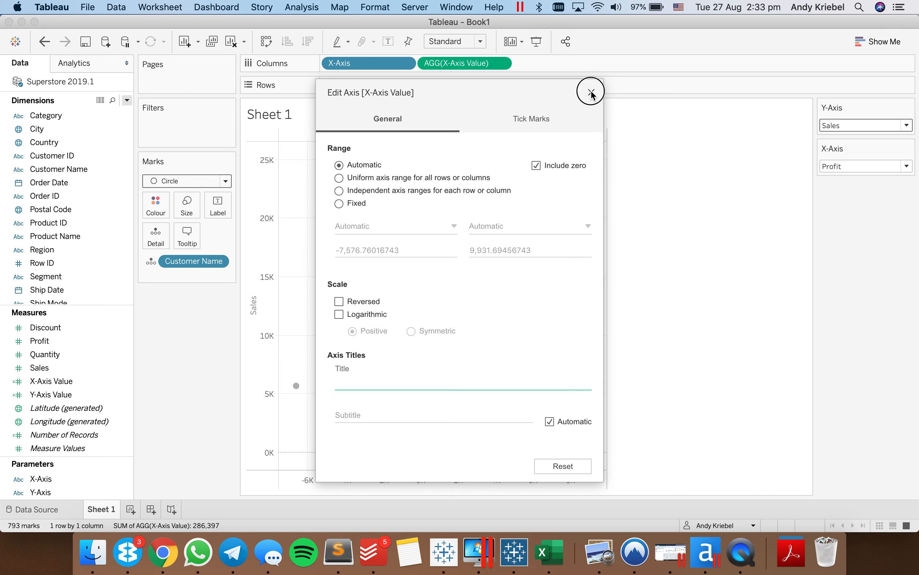
{"action": "left_click", "coordinate": [591, 92]}
- Format the Profit column header in bold with a near-black font colour
{"action": "right_click", "coordinate": [437, 141]}
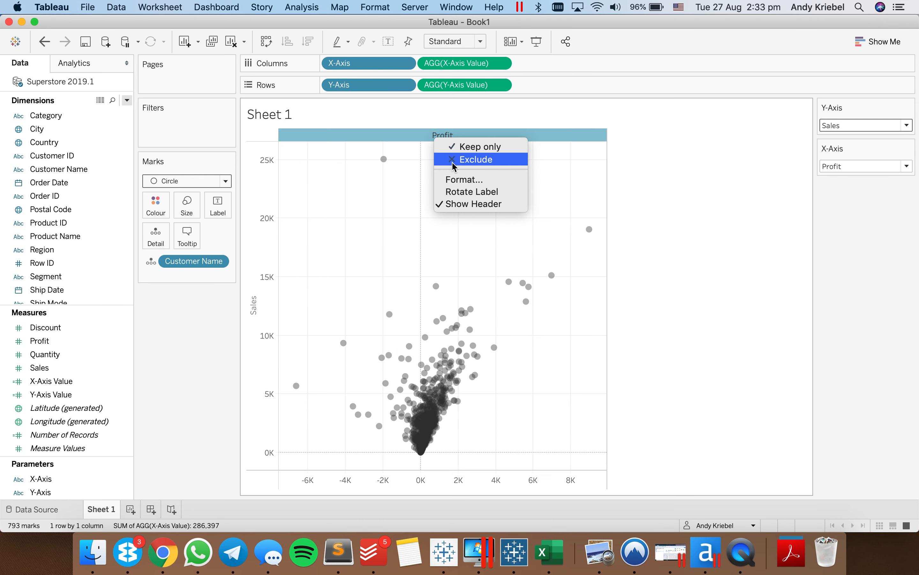
{"action": "left_click", "coordinate": [455, 176]}
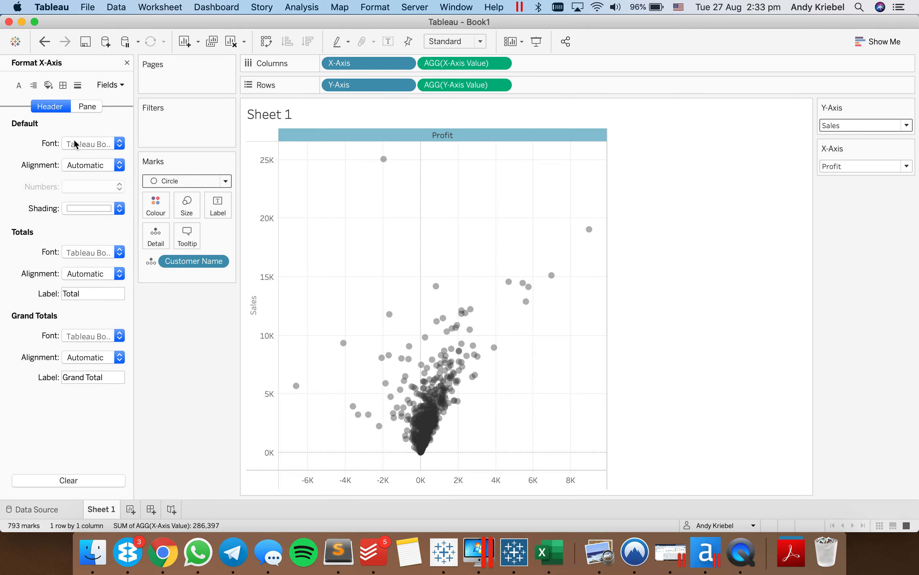
{"action": "left_click", "coordinate": [76, 144]}
{"action": "left_click", "coordinate": [109, 183]}
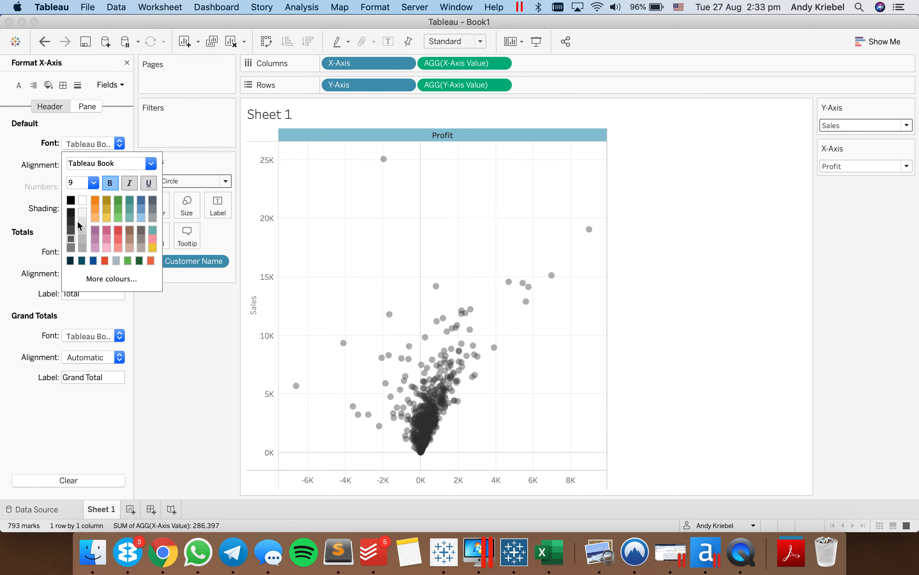
{"action": "left_click", "coordinate": [71, 220]}
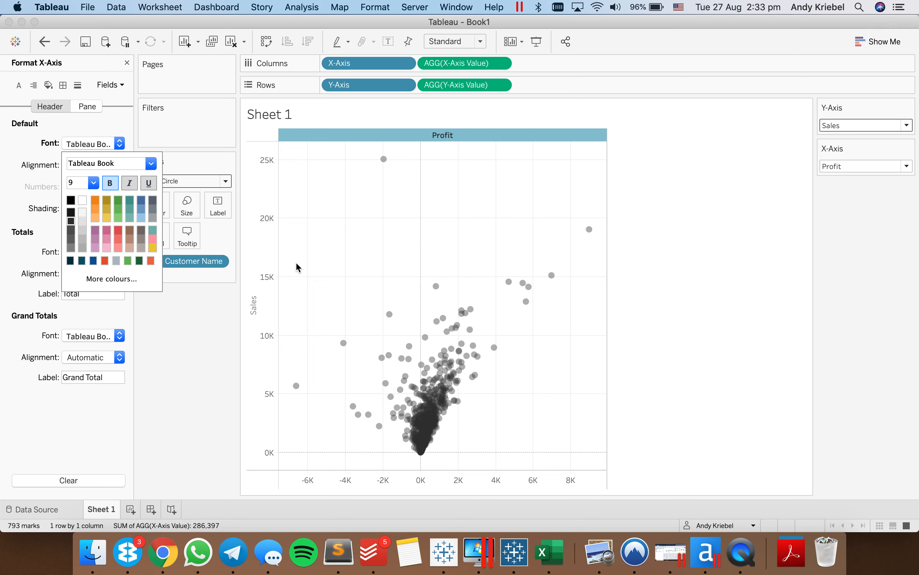
- Format the Sales row header in bold with the same near-black font colour and finish formatting
{"action": "left_click", "coordinate": [251, 291]}
{"action": "left_click", "coordinate": [252, 297]}
{"action": "left_click", "coordinate": [89, 143]}
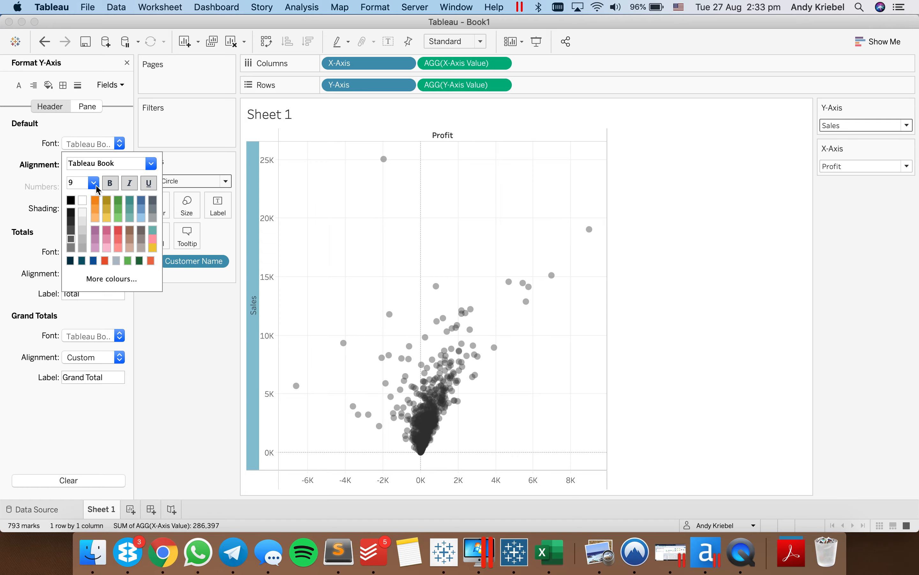
{"action": "left_click", "coordinate": [111, 183]}
{"action": "left_click", "coordinate": [71, 220]}
{"action": "left_click", "coordinate": [361, 240]}
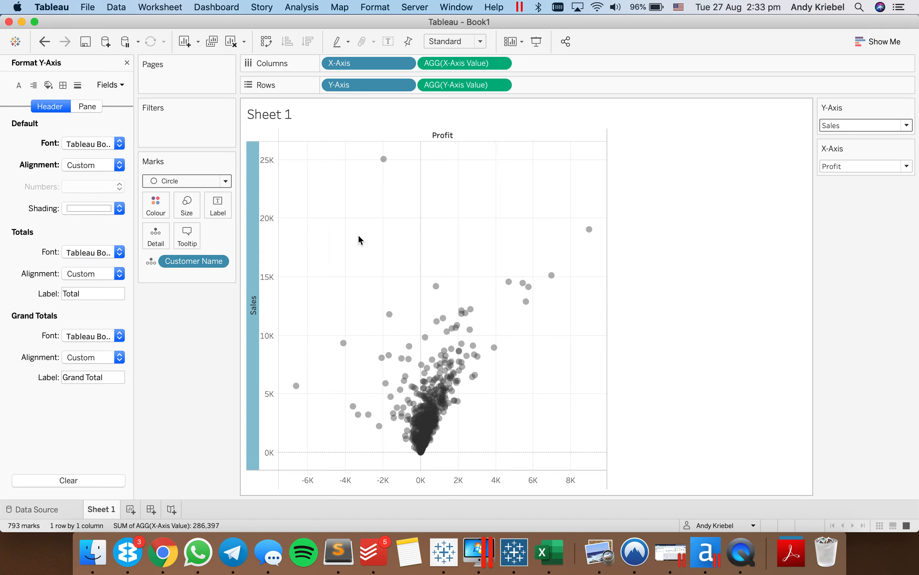
{"action": "left_click", "coordinate": [360, 240]}
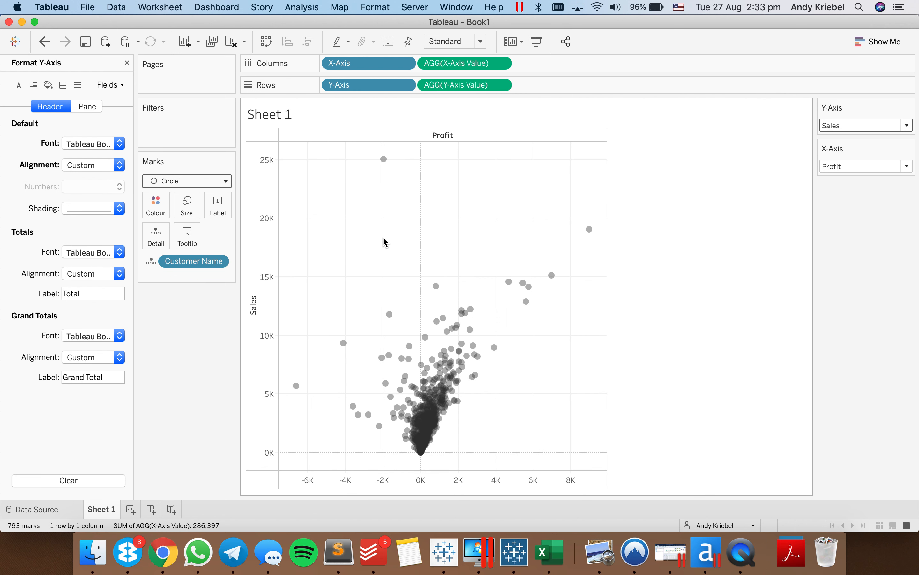
{"action": "left_click", "coordinate": [127, 63]}
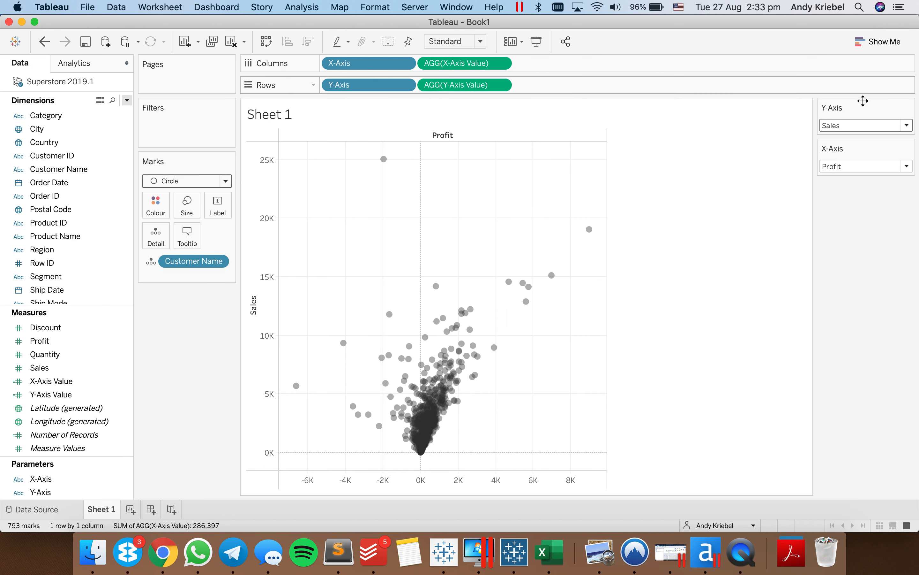
- Switch the Y-Axis parameter to Discount and rename the worksheet Scatterplot
{"action": "left_click", "coordinate": [850, 125]}
{"action": "left_click", "coordinate": [851, 137]}
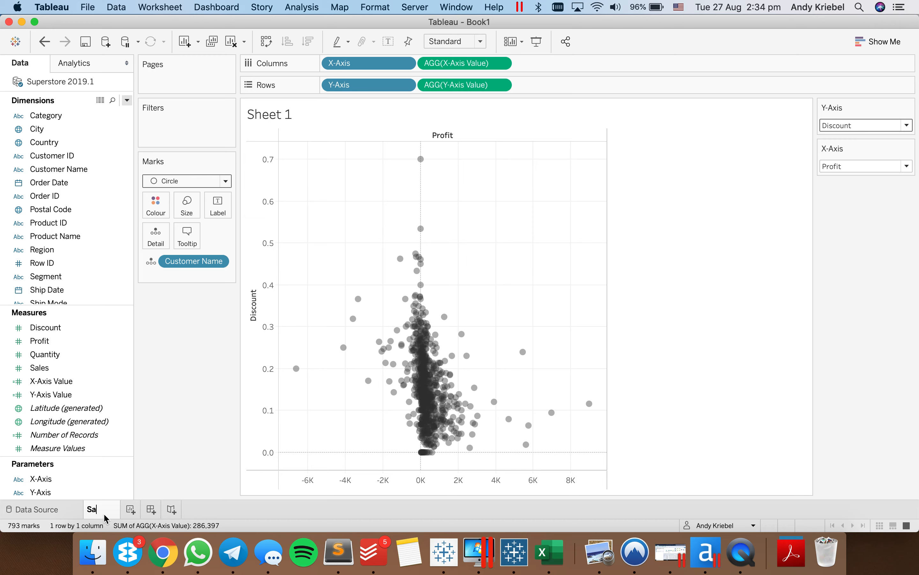
{"action": "type", "text": "tterplot"}
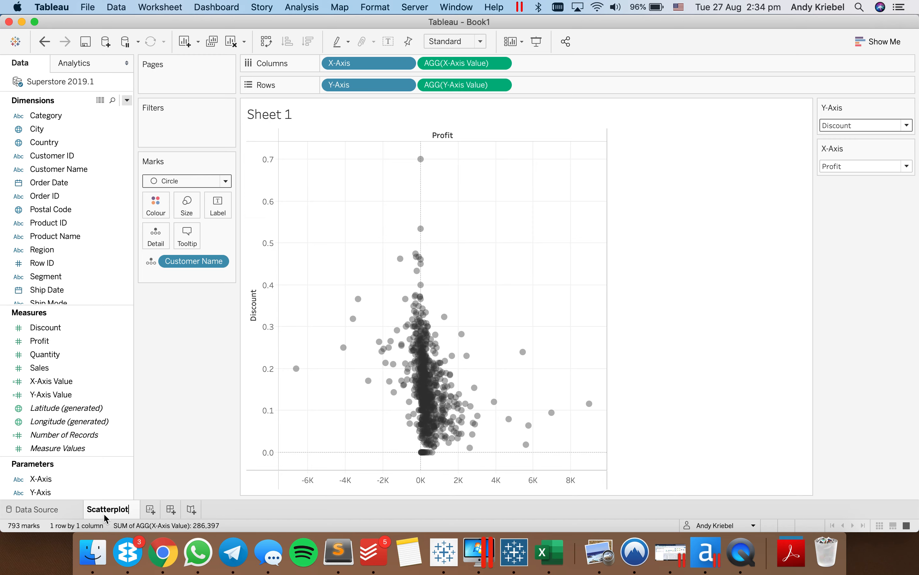
{"action": "key", "text": "Return"}
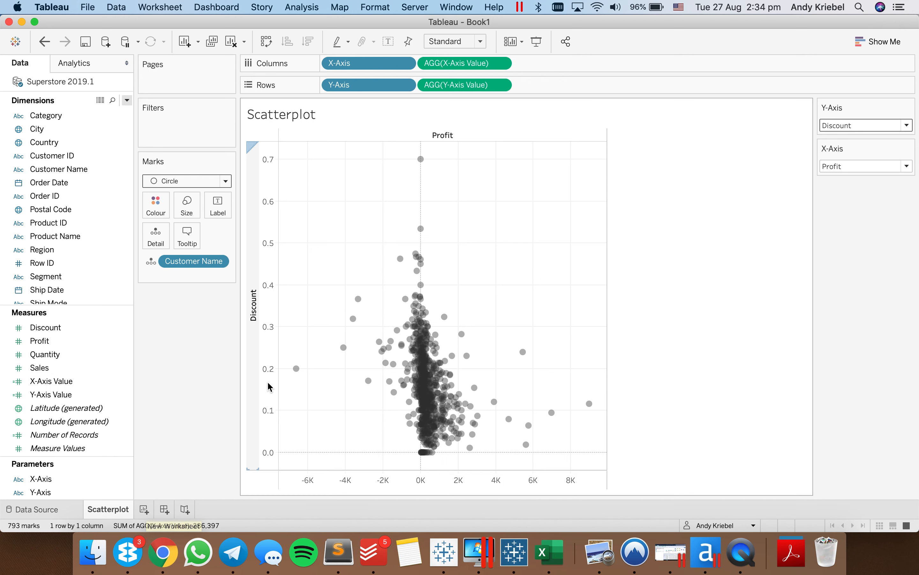
- Create a new worksheet and filter Measure Names to only Discount, Profit, Quantity and Sales
{"action": "left_click", "coordinate": [143, 509]}
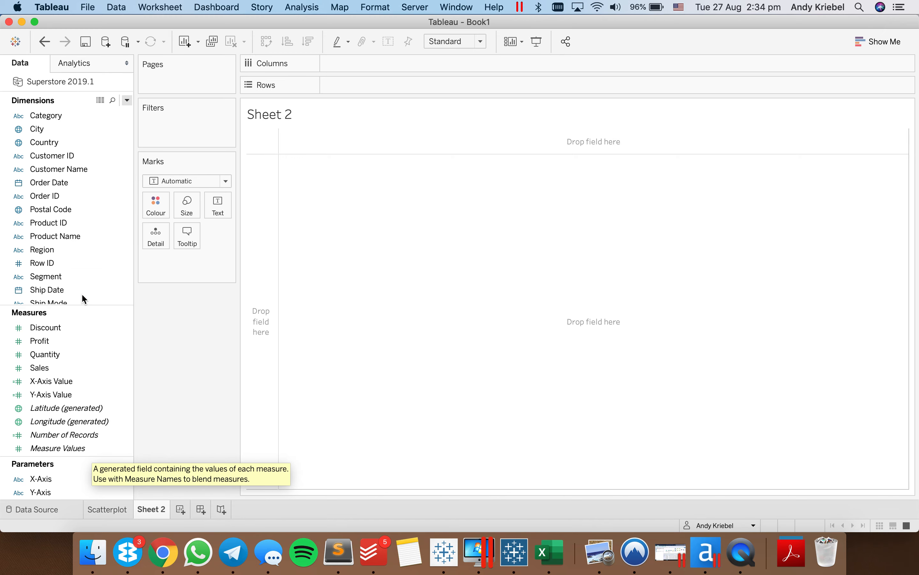
{"action": "scroll", "coordinate": [76, 254], "scroll_direction": "down", "scroll_amount": 3}
{"action": "left_click", "coordinate": [64, 291]}
{"action": "left_click_drag", "start_coordinate": [65, 293], "coordinate": [182, 118]}
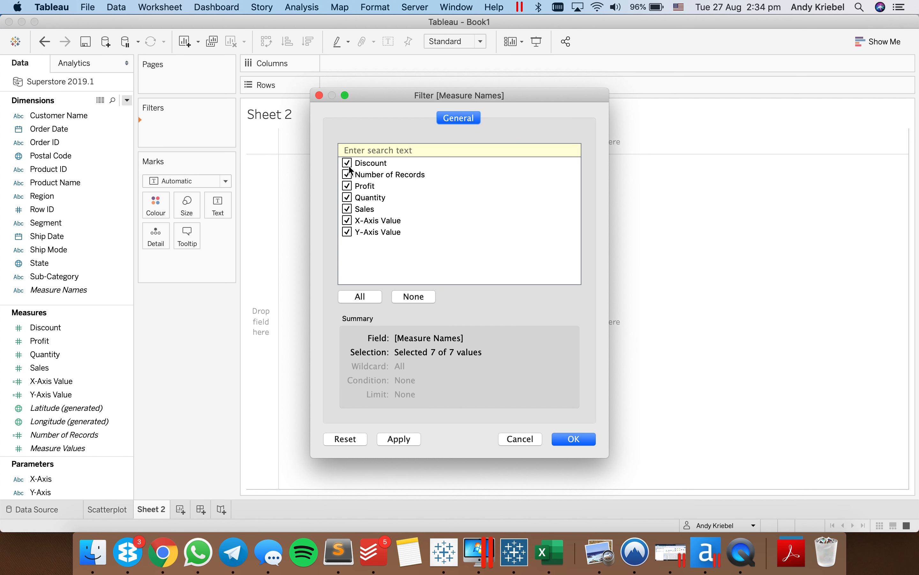
{"action": "left_click", "coordinate": [348, 174]}
{"action": "left_click", "coordinate": [347, 219]}
{"action": "left_click", "coordinate": [574, 439]}
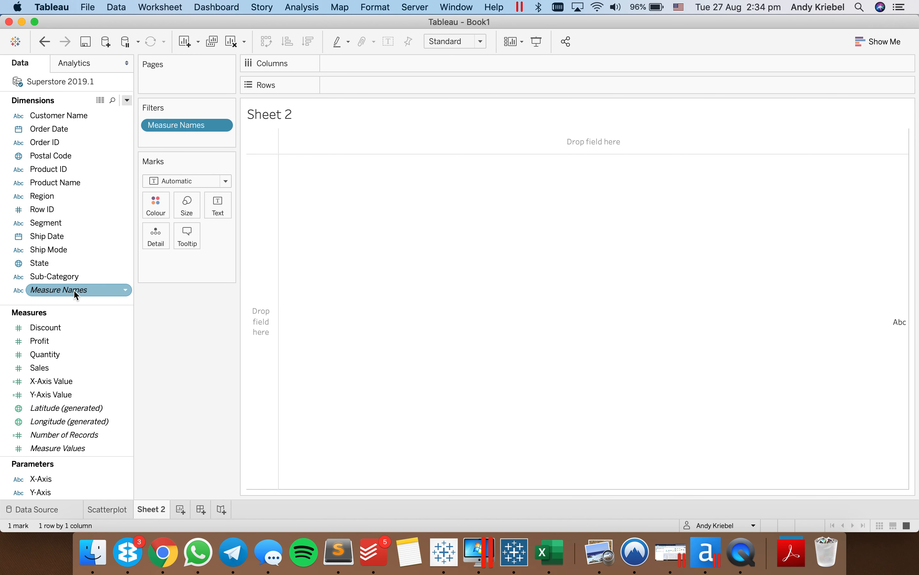
- Place Measure Names on Columns and on Text, and add Measure Values to Detail
{"action": "left_click_drag", "start_coordinate": [74, 290], "coordinate": [343, 63]}
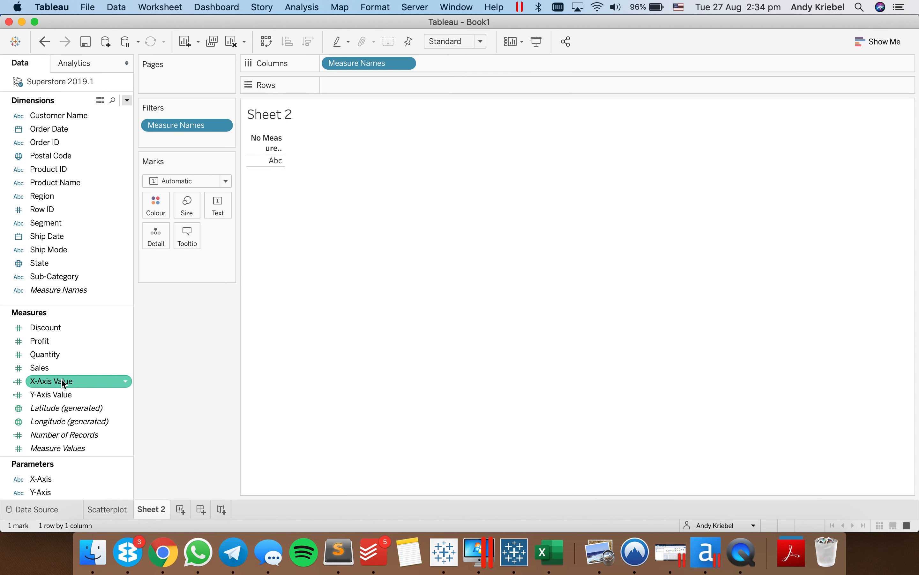
{"action": "left_click_drag", "start_coordinate": [58, 291], "coordinate": [217, 204]}
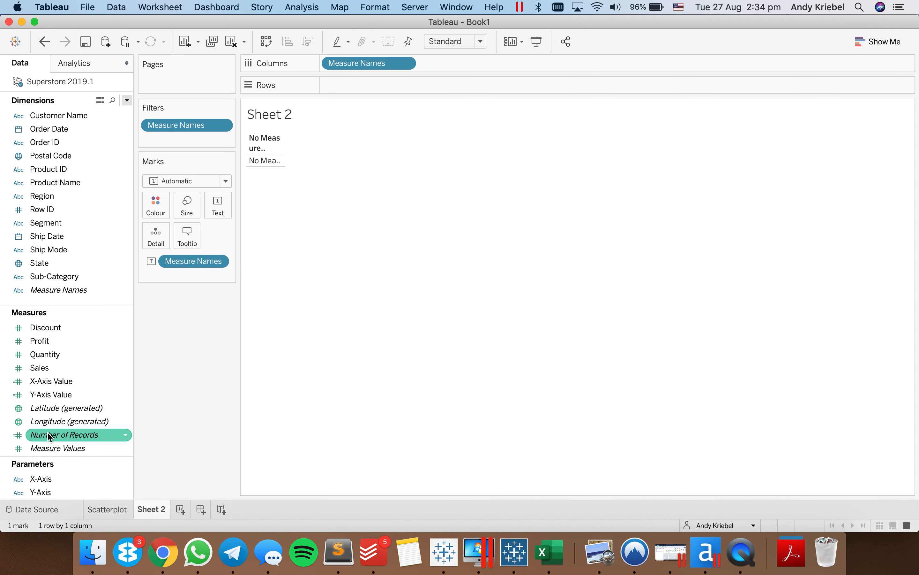
{"action": "left_click_drag", "start_coordinate": [59, 449], "coordinate": [154, 244]}
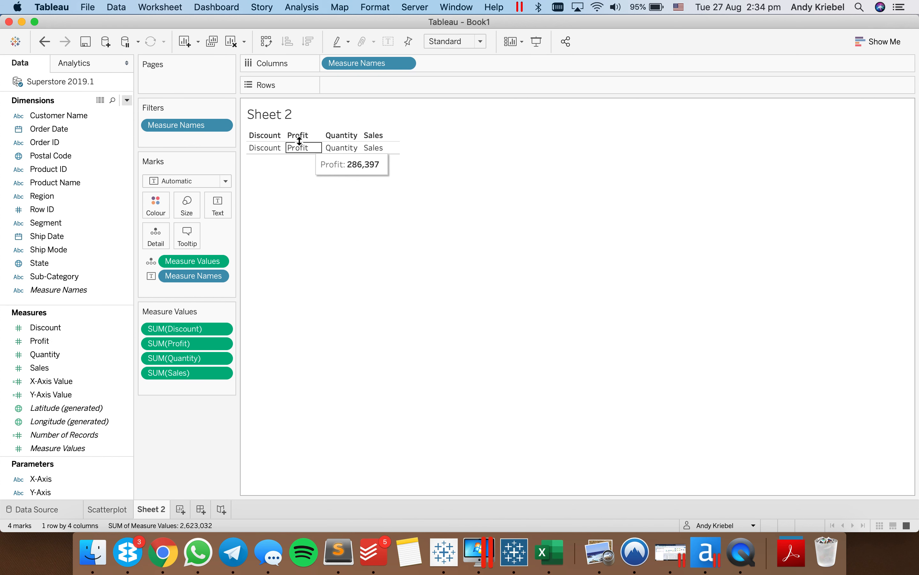
- Exclude Measure Values from the tooltip and hide the Measure Names column header
{"action": "mouse_move", "coordinate": [273, 148]}
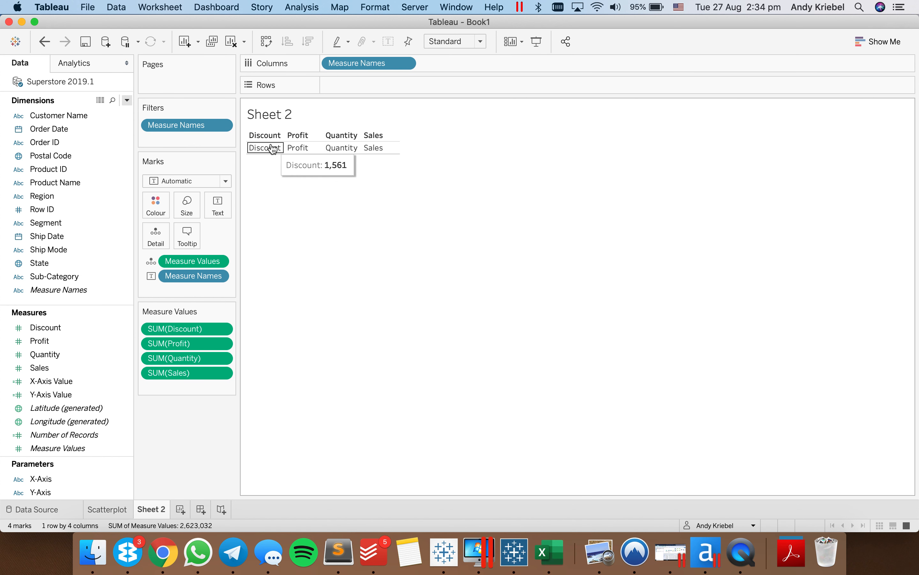
{"action": "left_click", "coordinate": [220, 261]}
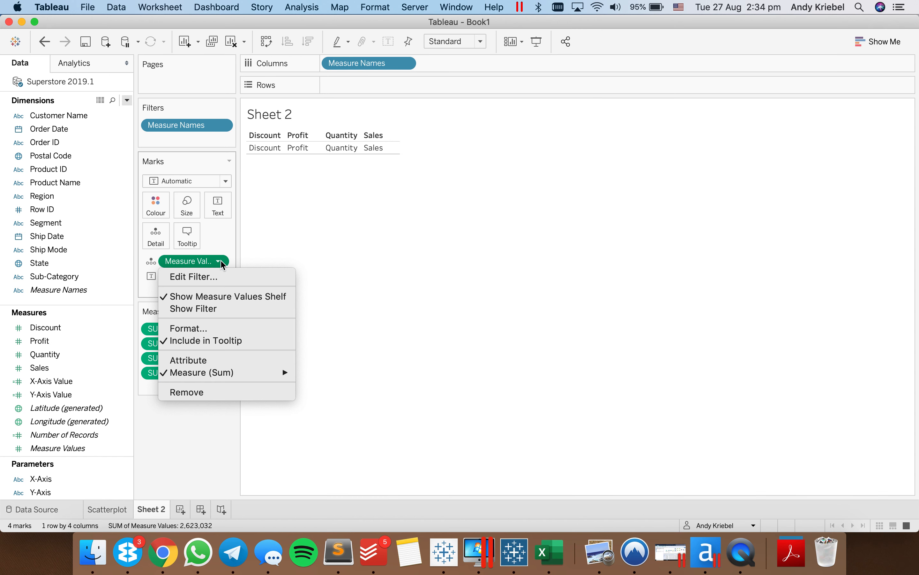
{"action": "left_click", "coordinate": [216, 341]}
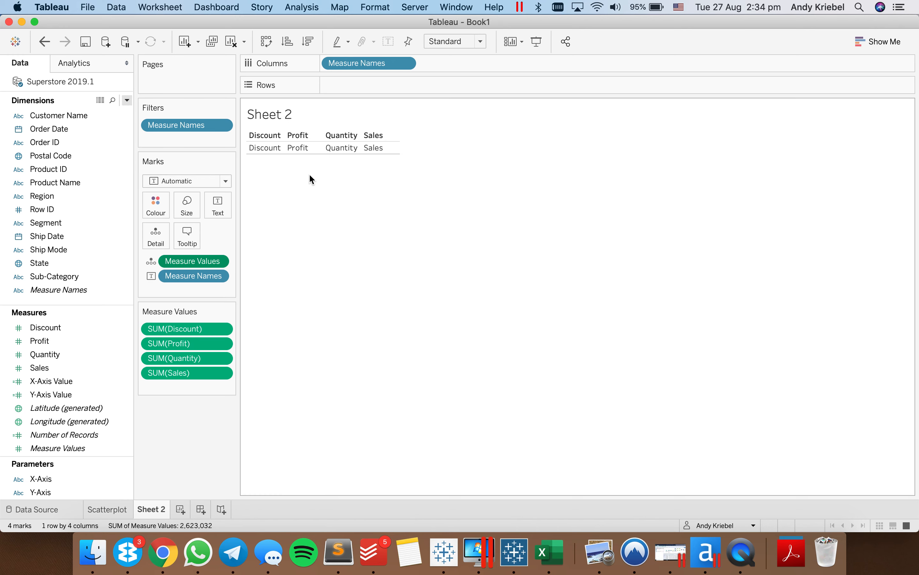
{"action": "left_click", "coordinate": [405, 64]}
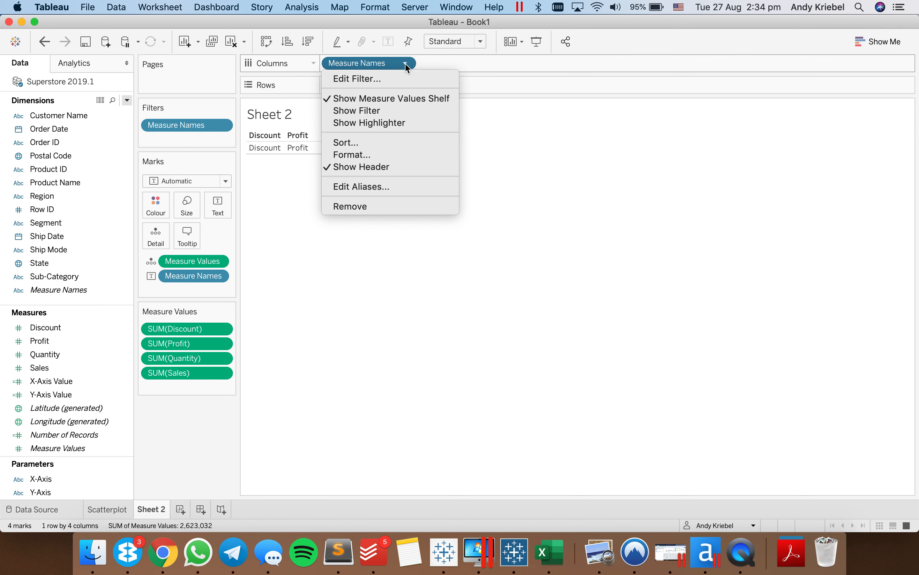
{"action": "left_click", "coordinate": [390, 165]}
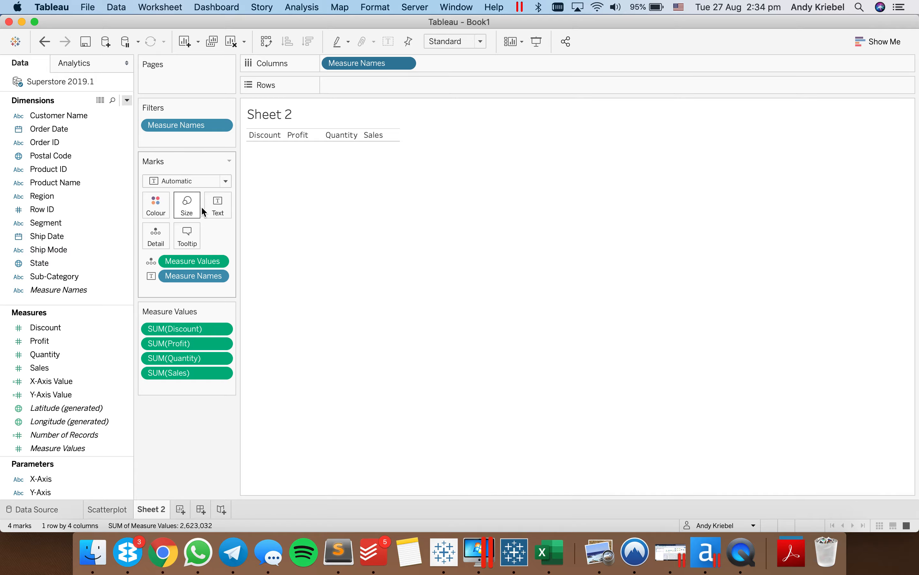
- Format the Measure Names label text as Tableau Medium, size 18
{"action": "left_click", "coordinate": [216, 206]}
{"action": "left_click", "coordinate": [332, 234]}
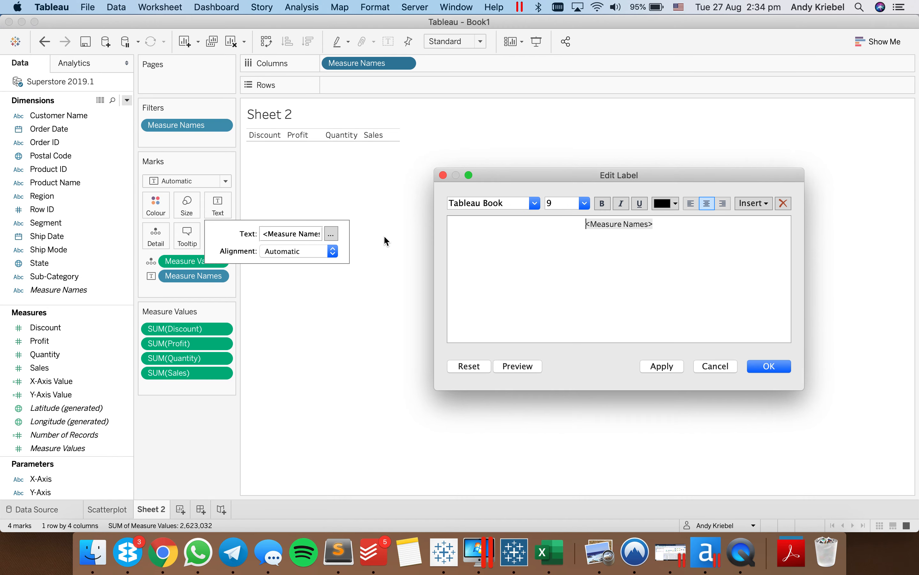
{"action": "left_click", "coordinate": [707, 204]}
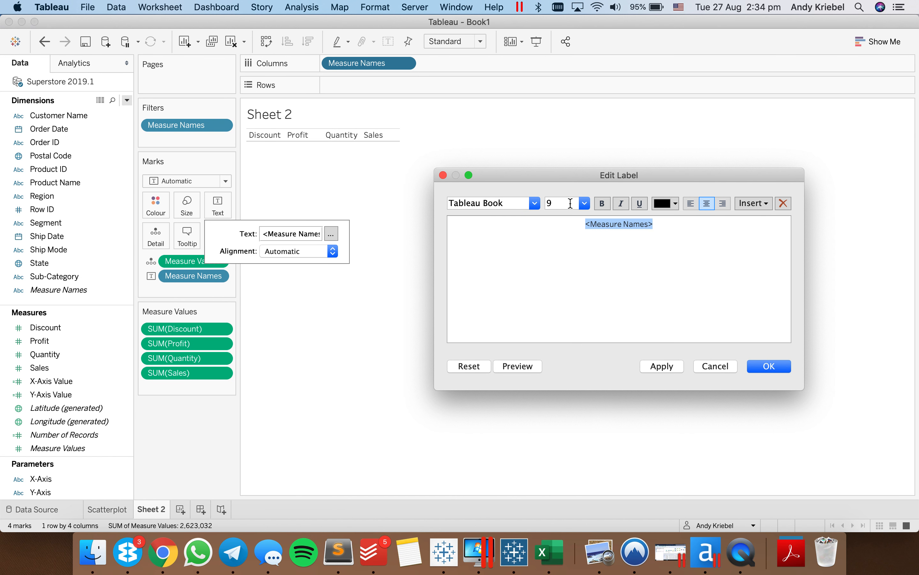
{"action": "left_click", "coordinate": [589, 201]}
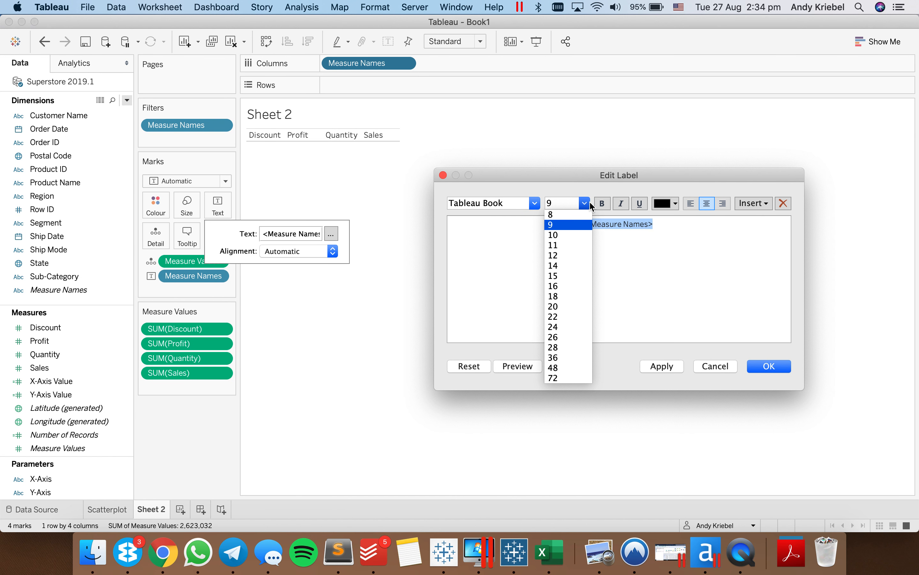
{"action": "left_click", "coordinate": [570, 295]}
{"action": "left_click", "coordinate": [535, 203]}
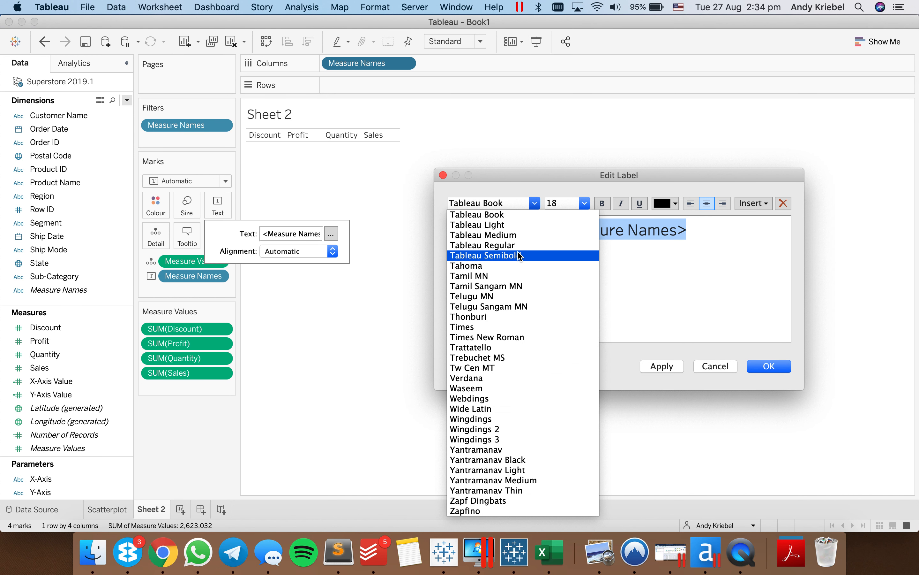
{"action": "left_click", "coordinate": [516, 236]}
{"action": "left_click", "coordinate": [763, 369]}
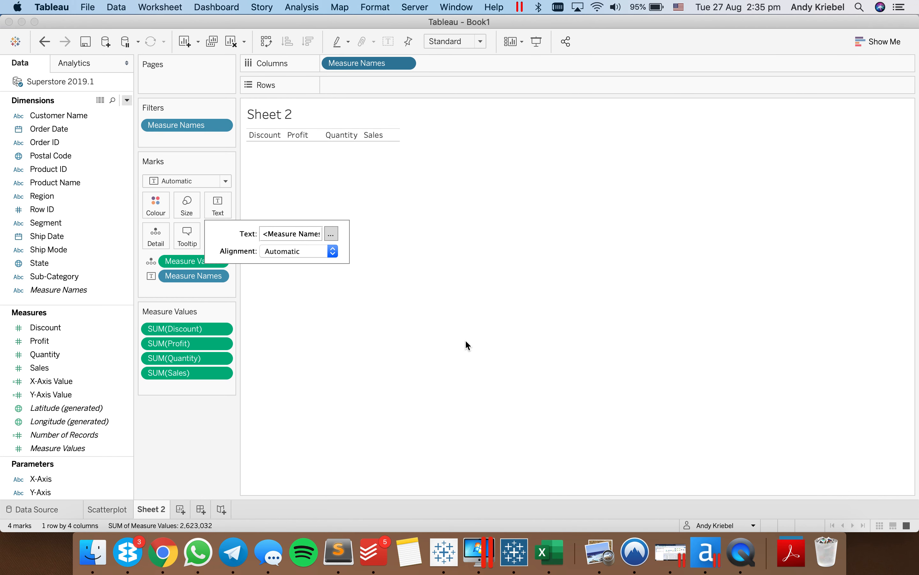
{"action": "left_click", "coordinate": [465, 339]}
- Align the label text to the centre horizontally and the middle vertically
{"action": "left_click", "coordinate": [219, 207]}
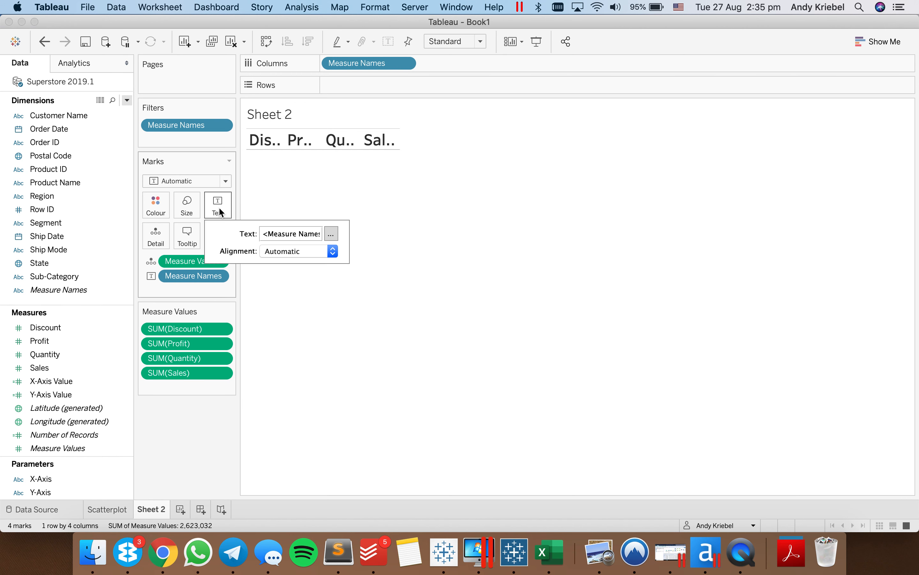
{"action": "left_click", "coordinate": [290, 252]}
{"action": "left_click", "coordinate": [296, 311]}
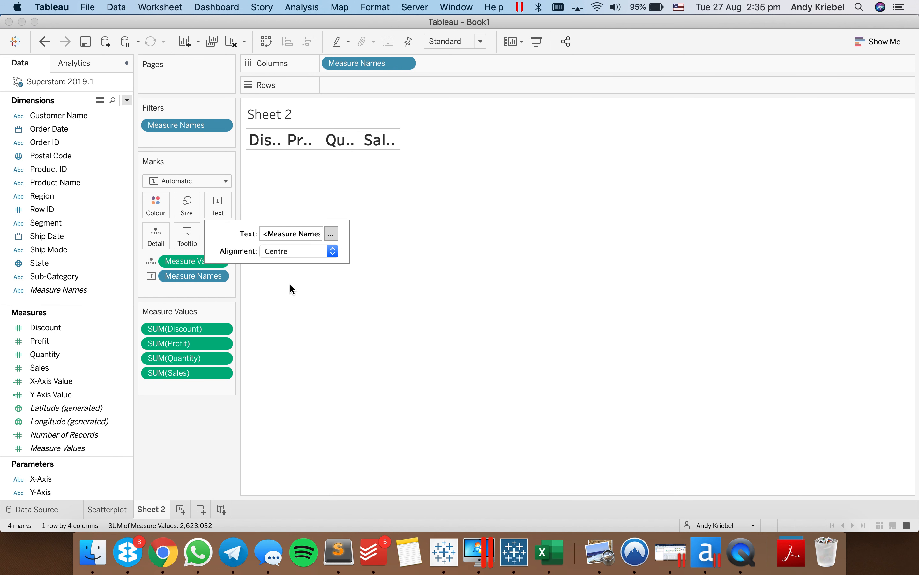
{"action": "left_click", "coordinate": [284, 251]}
{"action": "left_click", "coordinate": [296, 371]}
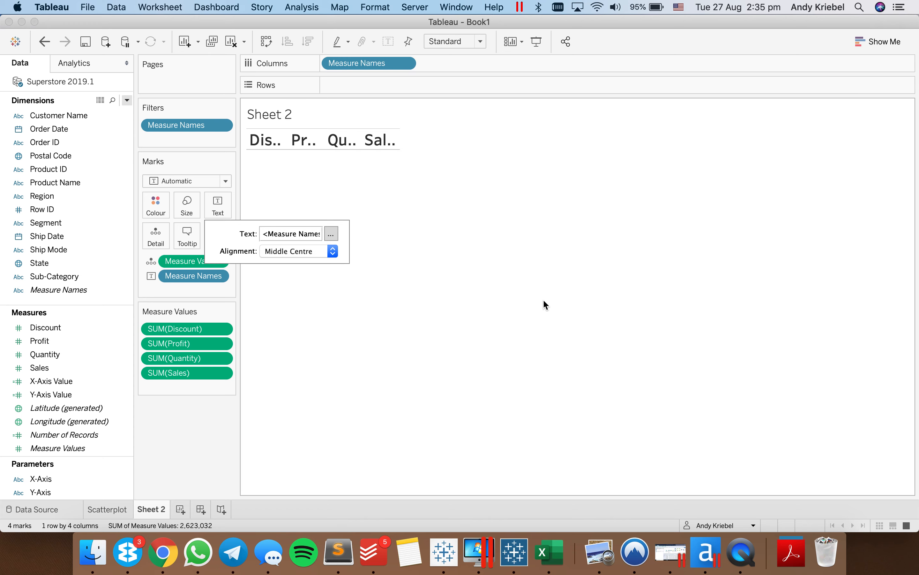
{"action": "left_click", "coordinate": [545, 305]}
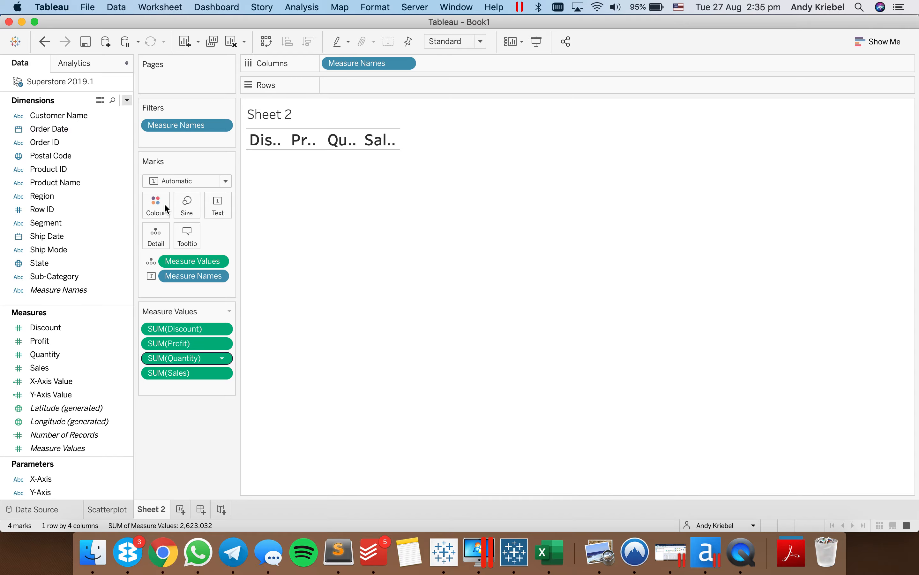
- Remove the row divider border from the panes of the measure-names sheet by setting it to None
{"action": "left_click", "coordinate": [373, 9]}
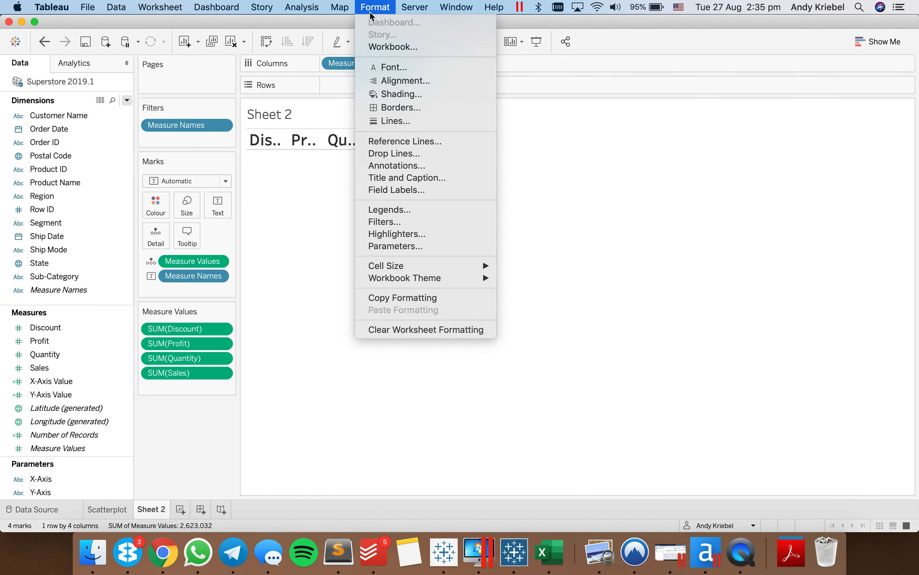
{"action": "left_click", "coordinate": [395, 108]}
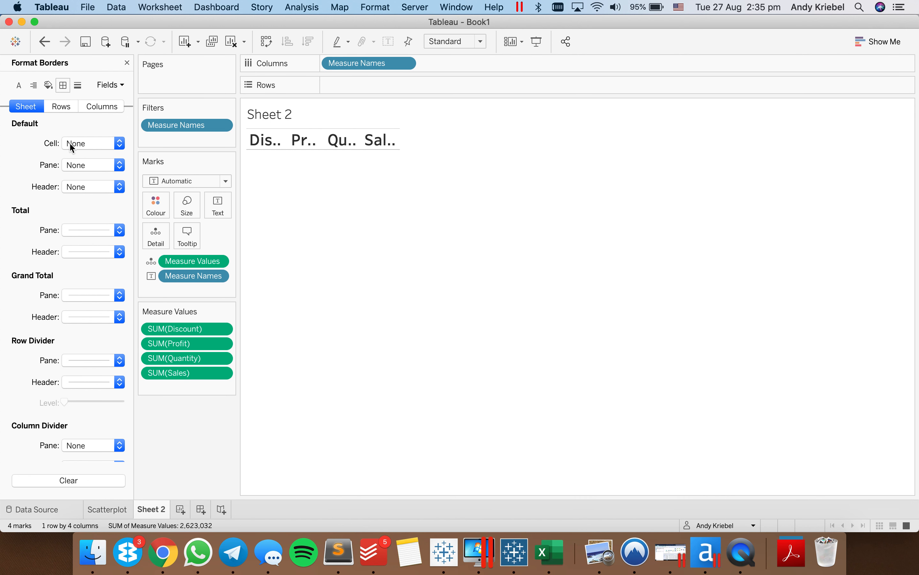
{"action": "left_click", "coordinate": [76, 359]}
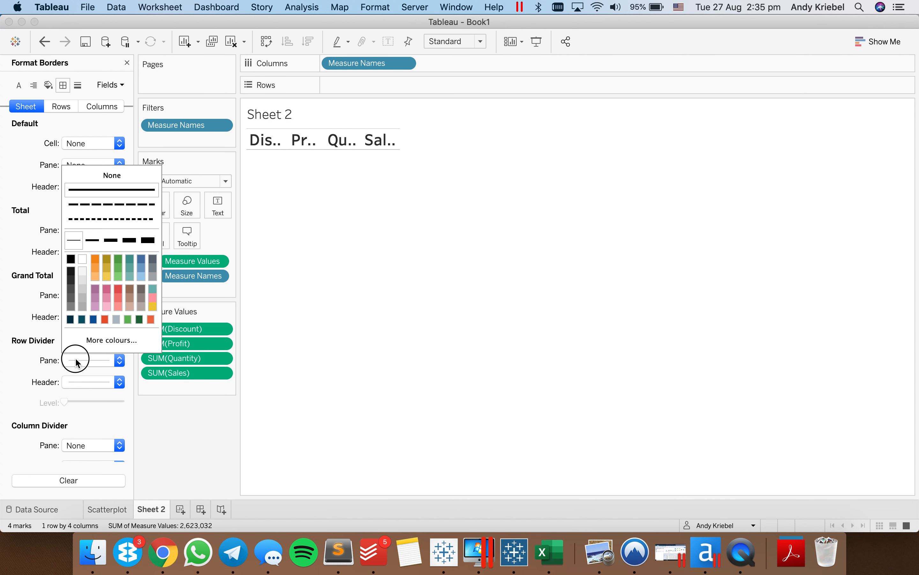
{"action": "left_click", "coordinate": [92, 174]}
- Give the sheet's cells a default border with a thin solid grey line
{"action": "left_click", "coordinate": [80, 143]}
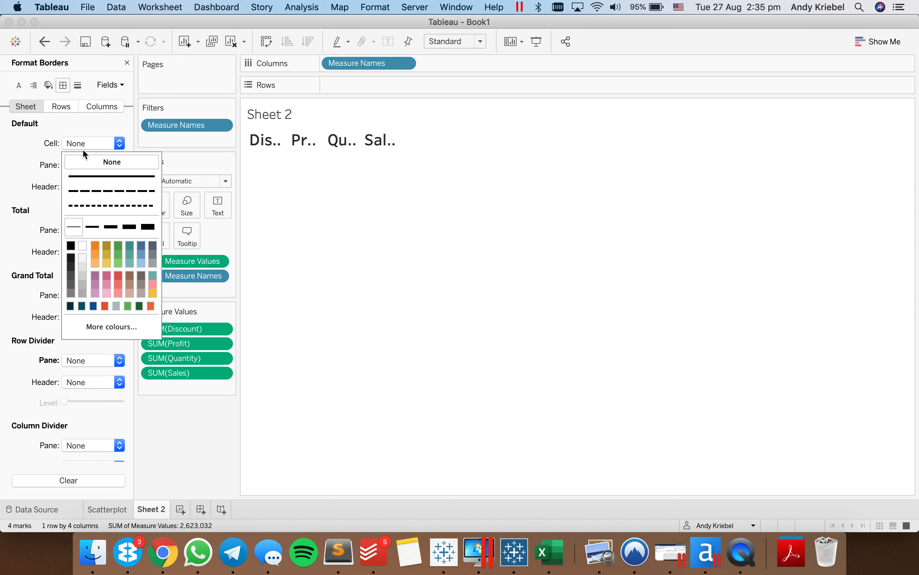
{"action": "left_click", "coordinate": [90, 175]}
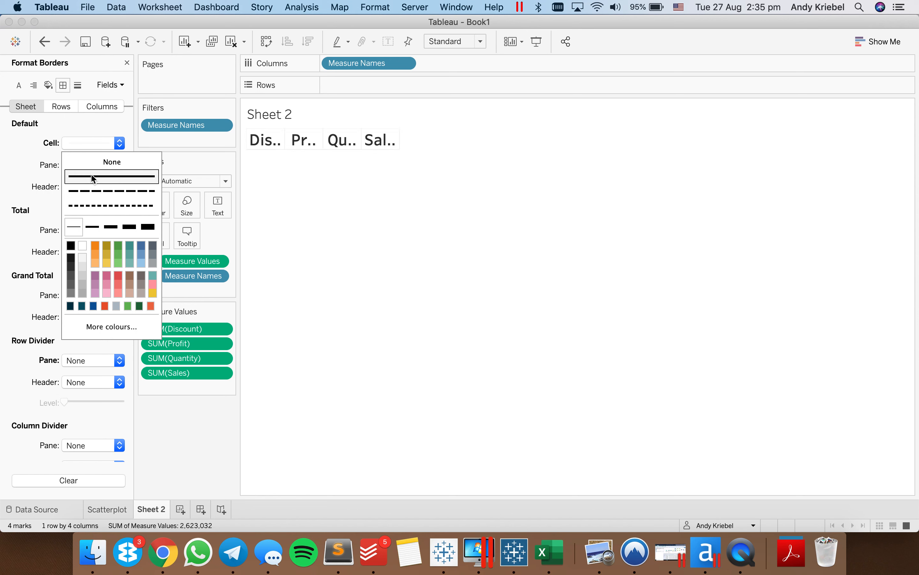
{"action": "left_click", "coordinate": [83, 284]}
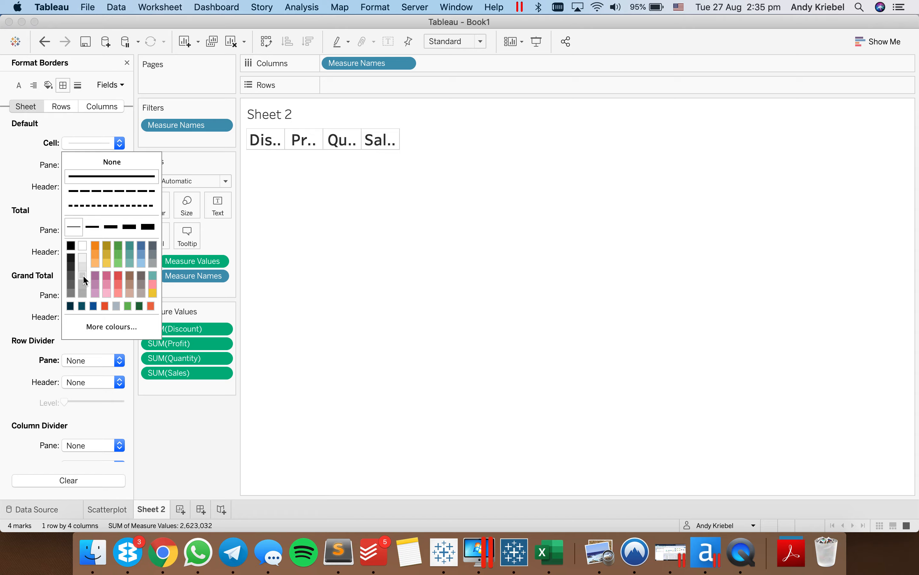
{"action": "left_click", "coordinate": [371, 259]}
- Rename the Sheet 2 worksheet as X-Axis Selector
{"action": "double_click", "coordinate": [156, 509]}
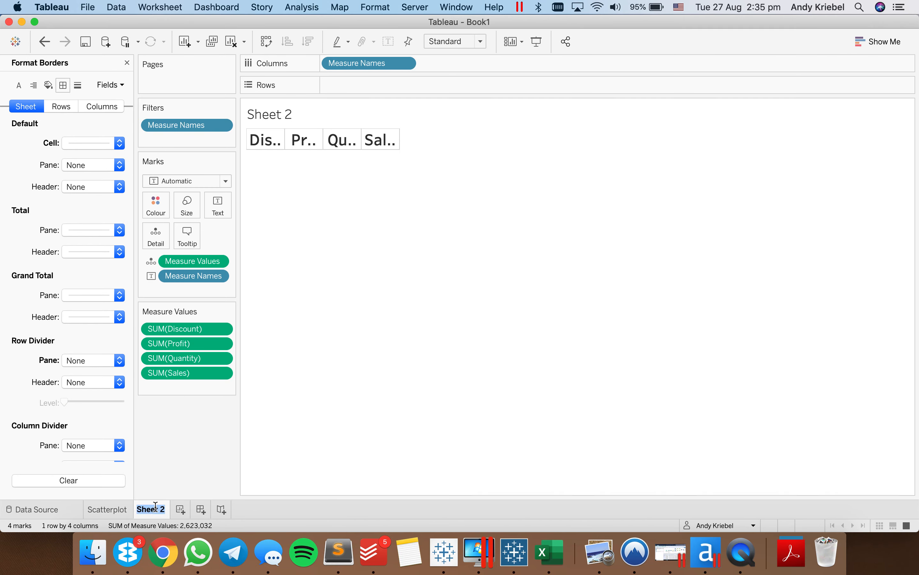
{"action": "type", "text": "X-Axis Selector"}
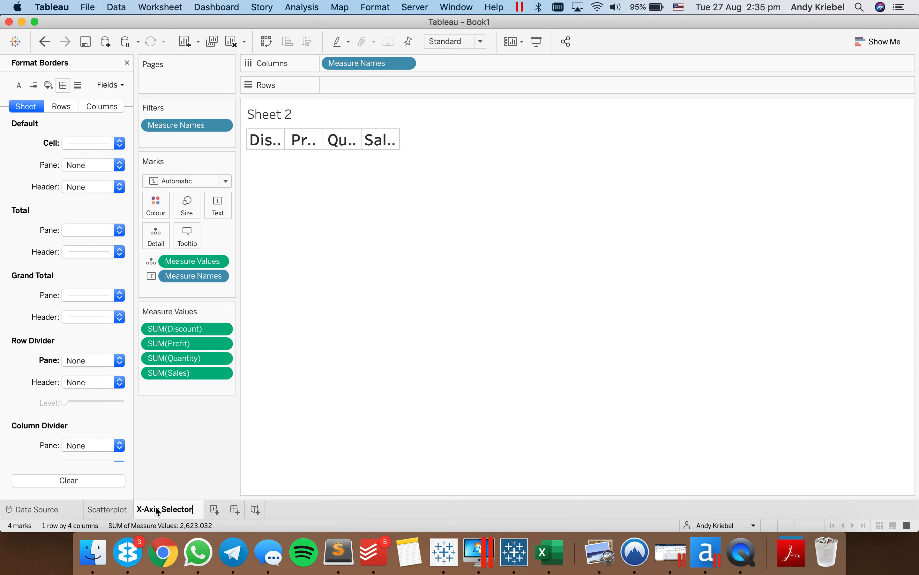
{"action": "left_click", "coordinate": [156, 508]}
- Duplicate the X-Axis Selector sheet, rename the copy Y-Axis Selector, and close the border formatting
{"action": "right_click", "coordinate": [156, 511]}
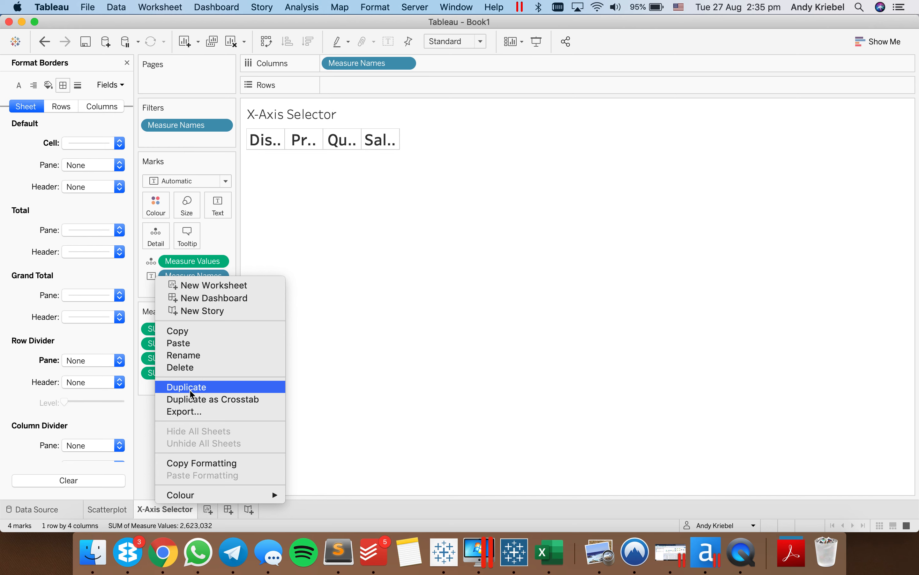
{"action": "left_click", "coordinate": [183, 383]}
{"action": "double_click", "coordinate": [213, 509]}
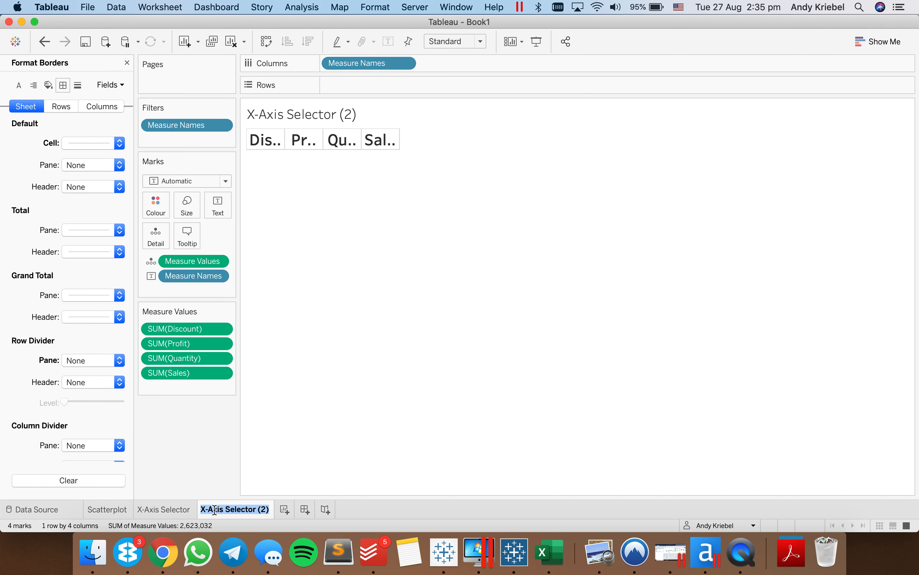
{"action": "key", "text": "Right"}
{"action": "key", "text": "Delete"}
{"action": "type", "text": "Y"}
{"action": "key", "text": "Return"}
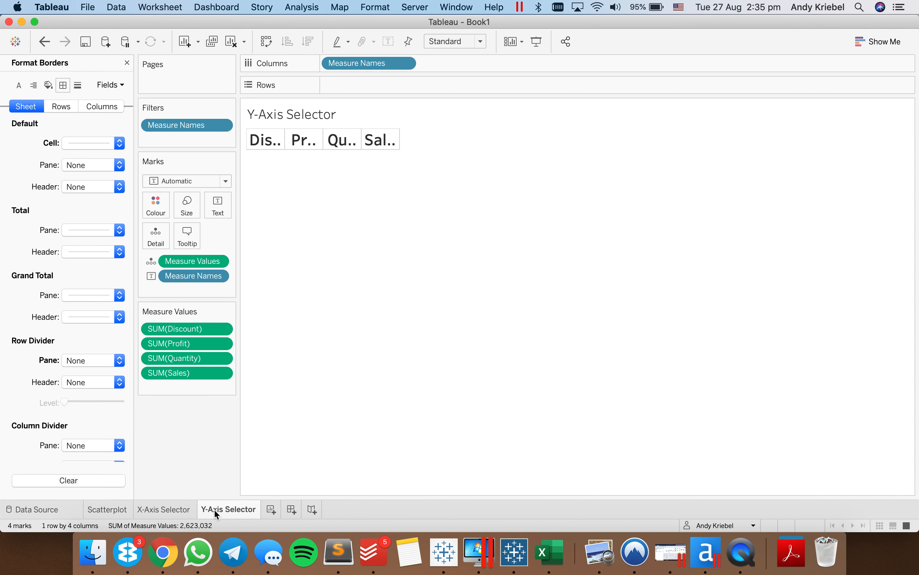
{"action": "left_click", "coordinate": [127, 63]}
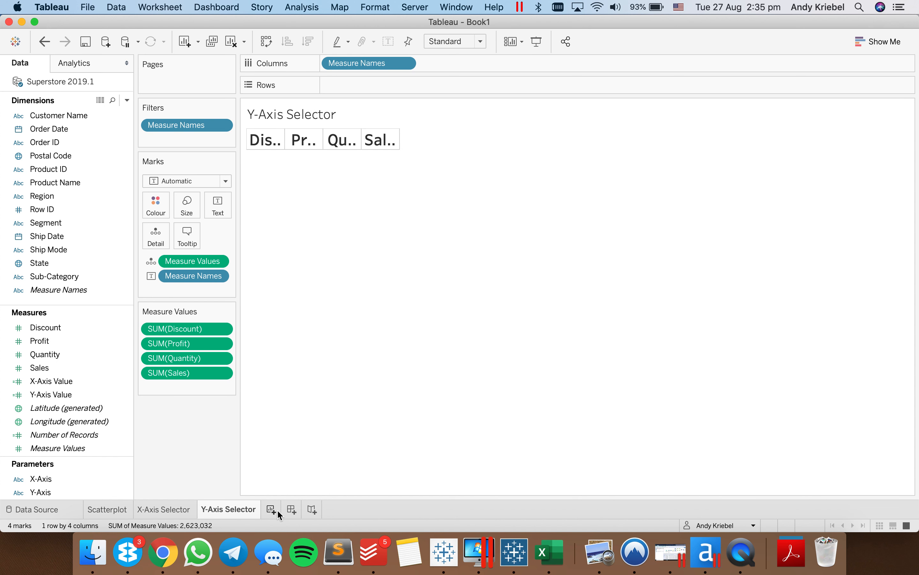
- Create a new dashboard and delete its Phone layout
{"action": "left_click", "coordinate": [291, 509]}
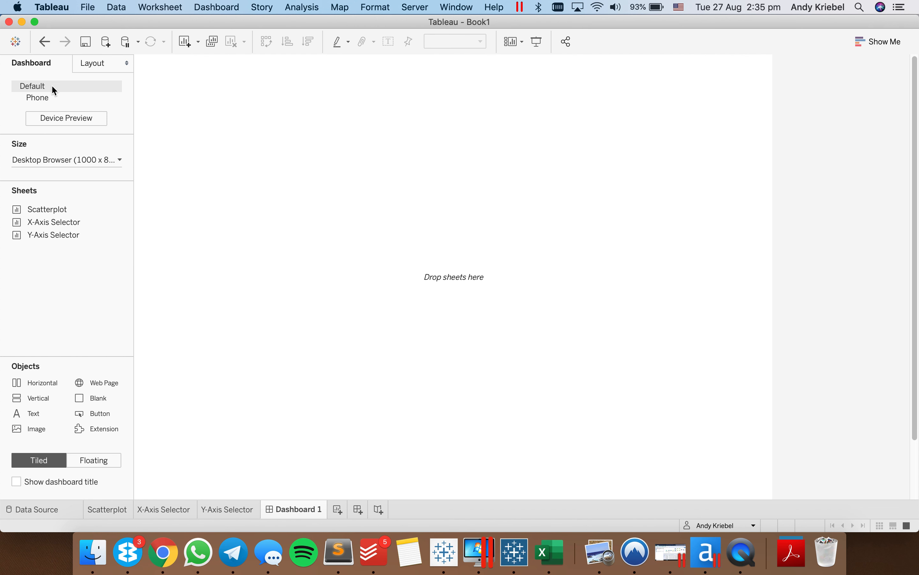
{"action": "left_click", "coordinate": [116, 98]}
{"action": "left_click", "coordinate": [126, 125]}
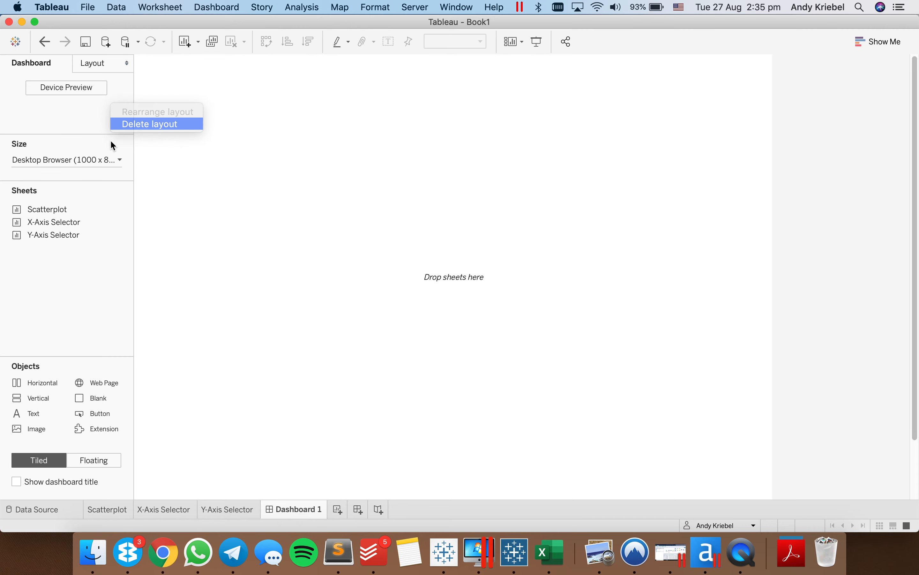
- Set the dashboard to a fixed custom size of 660 px wide by 540 px high
{"action": "left_click", "coordinate": [74, 128]}
{"action": "double_click", "coordinate": [35, 206]}
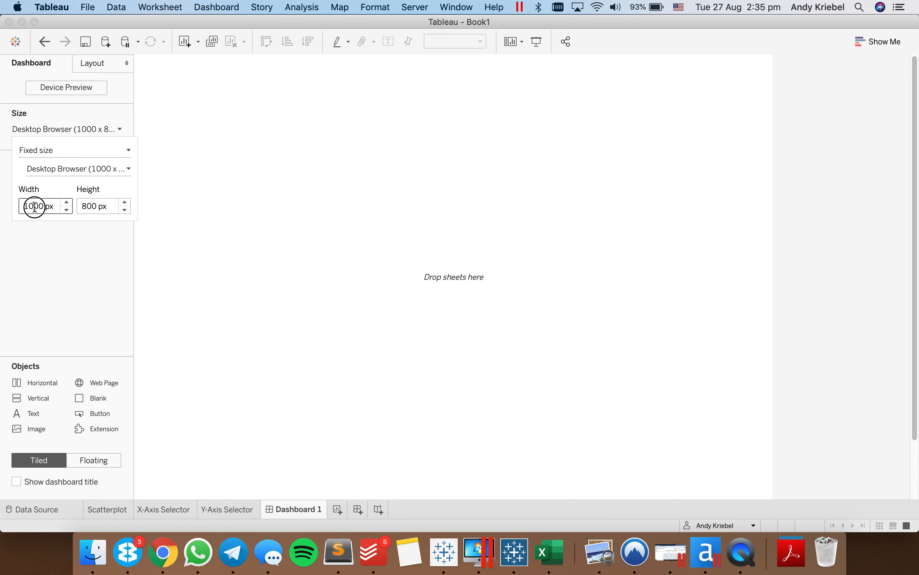
{"action": "type", "text": "660"}
{"action": "key", "text": "Tab"}
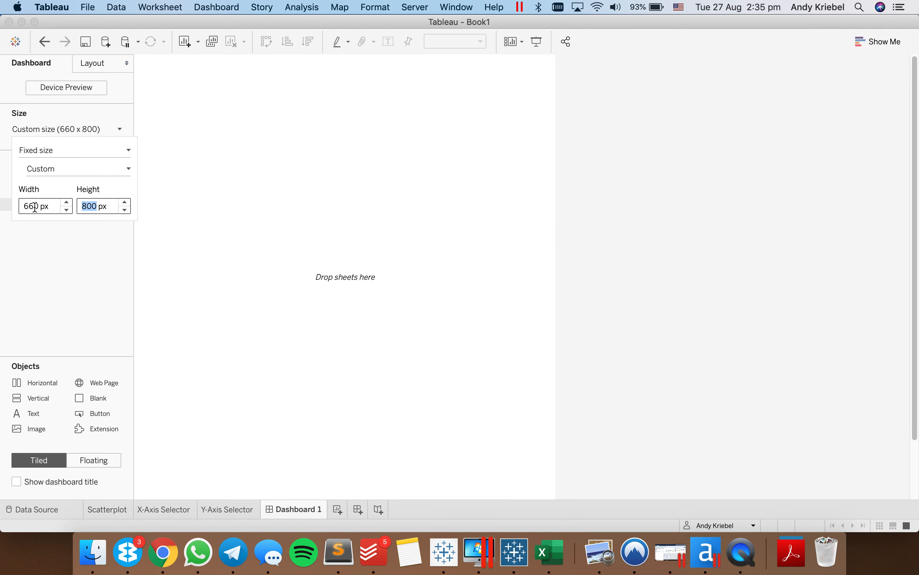
{"action": "type", "text": "540"}
{"action": "key", "text": "Return"}
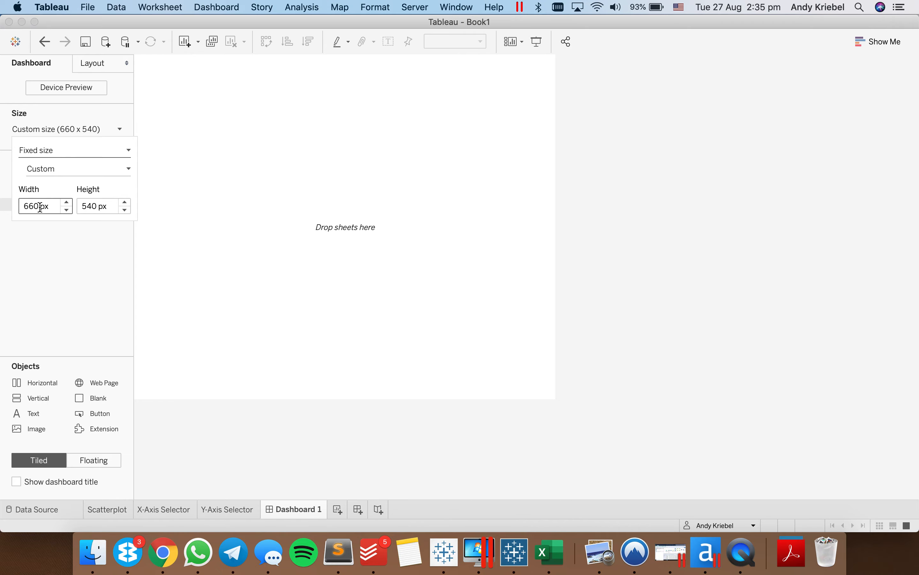
{"action": "left_click", "coordinate": [56, 295]}
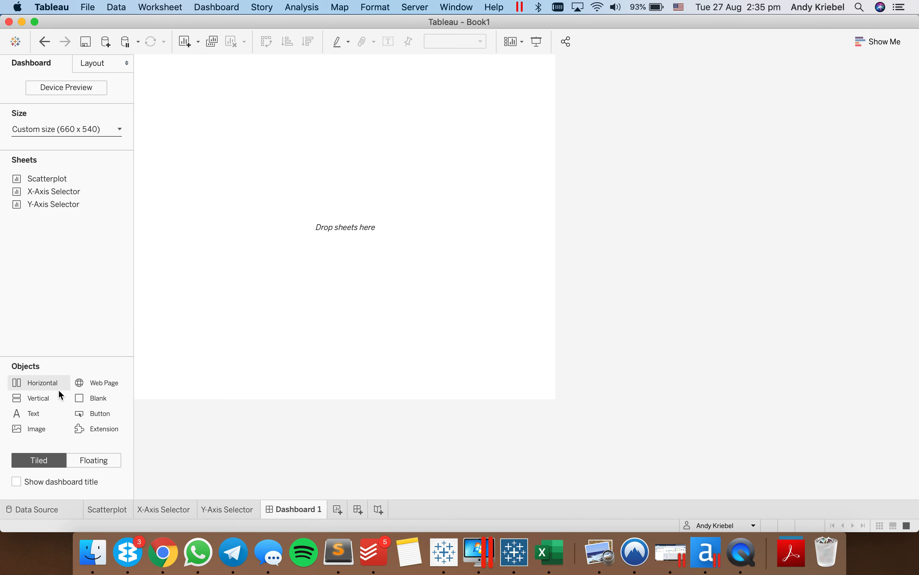
- Show the dashboard title and make it the centred text "<Parameters.X-Axis> vs. <Parameters.Y-Axis>"
{"action": "left_click", "coordinate": [16, 481]}
{"action": "double_click", "coordinate": [280, 70]}
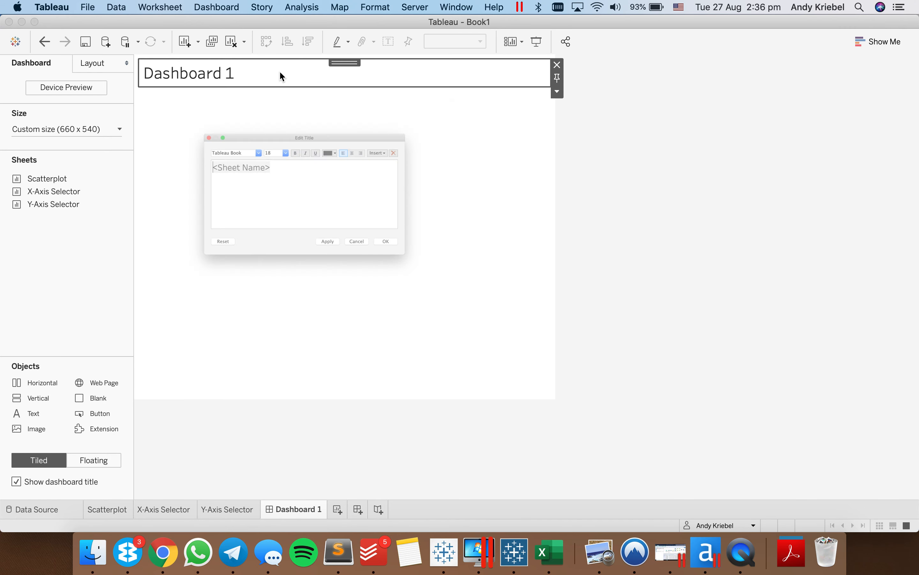
{"action": "left_click", "coordinate": [442, 119]}
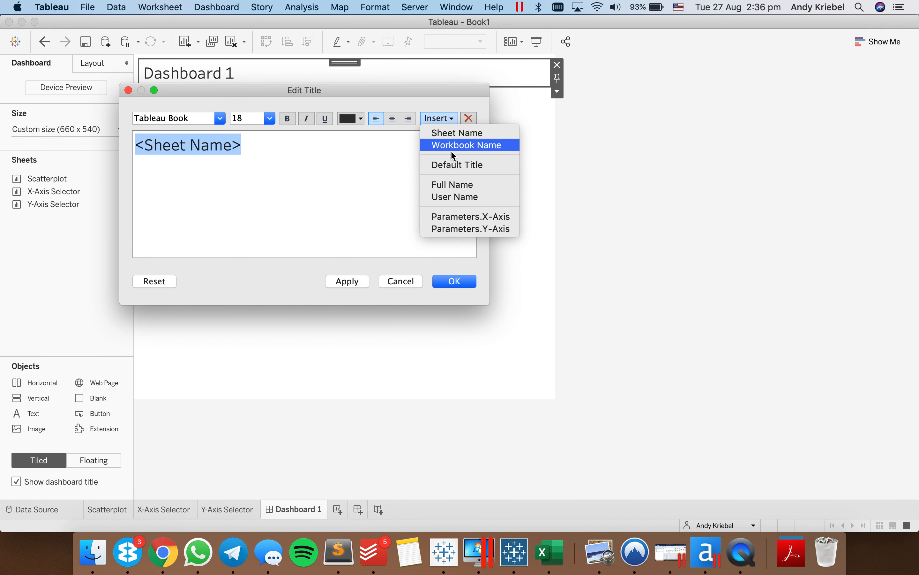
{"action": "left_click", "coordinate": [460, 218]}
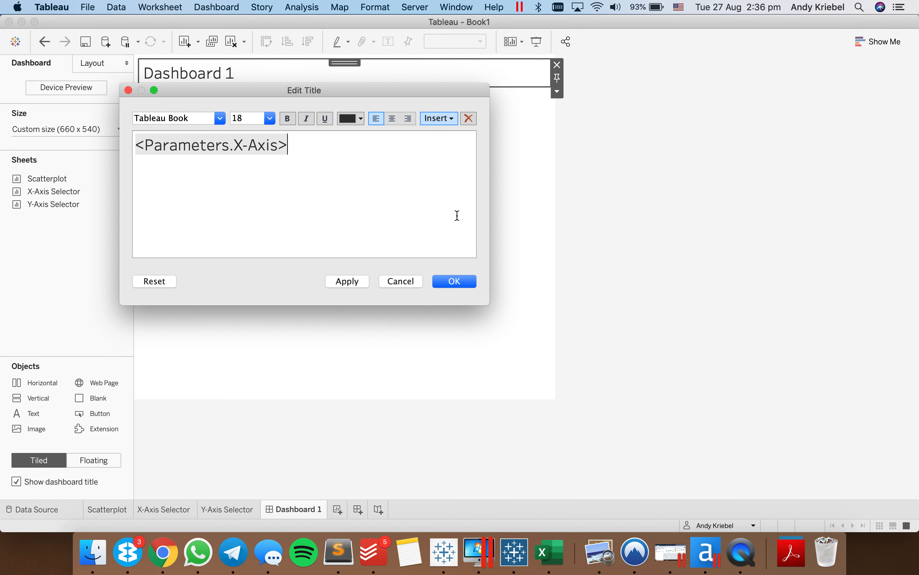
{"action": "left_click", "coordinate": [440, 118]}
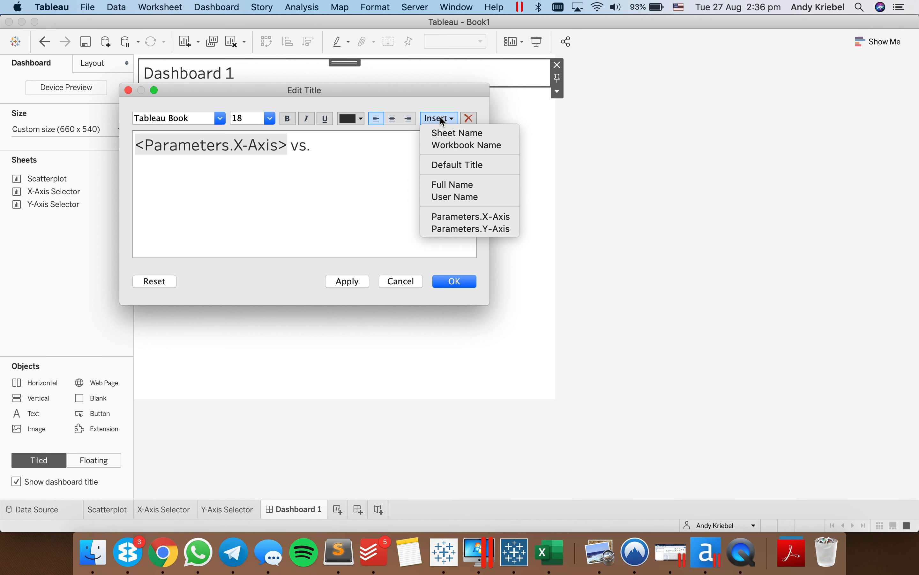
{"action": "left_click", "coordinate": [452, 230]}
{"action": "left_click", "coordinate": [393, 119]}
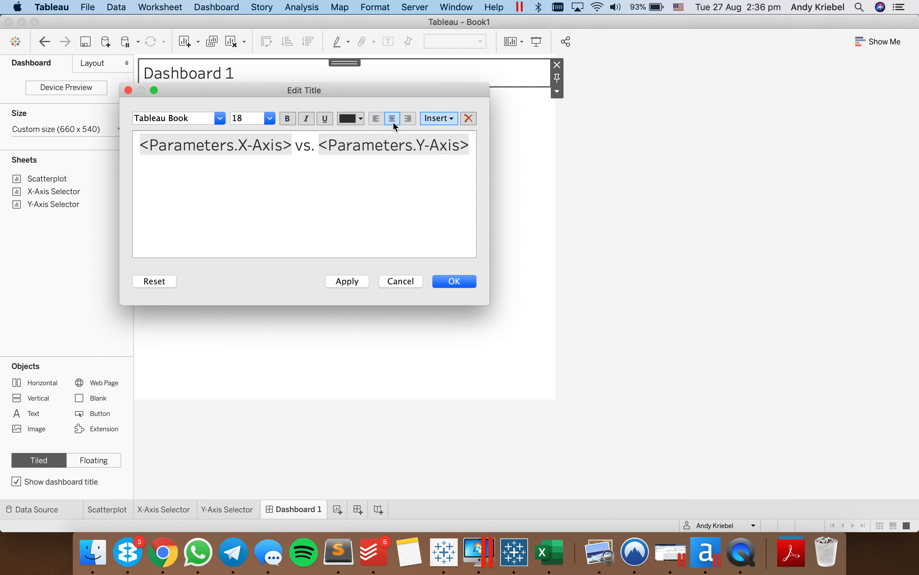
{"action": "left_click", "coordinate": [448, 281]}
{"action": "left_click", "coordinate": [647, 228]}
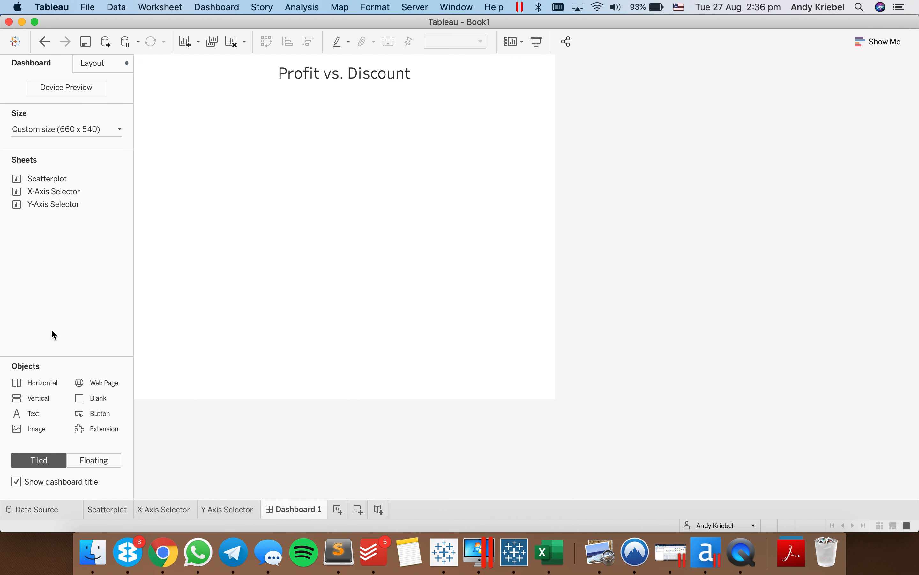
- Add the Scatterplot sheet to the dashboard and delete the layout container holding the X-Axis and Y-Axis parameter controls
{"action": "left_click_drag", "start_coordinate": [265, 222], "coordinate": [265, 222]}
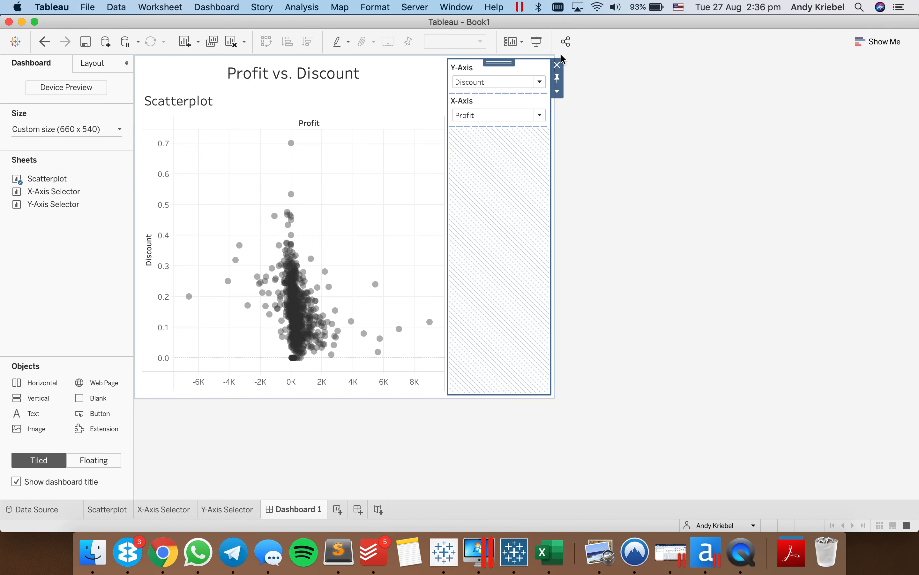
{"action": "left_click", "coordinate": [558, 64]}
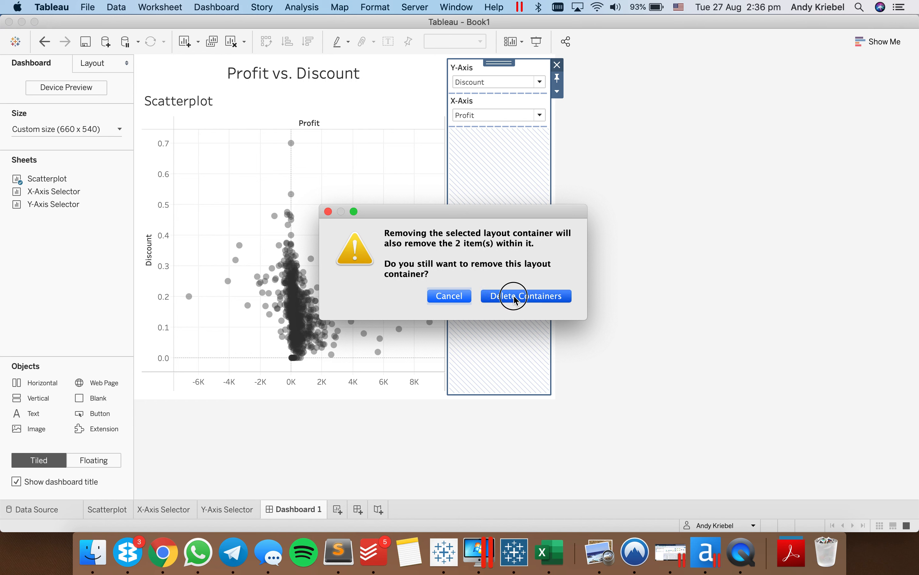
{"action": "left_click", "coordinate": [516, 296]}
- Hide the Scatterplot sheet's title on the dashboard
{"action": "right_click", "coordinate": [173, 104]}
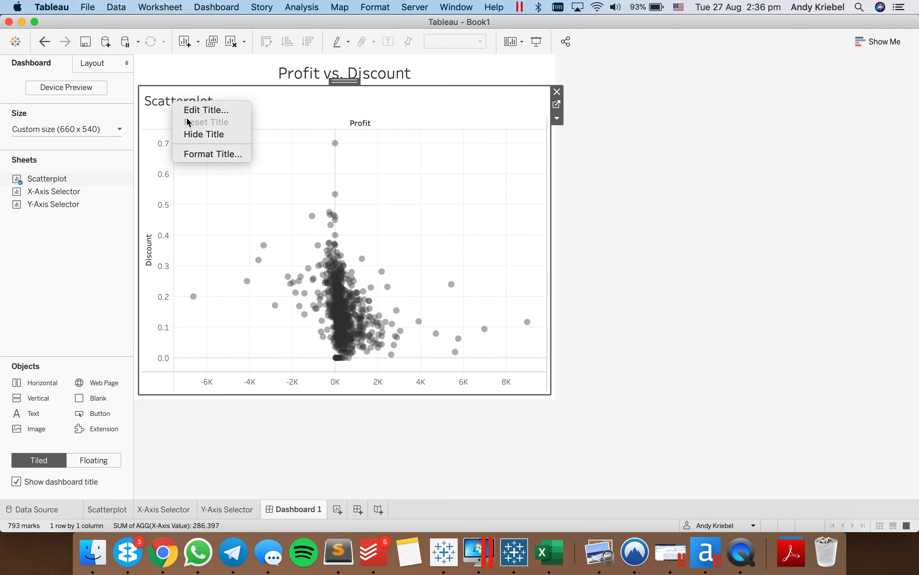
{"action": "left_click", "coordinate": [194, 134]}
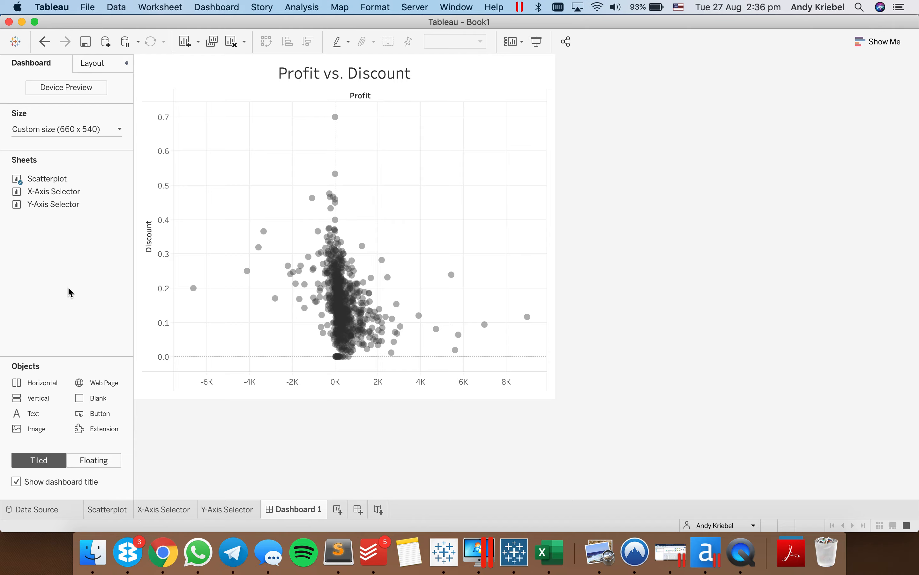
- On the Y-Axis Selector sheet, move Measure Names from Columns to Rows
{"action": "left_click", "coordinate": [225, 510]}
{"action": "left_click_drag", "start_coordinate": [365, 62], "coordinate": [365, 85]}
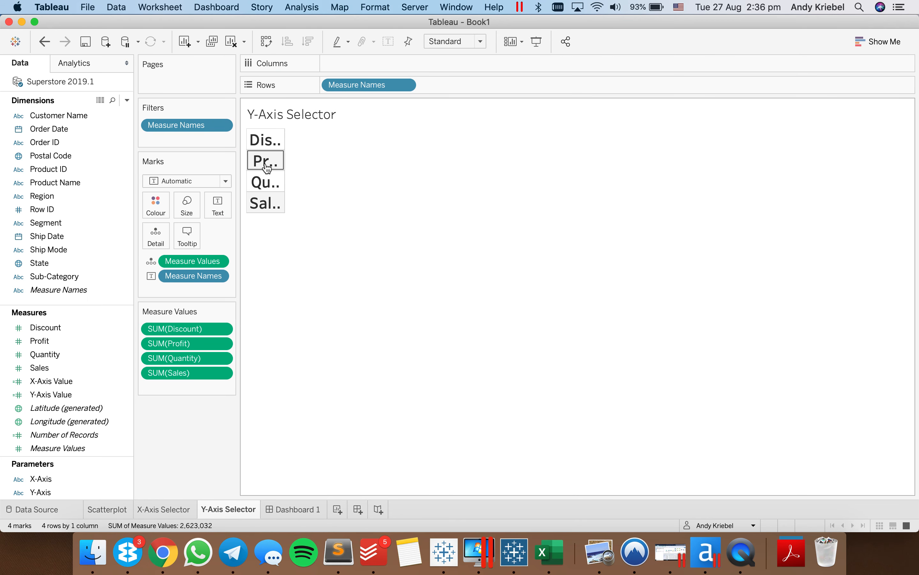
- Rotate the Measure Names label text on the Y-Axis Selector sheet so it runs vertically, reading upwards
{"action": "right_click", "coordinate": [266, 161]}
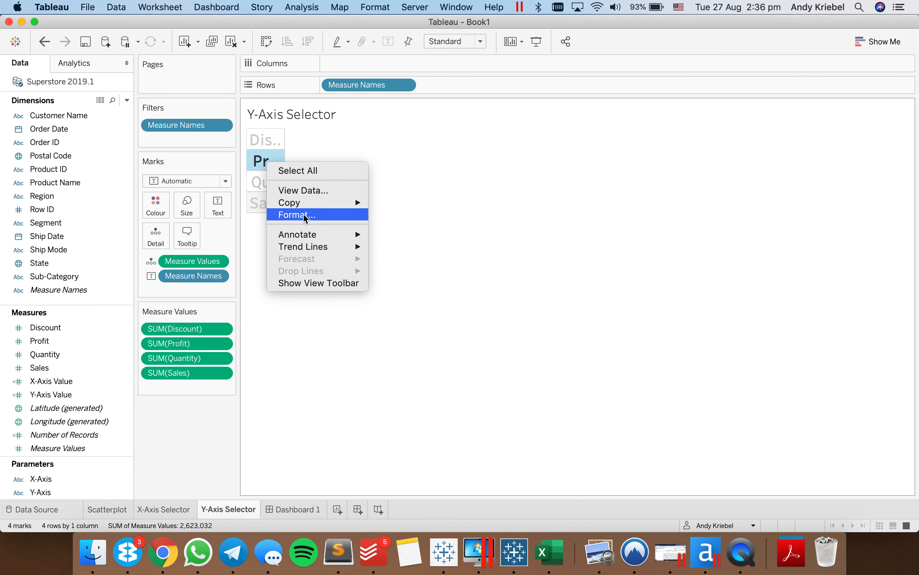
{"action": "left_click", "coordinate": [220, 213]}
{"action": "left_click", "coordinate": [218, 208]}
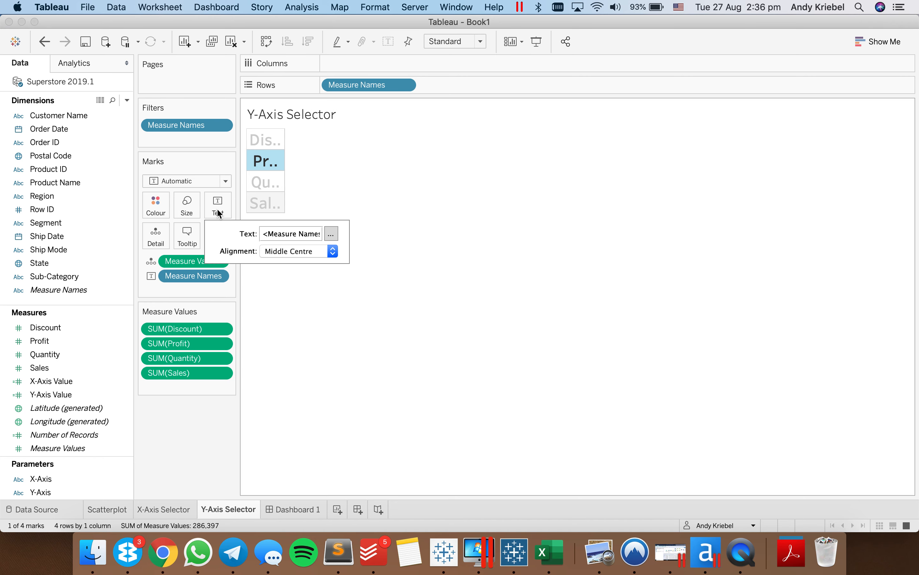
{"action": "left_click", "coordinate": [280, 252]}
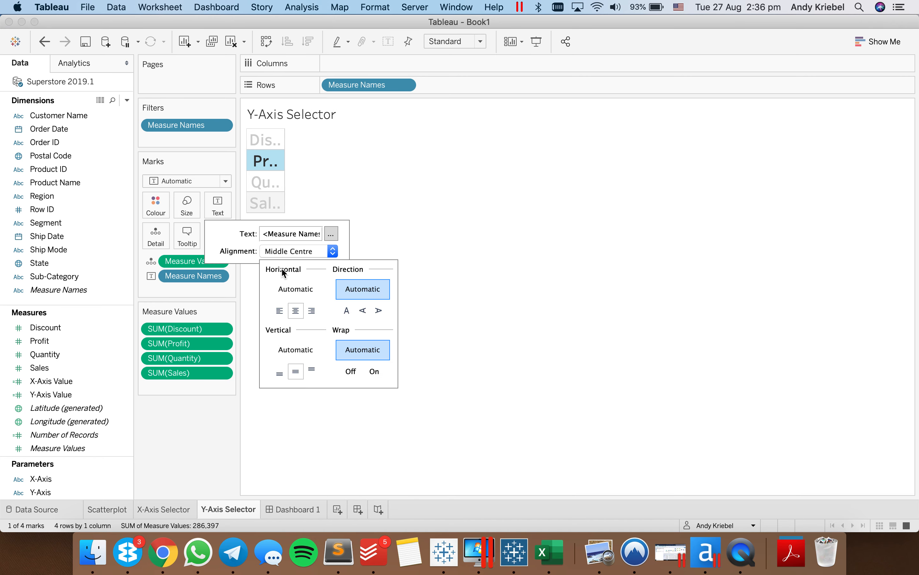
{"action": "left_click", "coordinate": [363, 311]}
{"action": "left_click", "coordinate": [381, 190]}
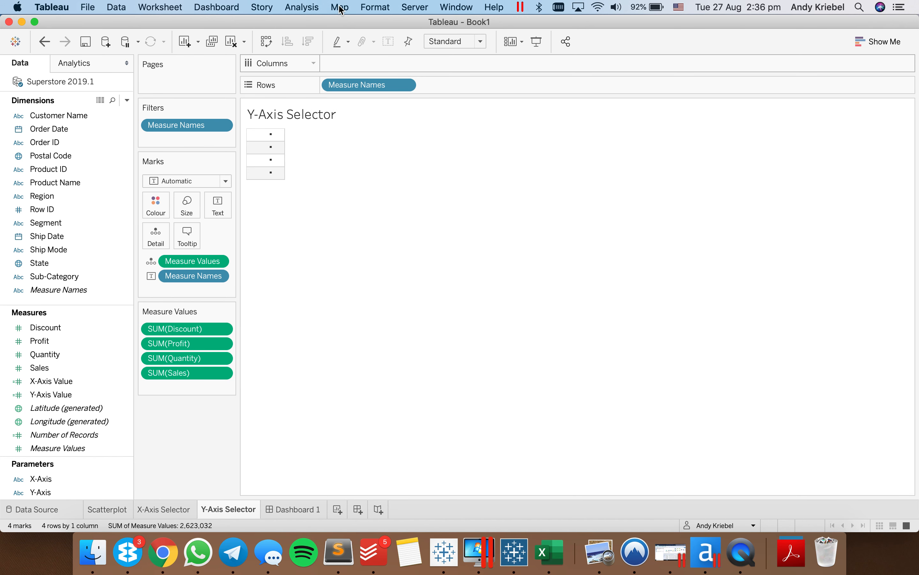
- Remove the row banding from the Y-Axis Selector sheet by reducing its shading band size to the minimum
{"action": "left_click", "coordinate": [305, 7]}
{"action": "mouse_move", "coordinate": [376, 7]}
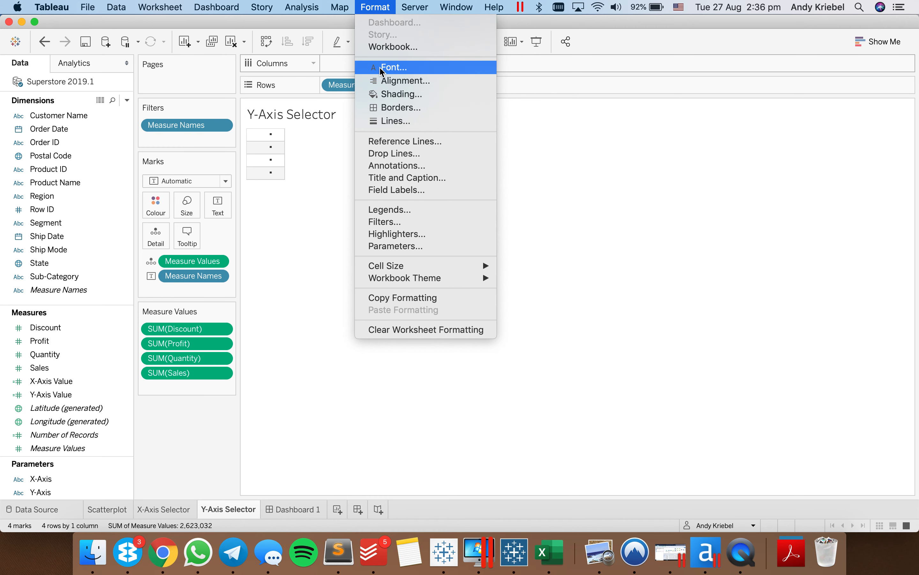
{"action": "left_click", "coordinate": [384, 94]}
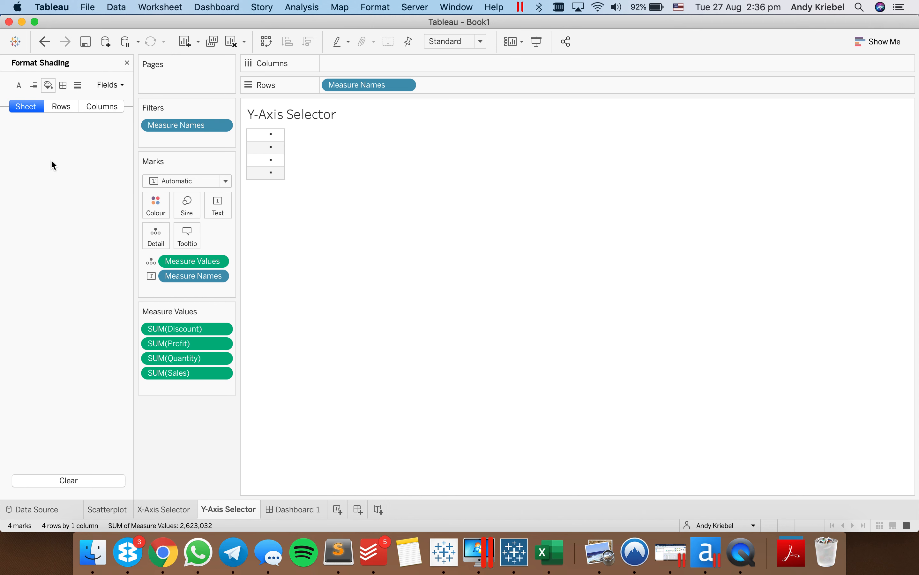
{"action": "left_click_drag", "start_coordinate": [77, 404], "coordinate": [65, 403]}
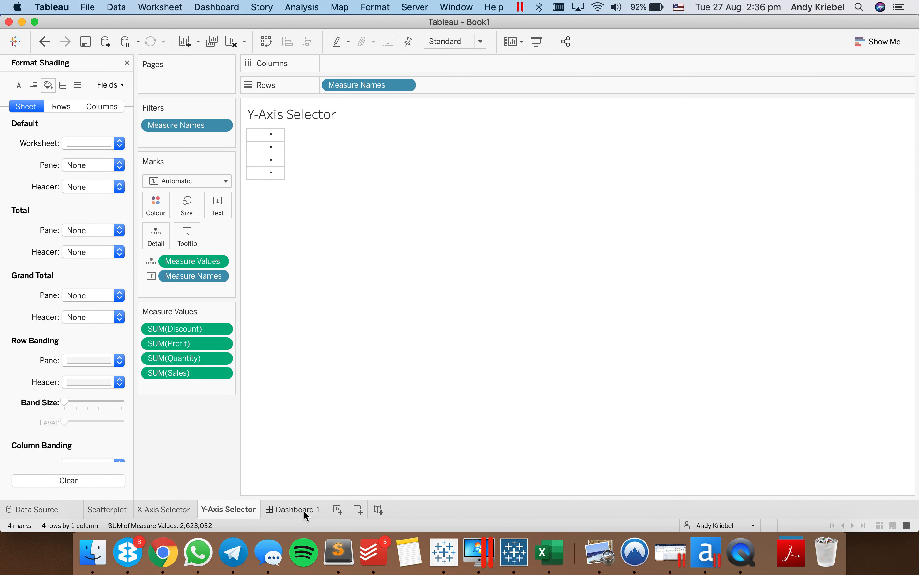
- On Dashboard 1, add a vertical container between the title and the scatter plot, and place the X-Axis Selector sheet in it
{"action": "left_click", "coordinate": [283, 517]}
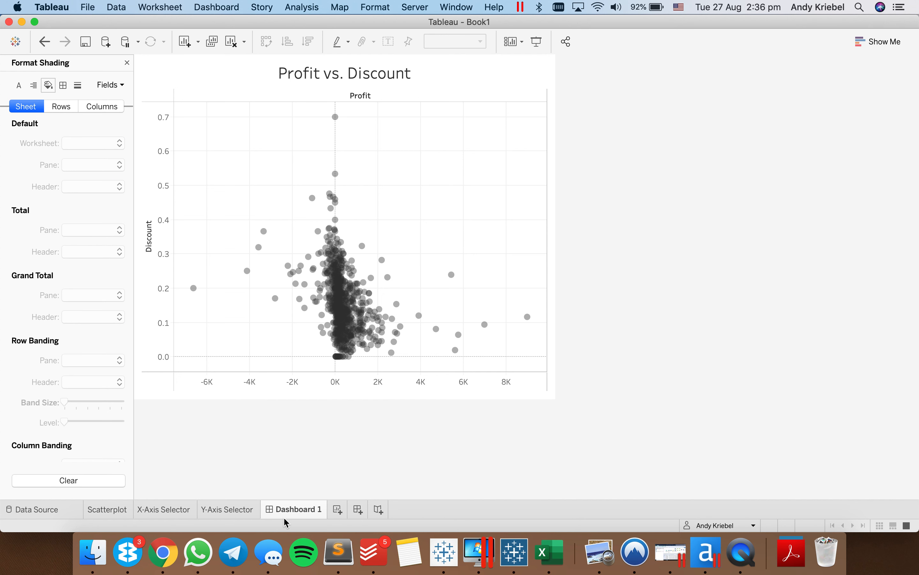
{"action": "left_click", "coordinate": [127, 62]}
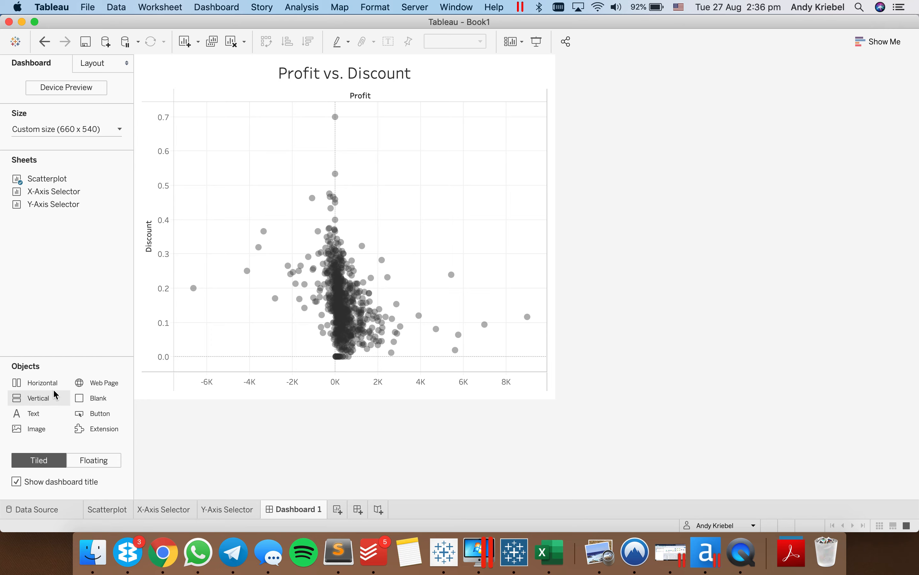
{"action": "left_click_drag", "start_coordinate": [42, 398], "coordinate": [343, 177]}
{"action": "mouse_move", "coordinate": [59, 195]}
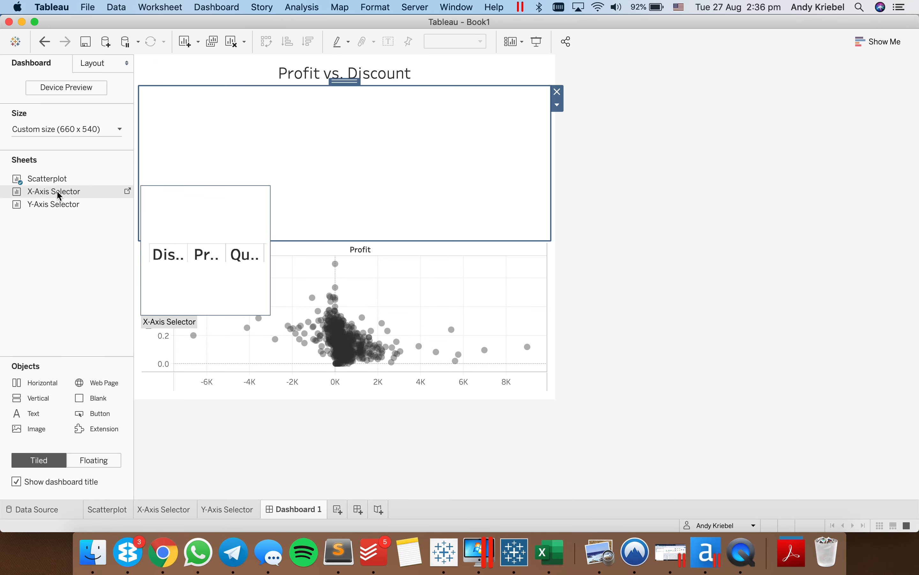
{"action": "left_click_drag", "start_coordinate": [60, 195], "coordinate": [239, 158]}
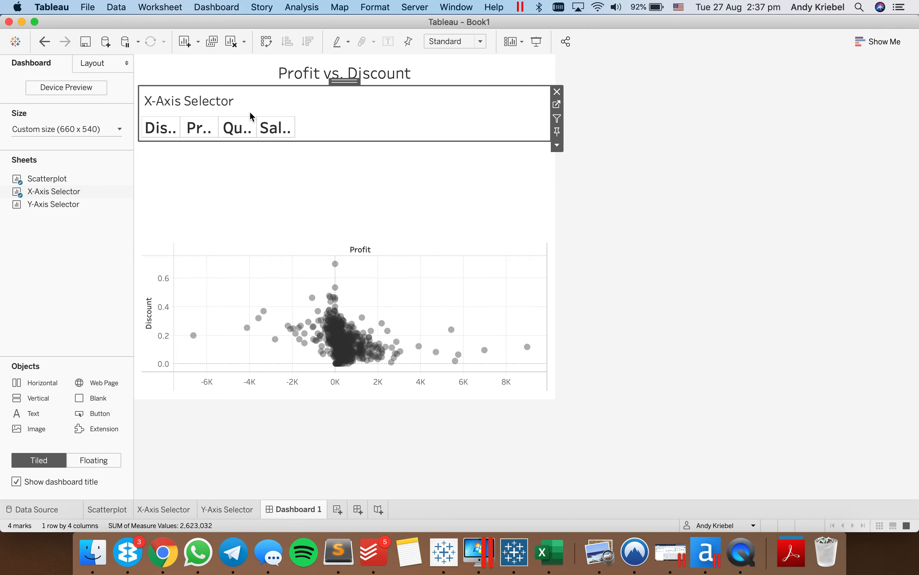
- Hide the X-Axis Selector's title and extend the scatter plot upward to the selector's lower edge
{"action": "right_click", "coordinate": [228, 109]}
{"action": "left_click", "coordinate": [251, 136]}
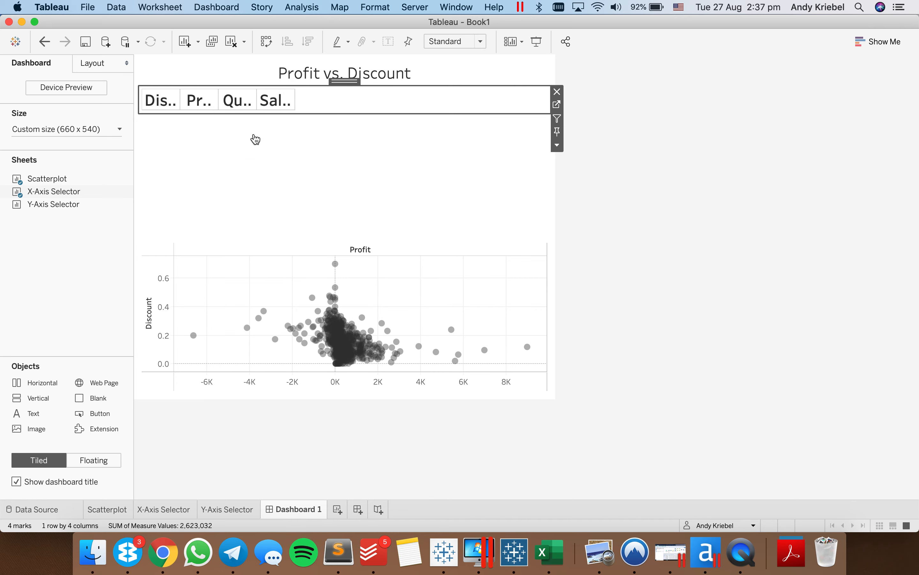
{"action": "left_click", "coordinate": [315, 274]}
{"action": "left_click_drag", "start_coordinate": [344, 239], "coordinate": [336, 111]}
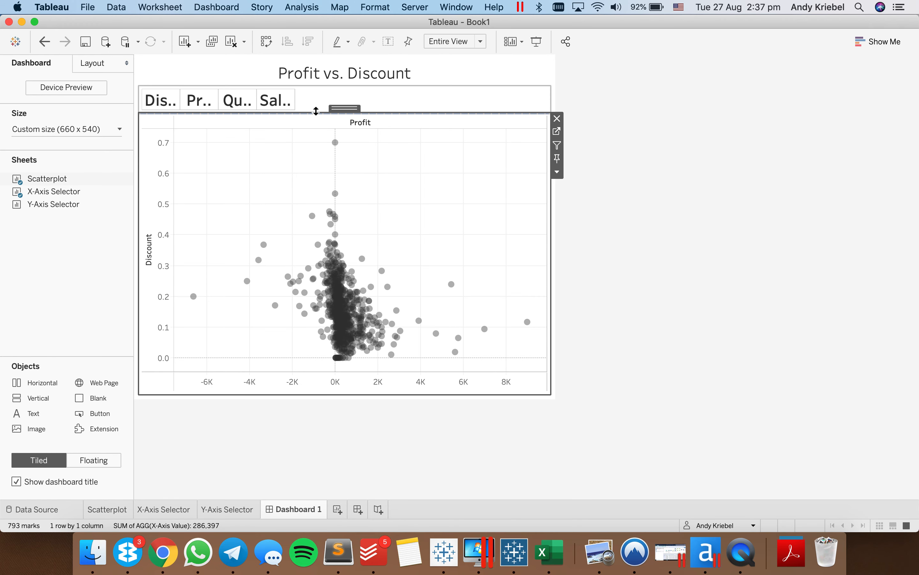
- Set the X-Axis Selector's fit to Entire View and make its row slightly taller
{"action": "left_click", "coordinate": [318, 99]}
{"action": "left_click", "coordinate": [441, 42]}
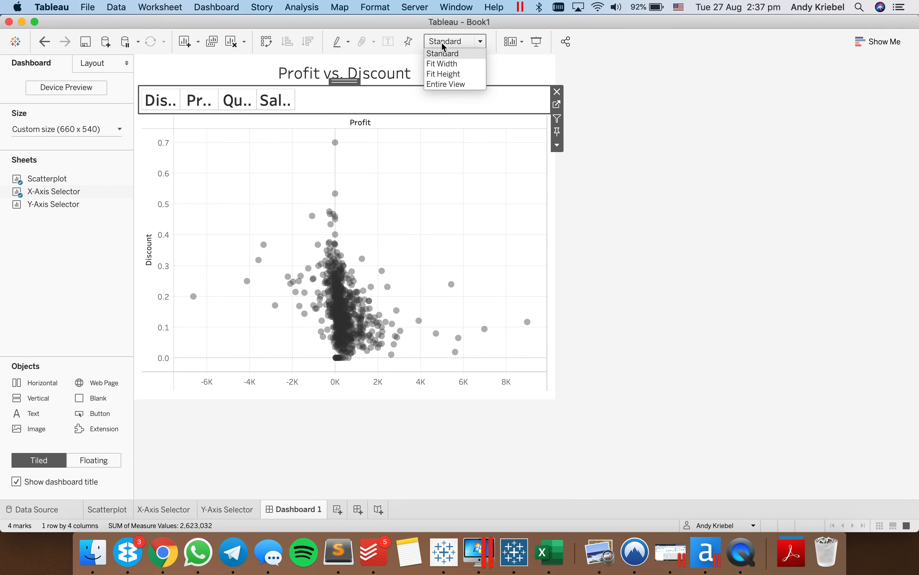
{"action": "left_click", "coordinate": [454, 85]}
{"action": "left_click_drag", "start_coordinate": [510, 106], "coordinate": [518, 118]}
{"action": "left_click", "coordinate": [532, 102]}
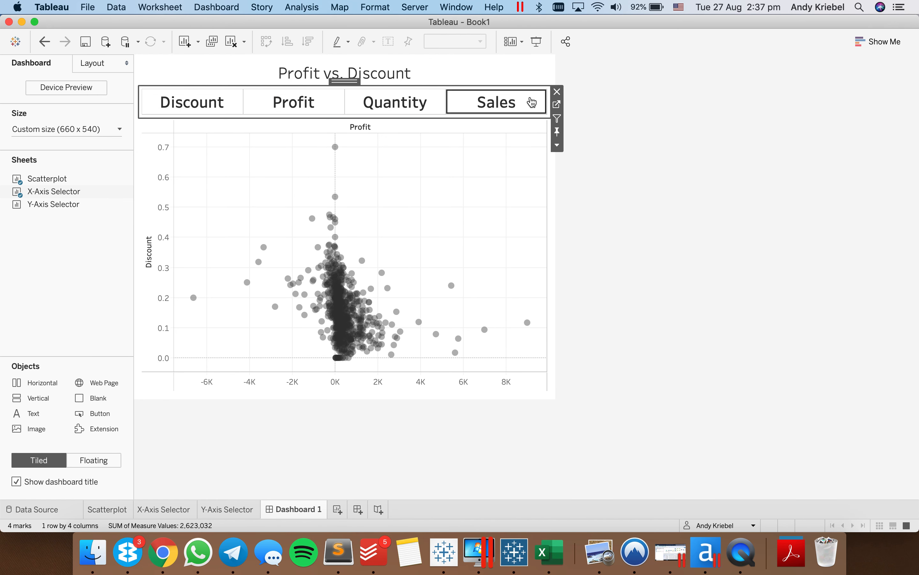
- Set the X-Axis Selector's fixed height on the dashboard to 50 pixels
{"action": "left_click", "coordinate": [557, 146]}
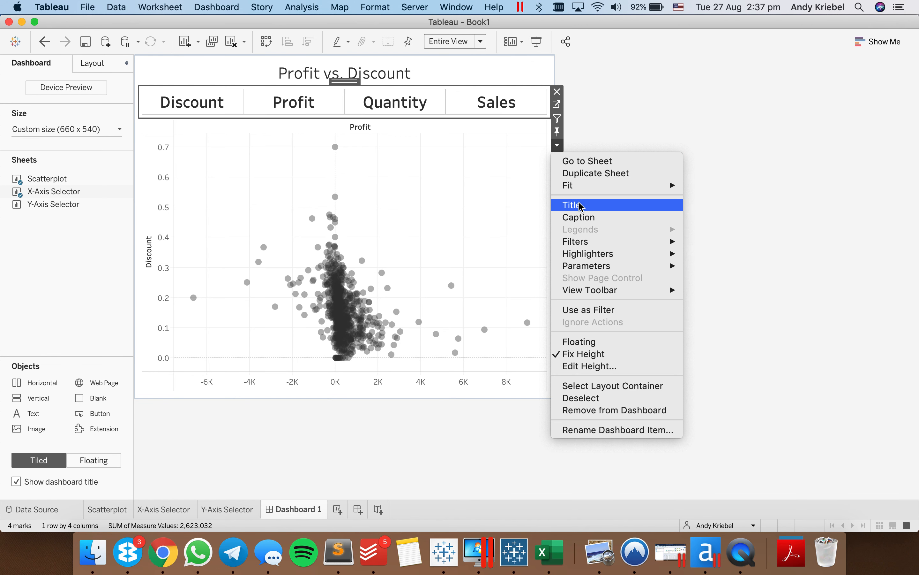
{"action": "left_click", "coordinate": [581, 365]}
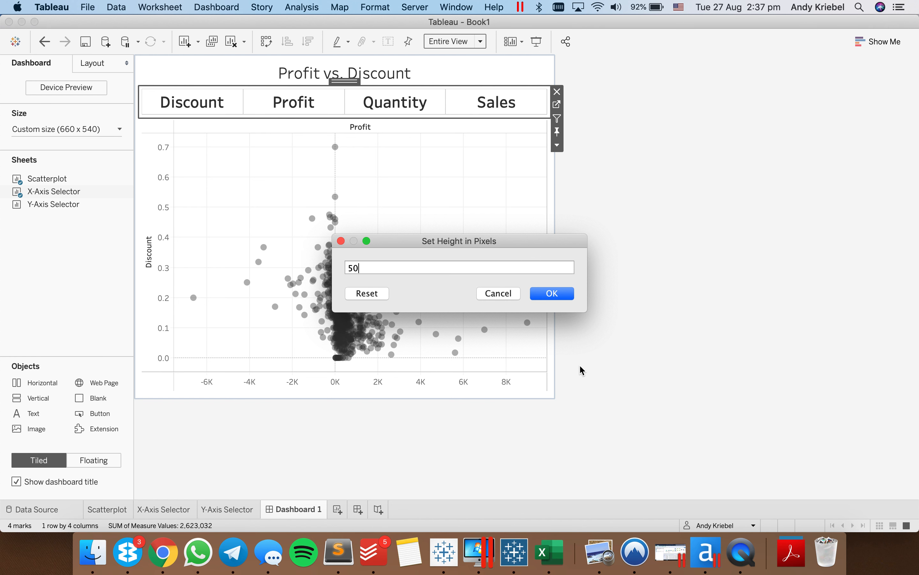
{"action": "type", "text": "50"}
{"action": "key", "text": "Return"}
{"action": "left_click", "coordinate": [59, 267]}
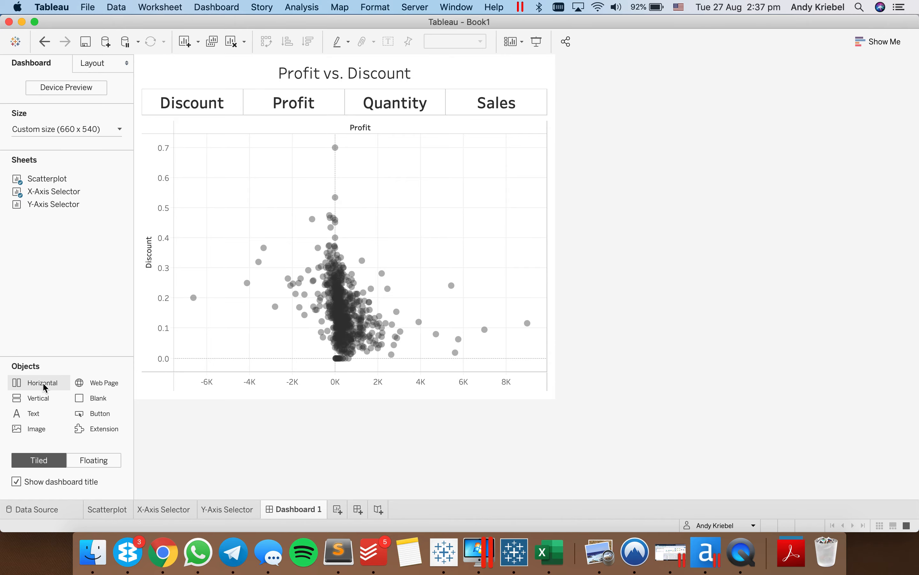
- Add a vertical container beside the scatter plot's y-axis and fill it with a blank, the Y-Axis Selector sheet and another blank
{"action": "mouse_move", "coordinate": [42, 397]}
{"action": "left_mouse_down"}
{"action": "mouse_move", "coordinate": [161, 310]}
{"action": "mouse_move", "coordinate": [149, 313]}
{"action": "left_mouse_up"}
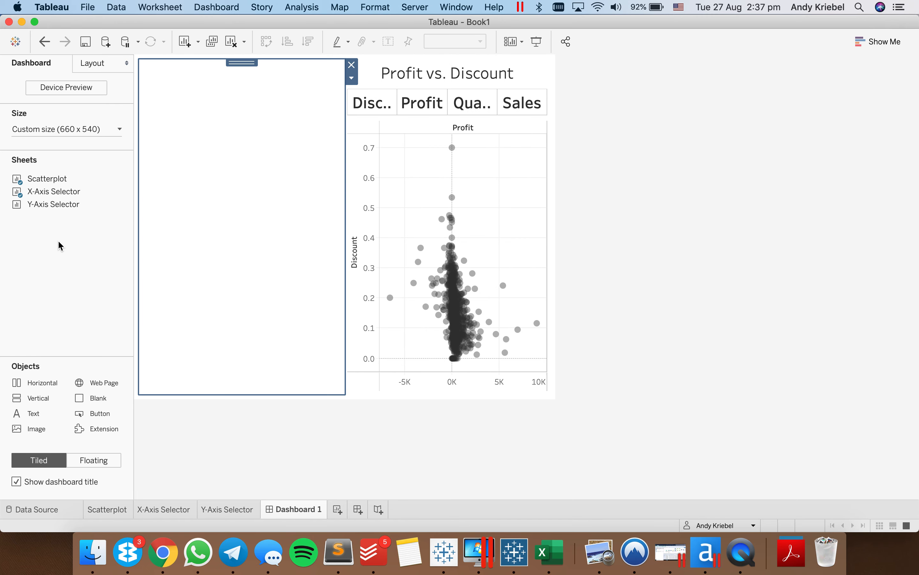
{"action": "left_click_drag", "start_coordinate": [96, 398], "coordinate": [199, 287]}
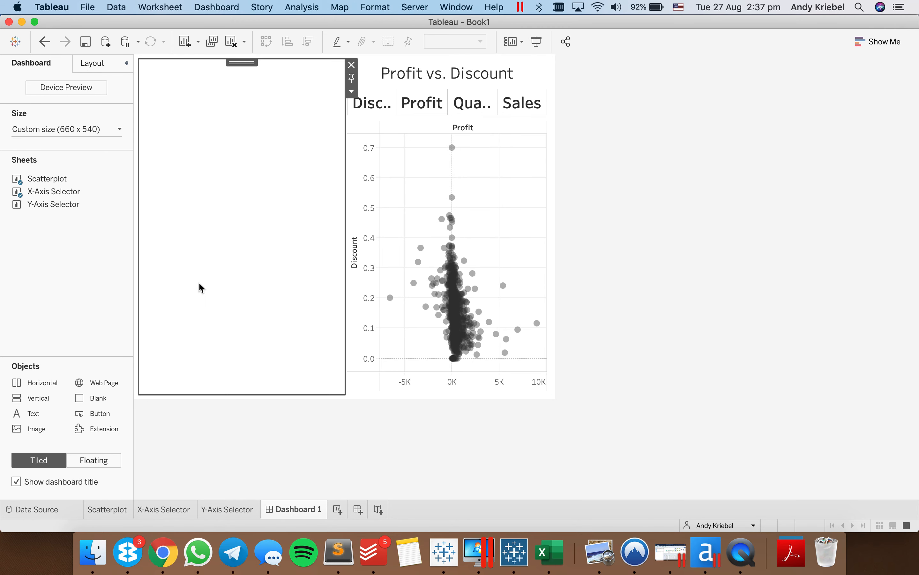
{"action": "mouse_move", "coordinate": [54, 211]}
{"action": "left_click_drag", "start_coordinate": [53, 212], "coordinate": [234, 343]}
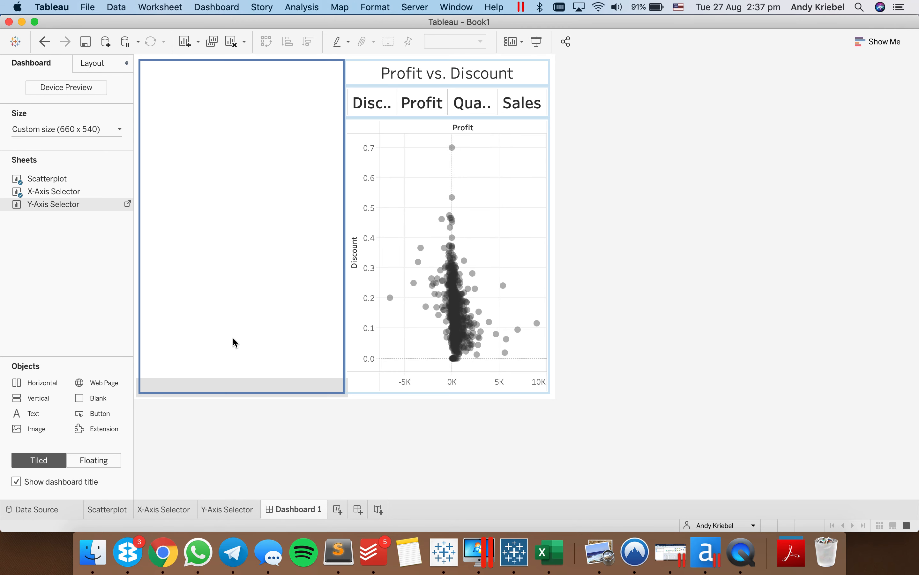
{"action": "left_click_drag", "start_coordinate": [94, 399], "coordinate": [184, 365]}
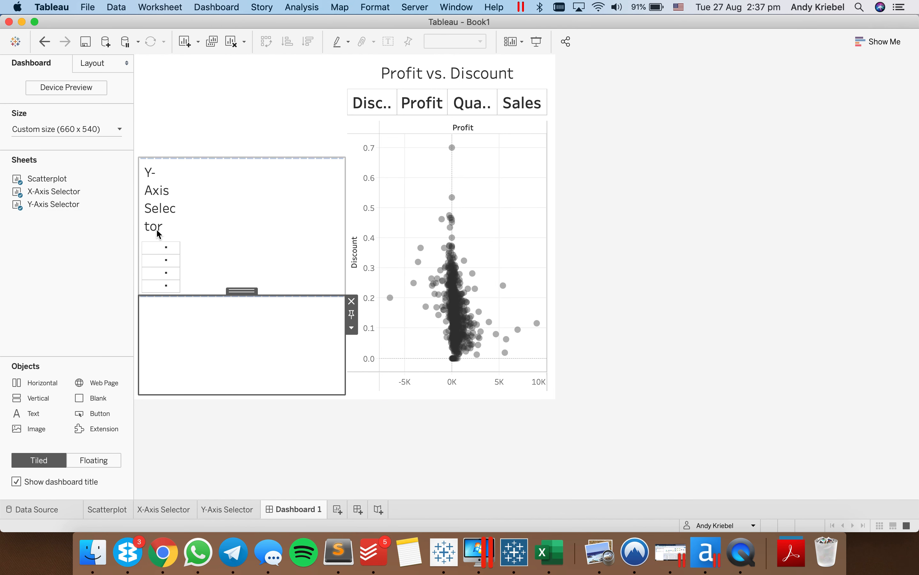
- Hide the Y-Axis Selector's title on the dashboard and set its fit to Entire View
{"action": "right_click", "coordinate": [155, 186]}
{"action": "left_click", "coordinate": [183, 210]}
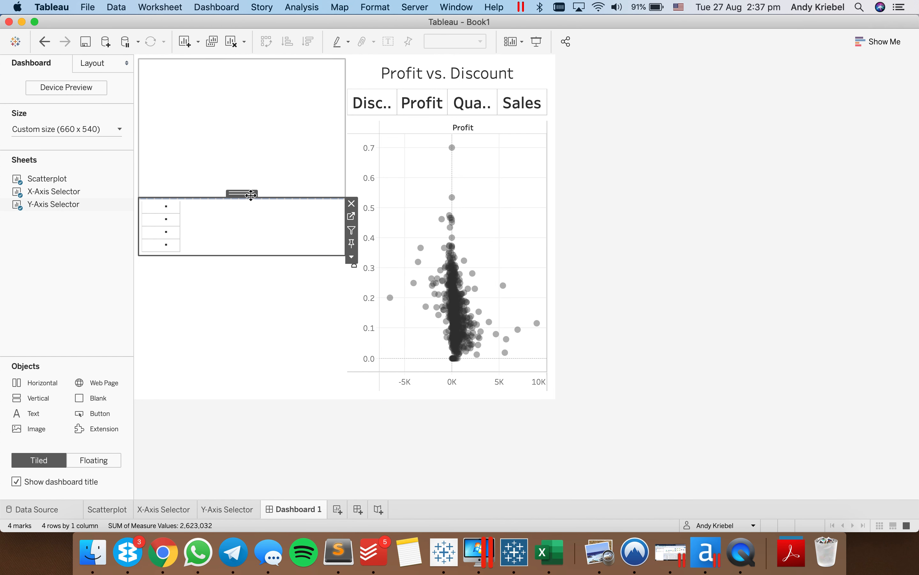
{"action": "left_click", "coordinate": [435, 42]}
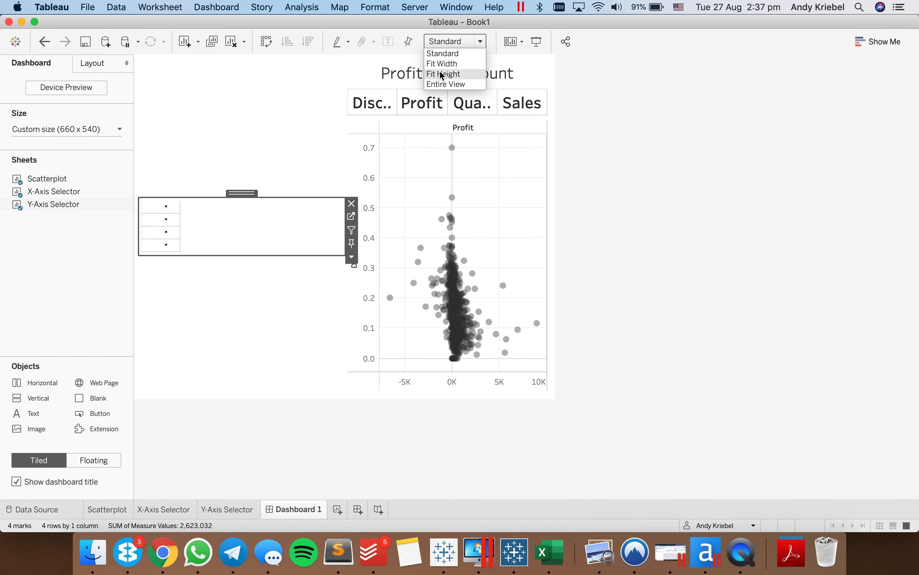
{"action": "left_click", "coordinate": [445, 84]}
{"action": "left_click", "coordinate": [443, 78]}
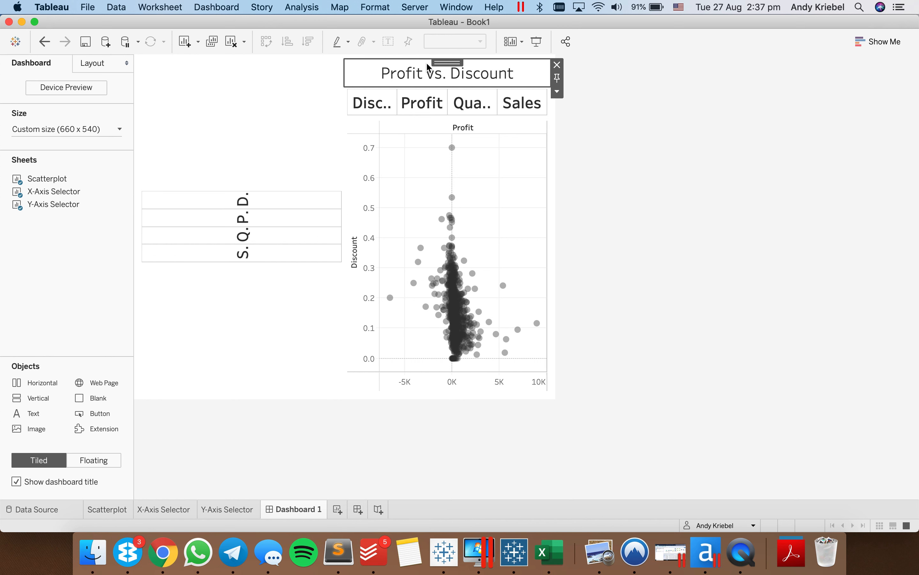
- Move the dashboard title so it spans the full width, and shrink the blank above the Y-Axis Selector to the X-Axis Selector's height
{"action": "left_click_drag", "start_coordinate": [443, 60], "coordinate": [411, 58]}
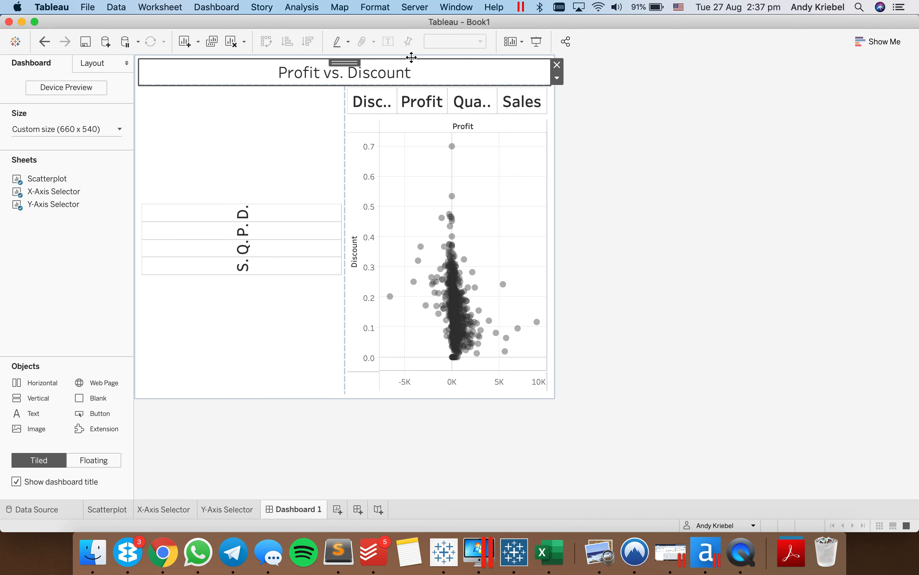
{"action": "left_click", "coordinate": [286, 158]}
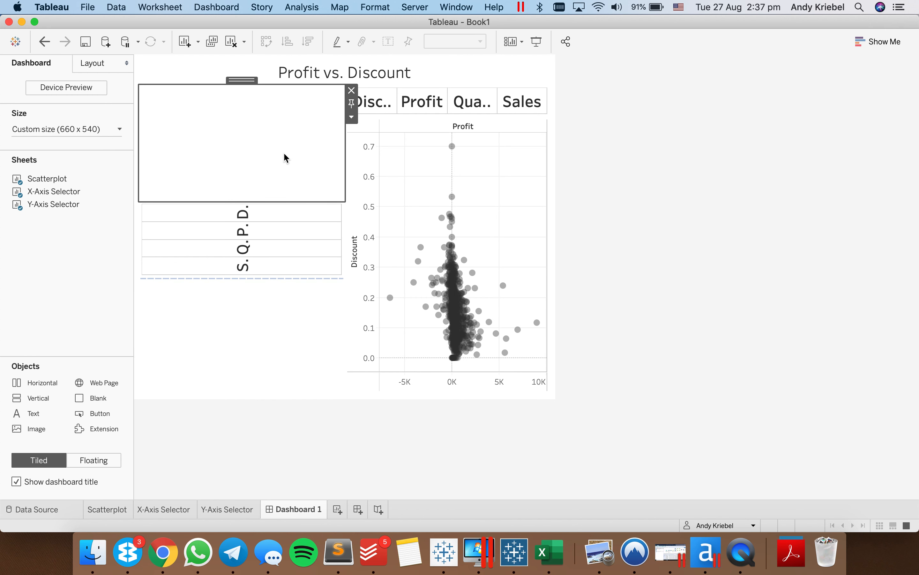
{"action": "left_click_drag", "start_coordinate": [296, 200], "coordinate": [301, 112]}
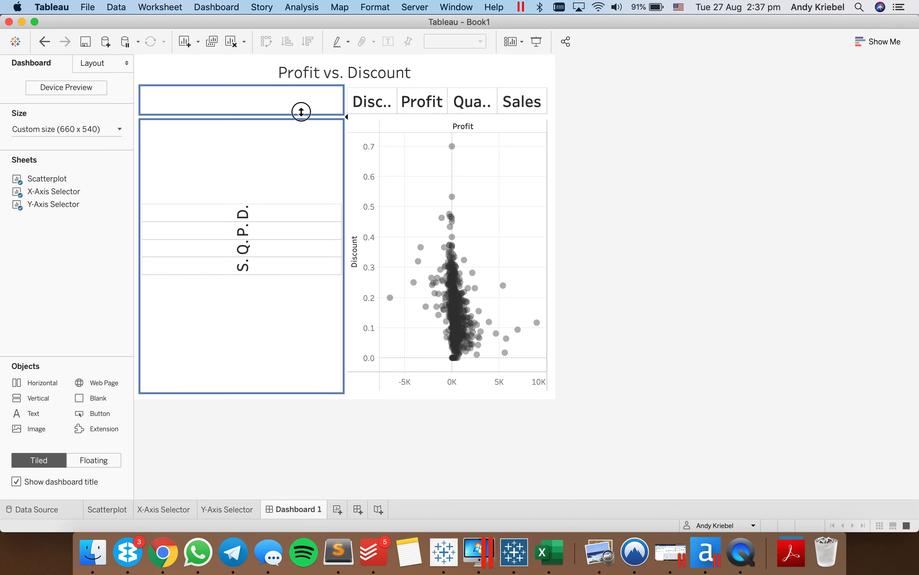
- Shrink the lower blank so the Y-Axis Selector reaches down to the scatter plot's horizontal axis, keeping the Entire View fit
{"action": "left_click", "coordinate": [291, 260]}
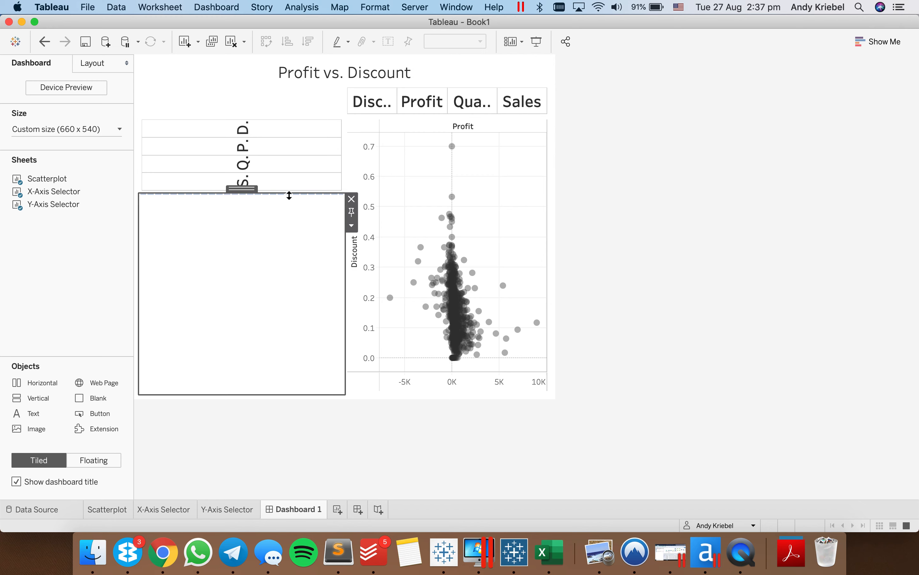
{"action": "left_click_drag", "start_coordinate": [289, 194], "coordinate": [291, 370]}
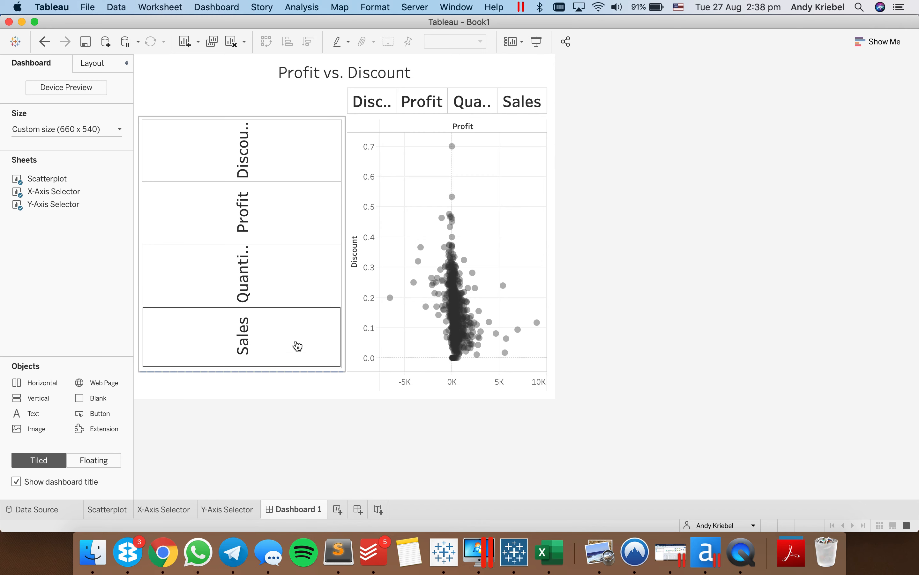
{"action": "left_click", "coordinate": [294, 156]}
{"action": "left_click", "coordinate": [455, 41]}
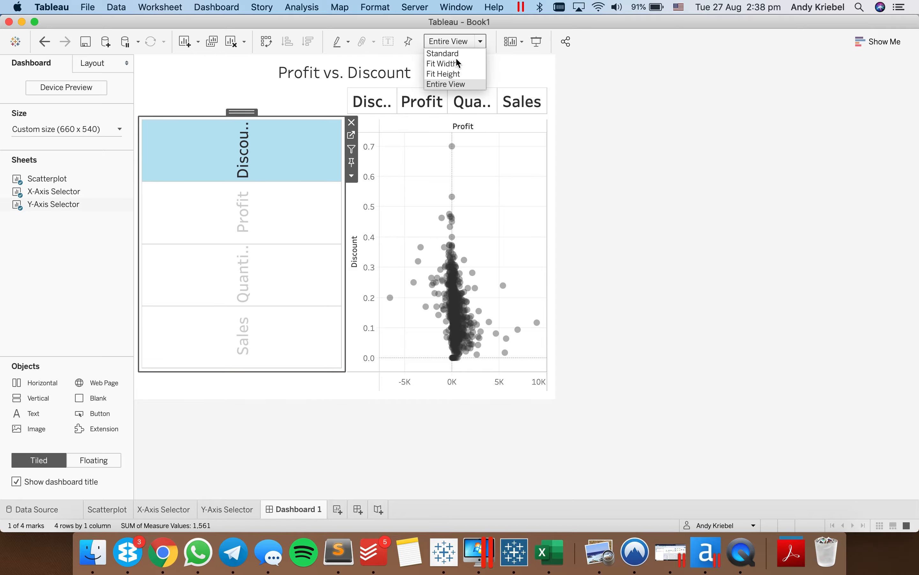
{"action": "left_click", "coordinate": [456, 84]}
{"action": "left_click", "coordinate": [88, 272]}
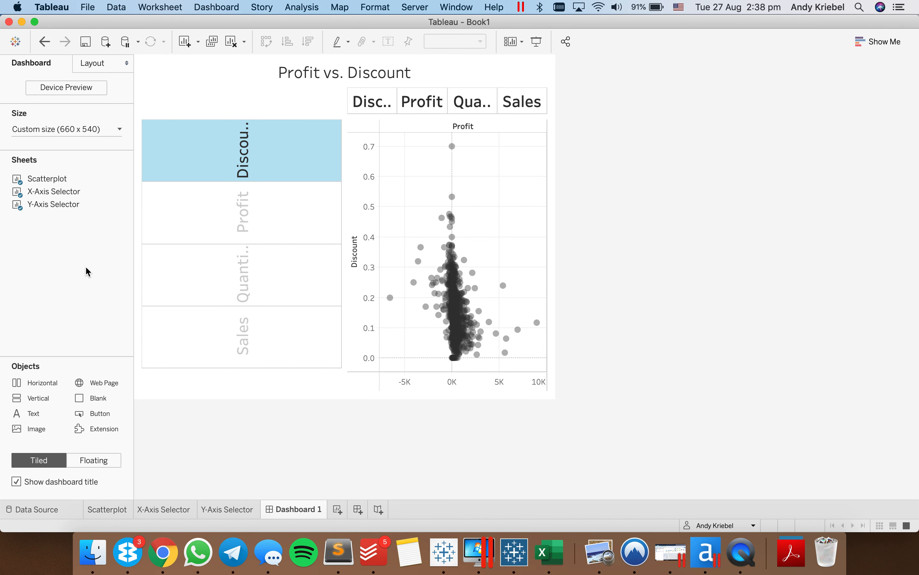
- Narrow the Y-Axis Selector's container to about 89 pixels and bring up the layout properties of the blank above the selector
{"action": "left_click_drag", "start_coordinate": [344, 263], "coordinate": [197, 266]}
{"action": "left_click", "coordinate": [181, 113]}
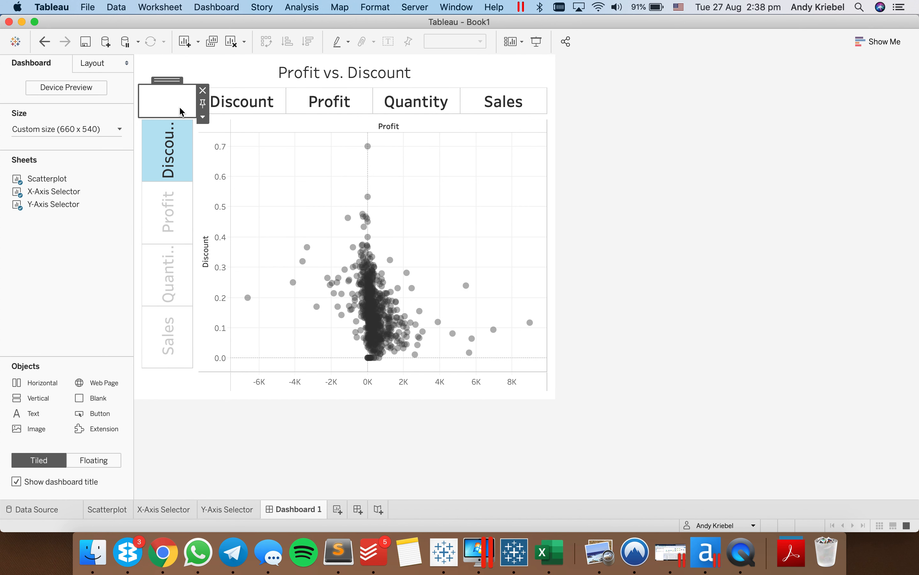
{"action": "left_click", "coordinate": [204, 118]}
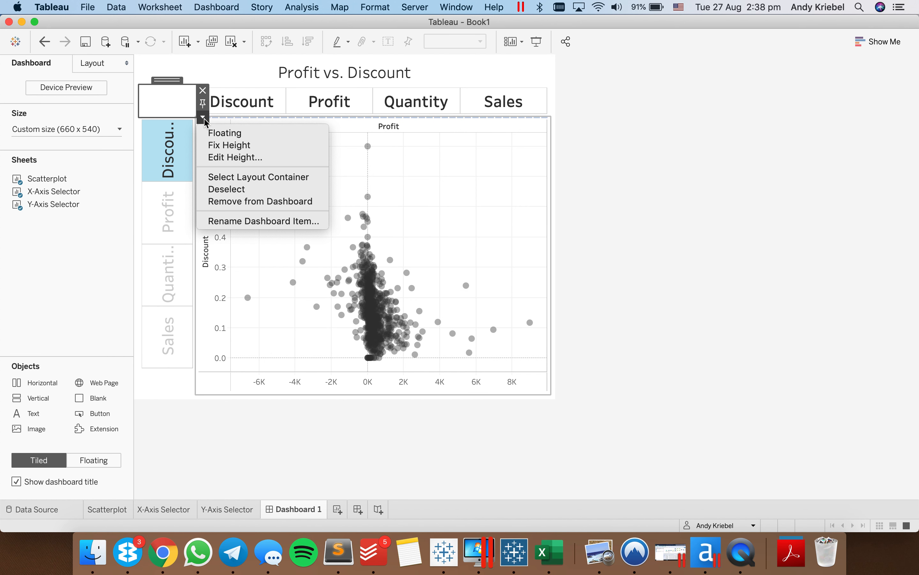
{"action": "left_click", "coordinate": [169, 222]}
{"action": "left_click", "coordinate": [169, 222]}
{"action": "left_click", "coordinate": [168, 221]}
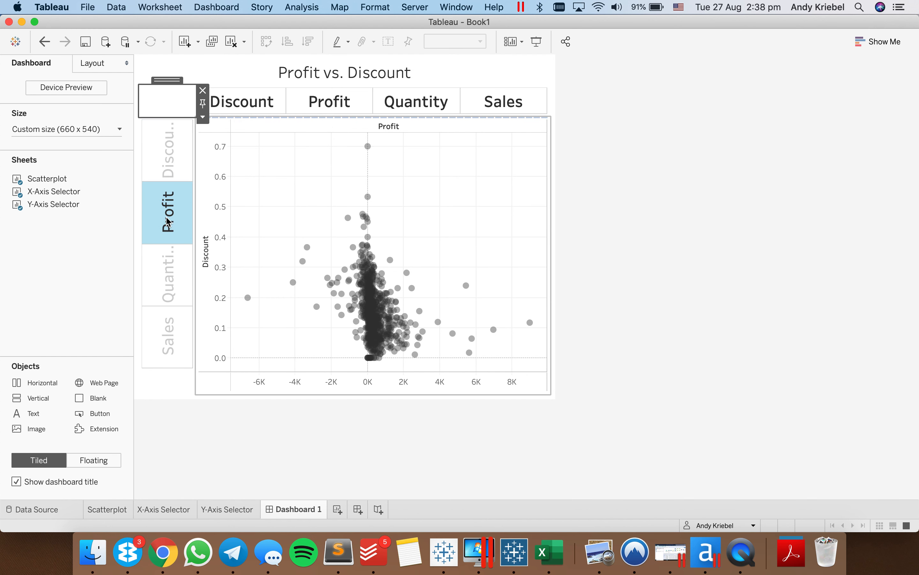
{"action": "left_click", "coordinate": [88, 66]}
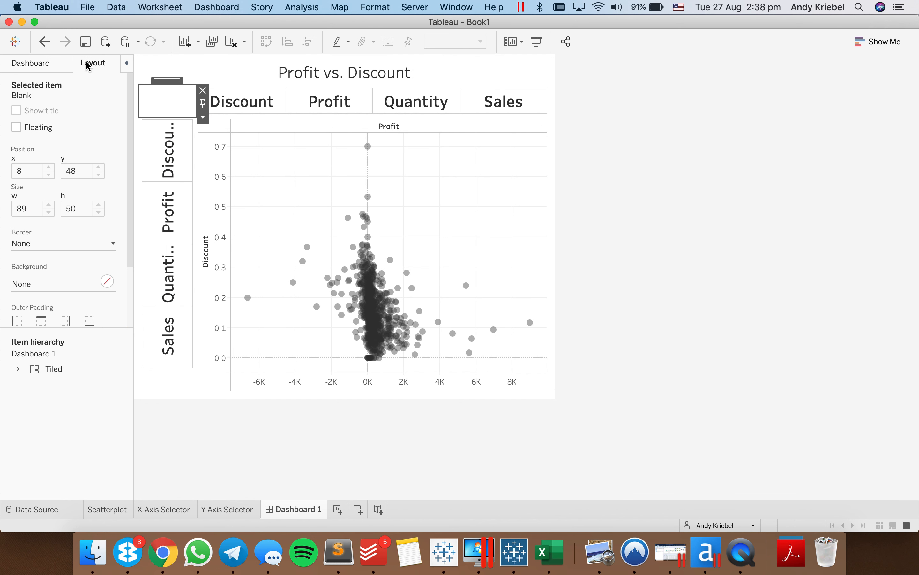
- Narrow the Y-Axis Selector's container further to a width of 60 pixels
{"action": "left_click", "coordinate": [172, 211]}
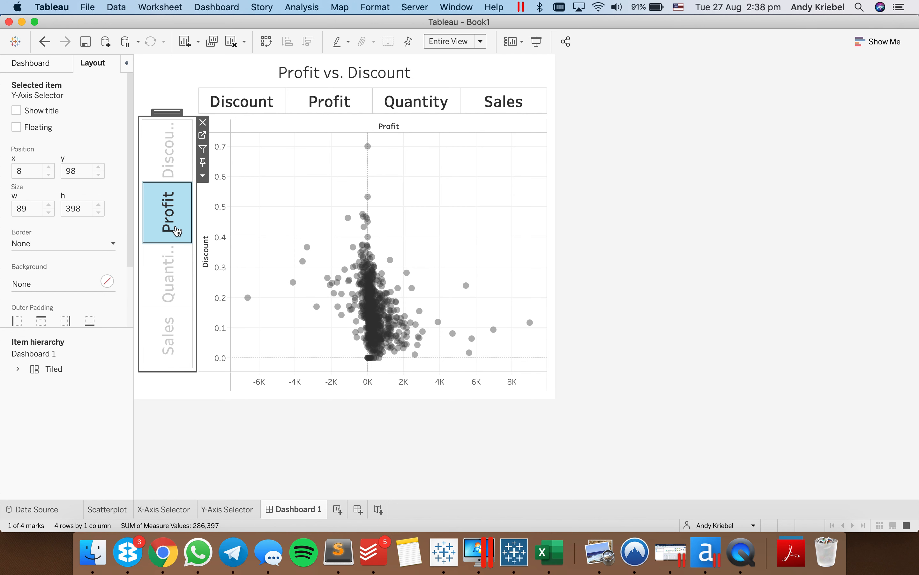
{"action": "left_click_drag", "start_coordinate": [195, 239], "coordinate": [184, 237]}
{"action": "left_click", "coordinate": [161, 223]}
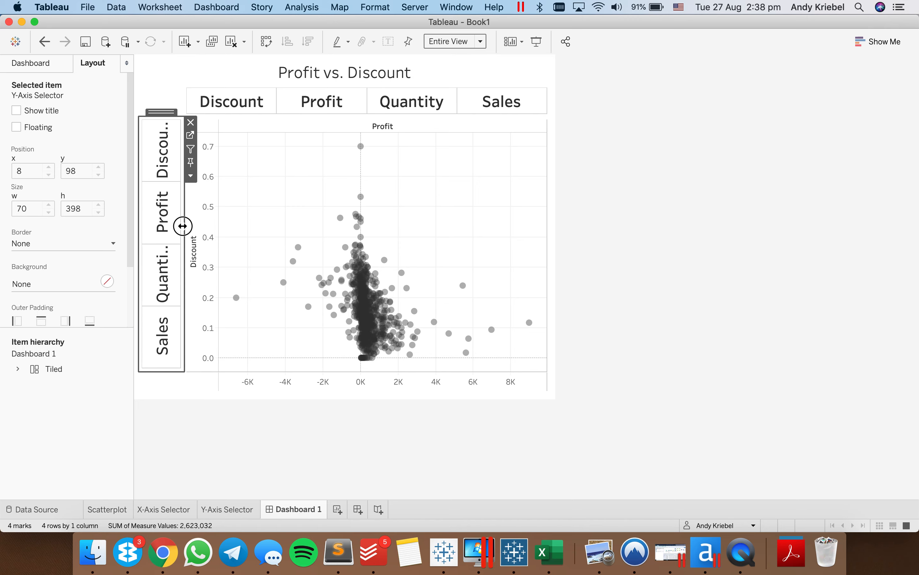
{"action": "left_click_drag", "start_coordinate": [182, 226], "coordinate": [178, 228]}
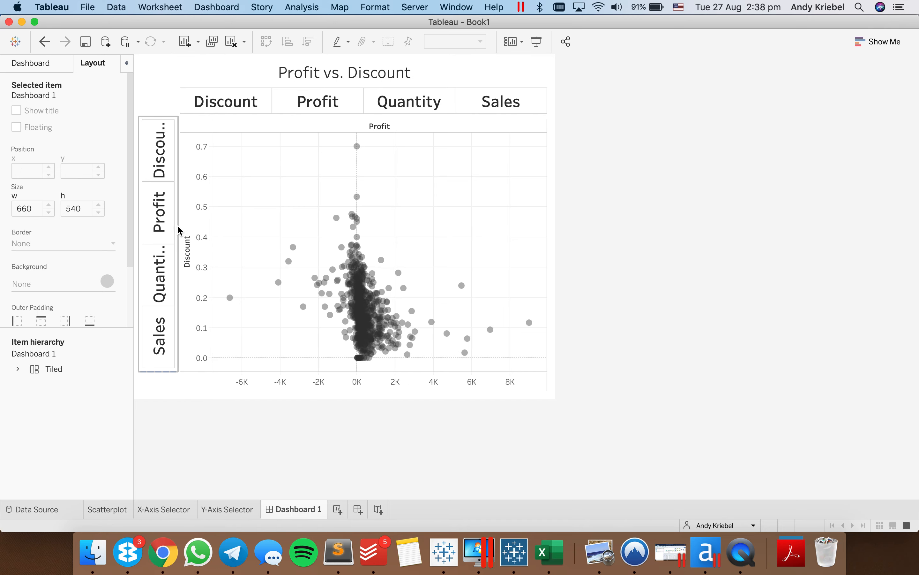
{"action": "left_click", "coordinate": [159, 215]}
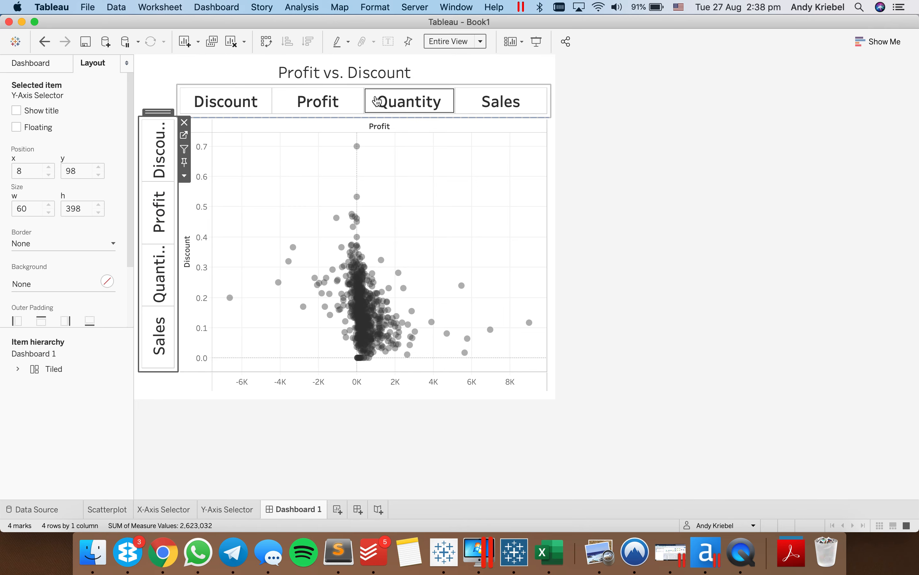
- Set the X-Axis Selector's height to 60 pixels and clear its Quantity selection
{"action": "left_click", "coordinate": [377, 101]}
{"action": "left_click", "coordinate": [377, 101]}
{"action": "left_click", "coordinate": [557, 144]}
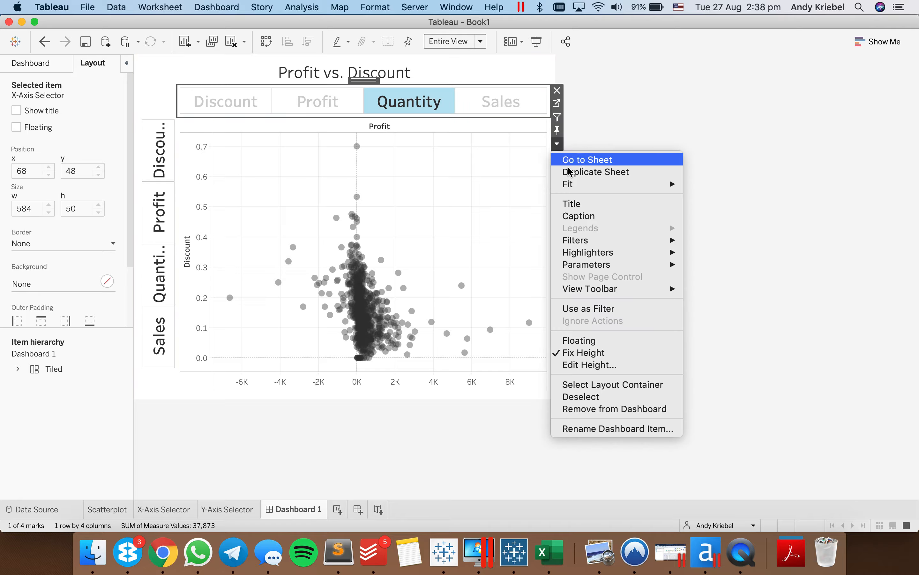
{"action": "left_click", "coordinate": [599, 365]}
{"action": "type", "text": "60"}
{"action": "key", "text": "Return"}
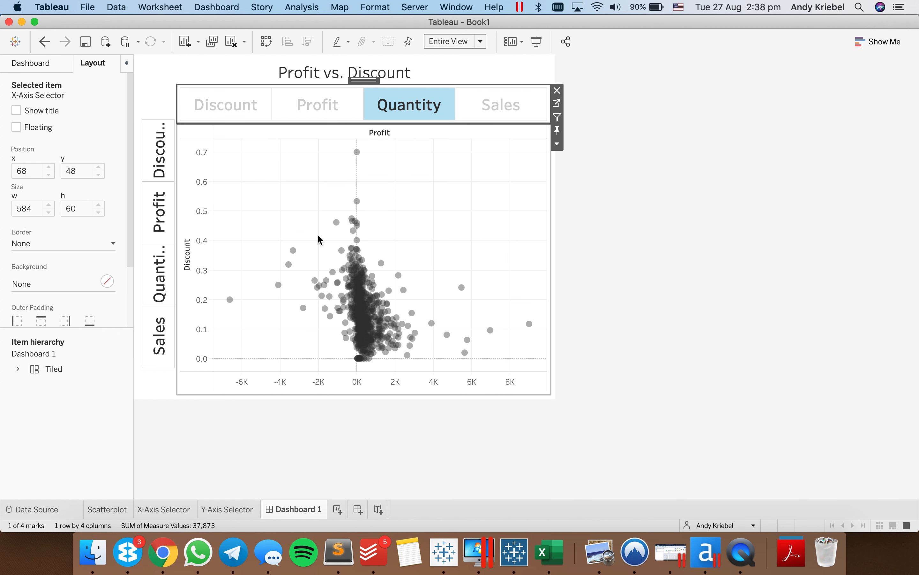
{"action": "left_click", "coordinate": [268, 176]}
{"action": "left_click", "coordinate": [400, 100]}
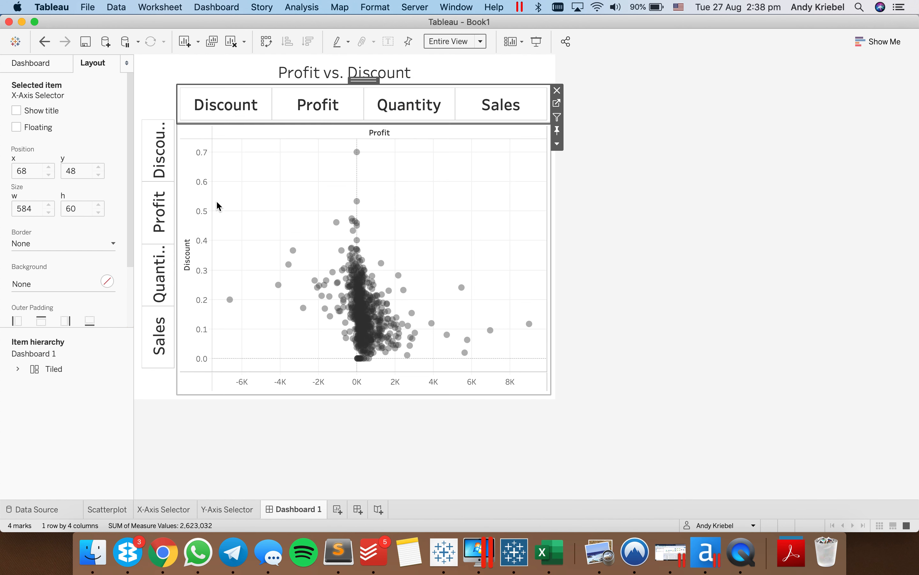
{"action": "left_click", "coordinate": [205, 209]}
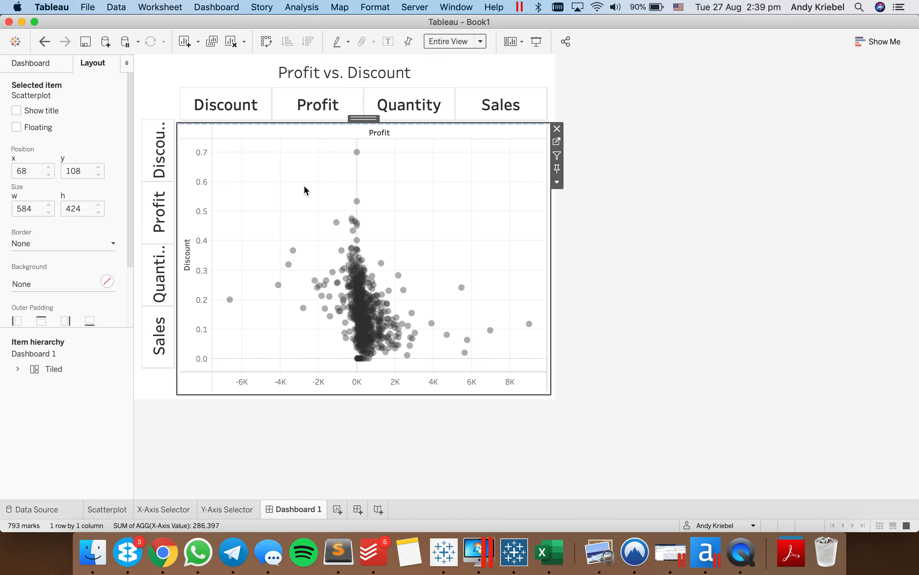
- Set the dashboard's fixed custom height to 700 px
{"action": "left_click", "coordinate": [43, 70]}
{"action": "left_click", "coordinate": [82, 130]}
{"action": "left_click", "coordinate": [89, 209]}
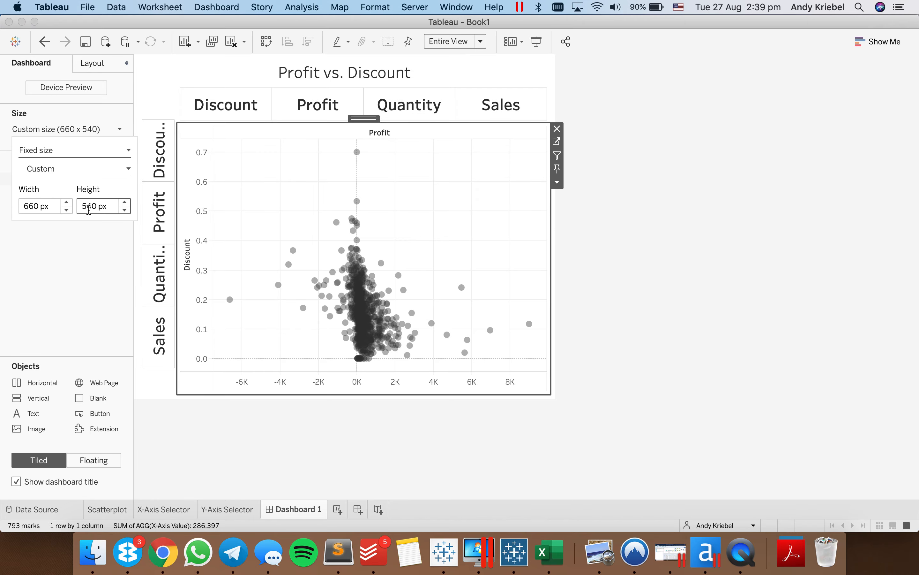
{"action": "double_click", "coordinate": [88, 209]}
{"action": "type", "text": "700"}
{"action": "key", "text": "Return"}
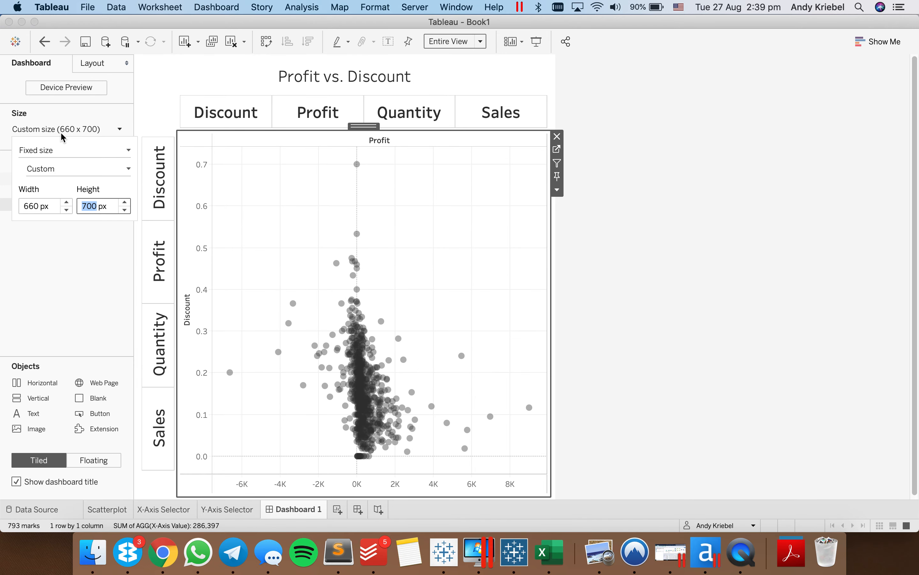
- Enlarge the blank above the Y-Axis Selector so the selector starts level with the top of the scatter plot's plotting area
{"action": "left_click", "coordinate": [91, 67]}
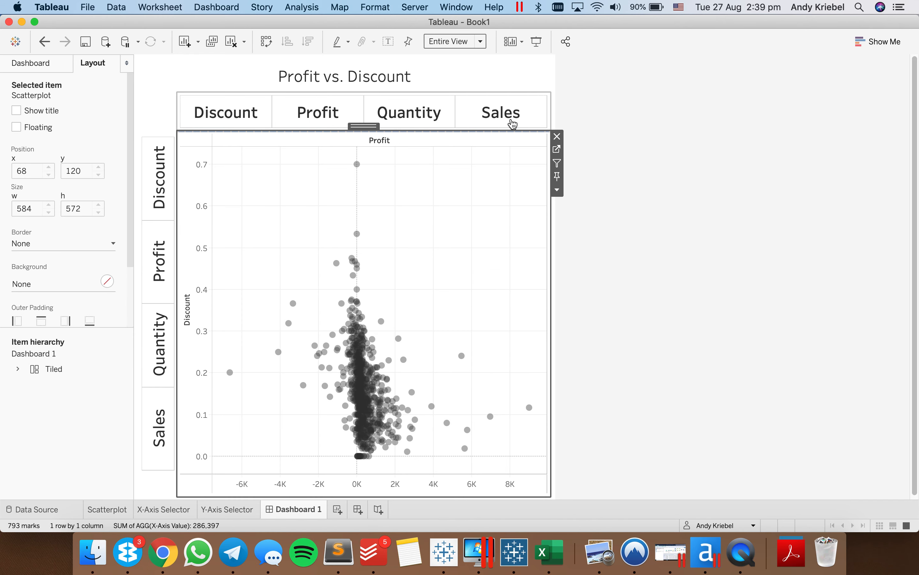
{"action": "left_click", "coordinate": [466, 76]}
{"action": "left_click", "coordinate": [693, 221]}
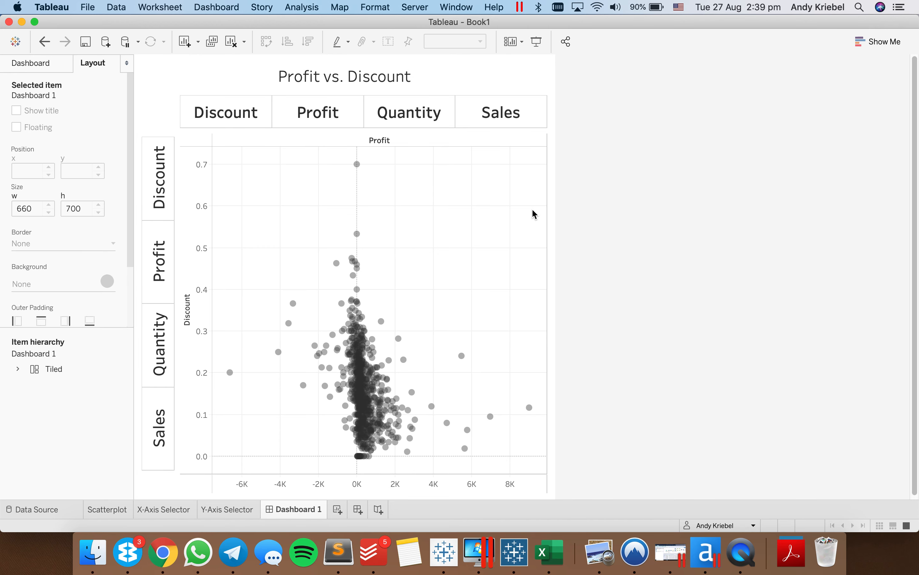
{"action": "left_click", "coordinate": [164, 127]}
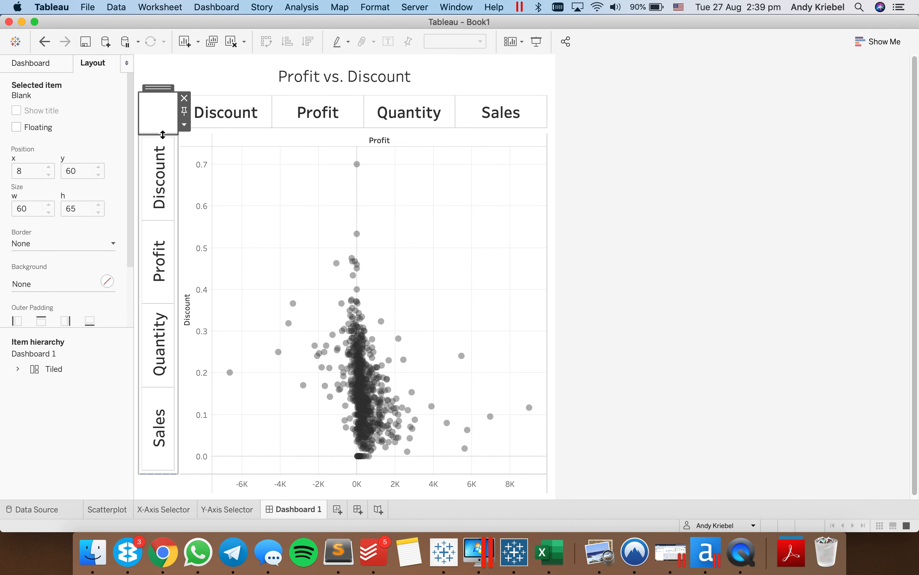
{"action": "left_click_drag", "start_coordinate": [164, 132], "coordinate": [164, 146]}
{"action": "left_click", "coordinate": [296, 198]}
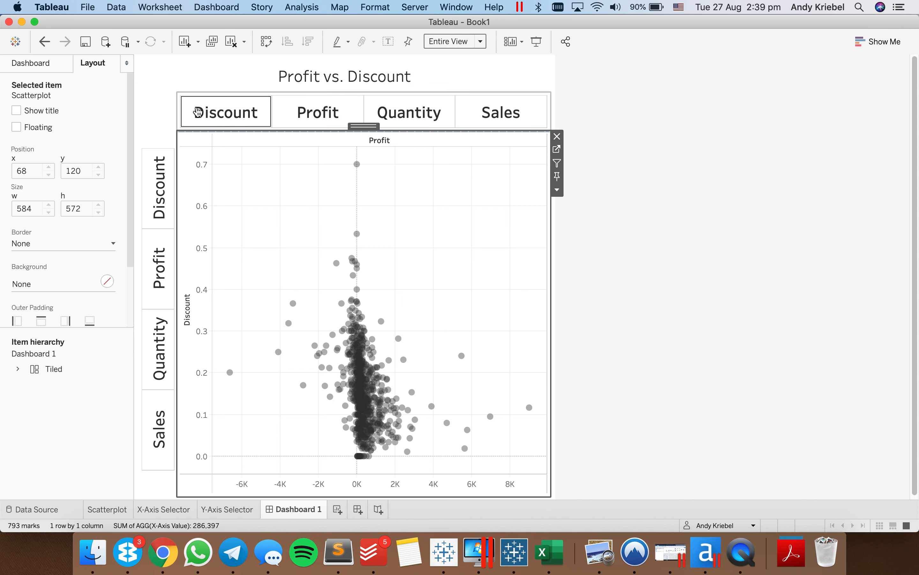
{"action": "left_click", "coordinate": [197, 112]}
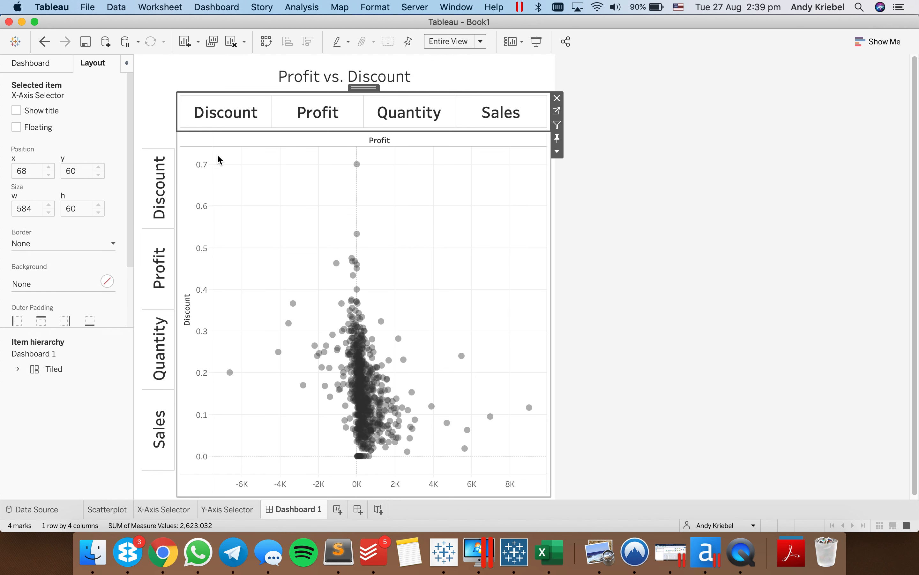
{"action": "left_click", "coordinate": [247, 175]}
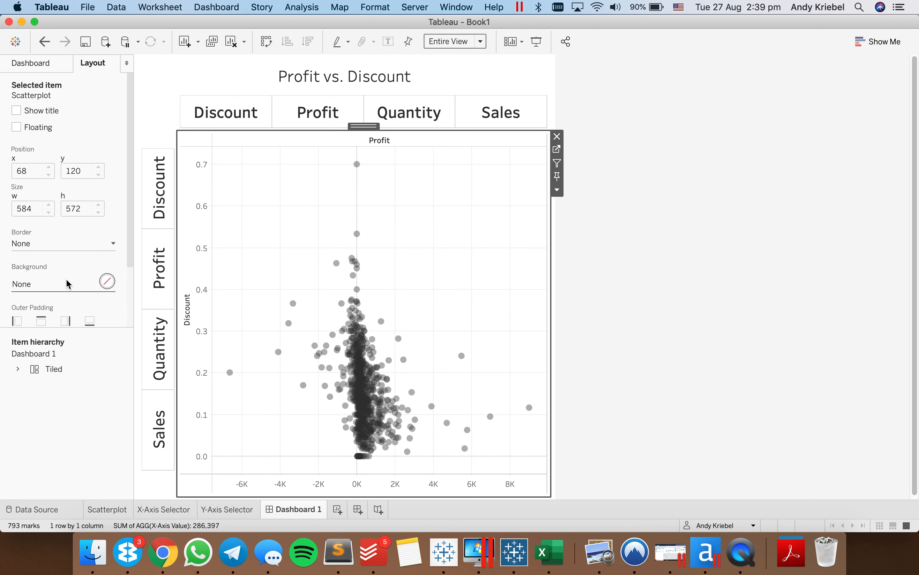
- Insert a horizontal container between the X-Axis Selector and the scatter plot, and place a blank inside it
{"action": "left_click", "coordinate": [26, 61]}
{"action": "left_click_drag", "start_coordinate": [45, 371], "coordinate": [256, 127]}
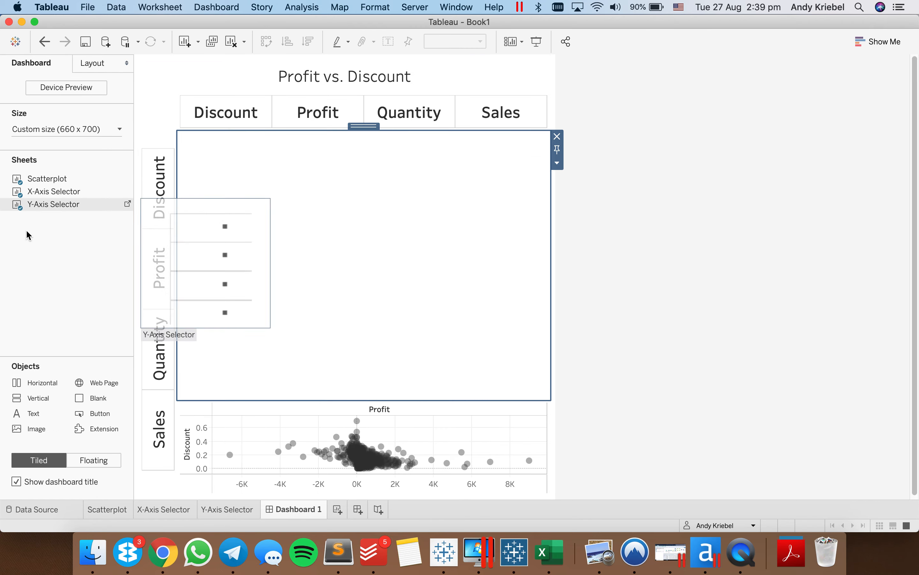
{"action": "mouse_move", "coordinate": [90, 383]}
{"action": "left_mouse_down"}
{"action": "mouse_move", "coordinate": [274, 273]}
{"action": "mouse_move", "coordinate": [280, 234]}
{"action": "left_mouse_up"}
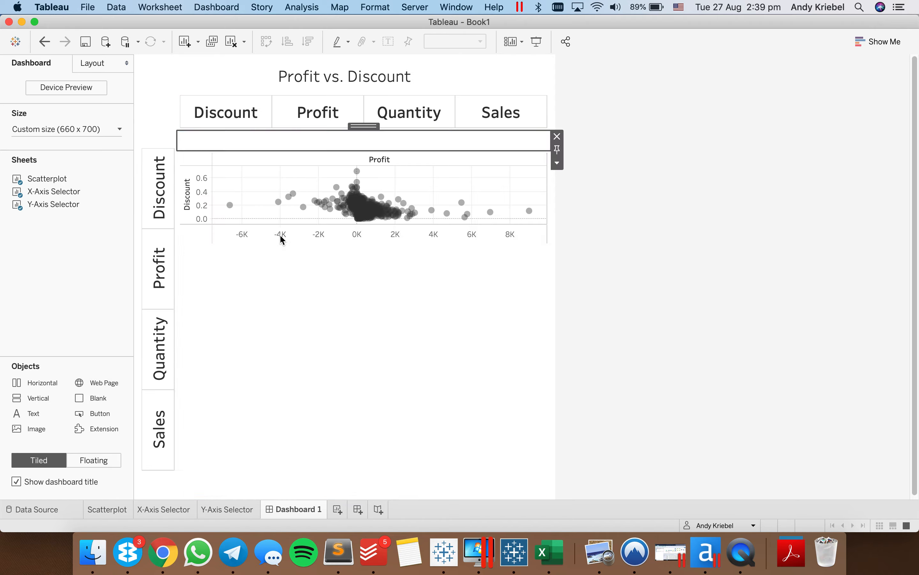
- Enlarge the new container and move the X-Axis Selector into it, to the right of the blank
{"action": "left_click", "coordinate": [346, 111]}
{"action": "left_click_drag", "start_coordinate": [364, 85], "coordinate": [409, 145]}
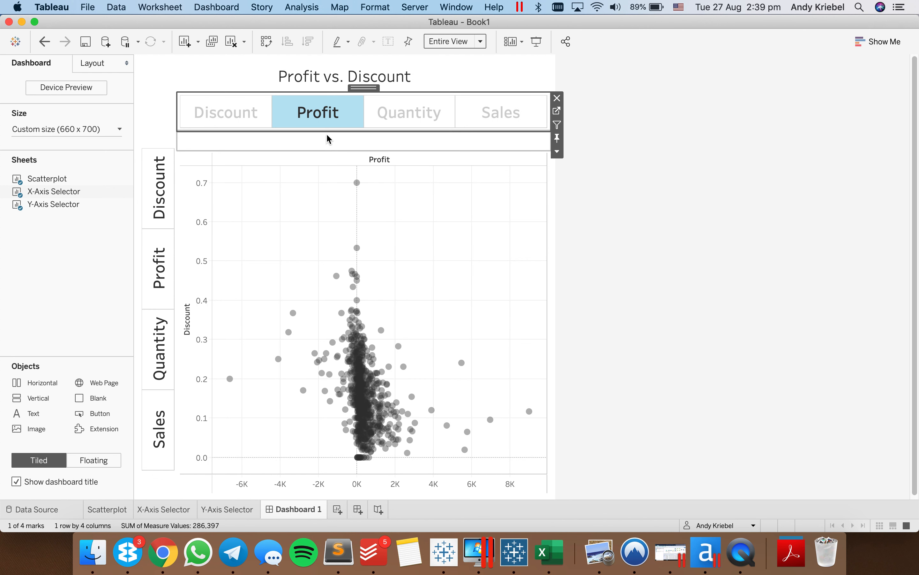
{"action": "left_click", "coordinate": [210, 143]}
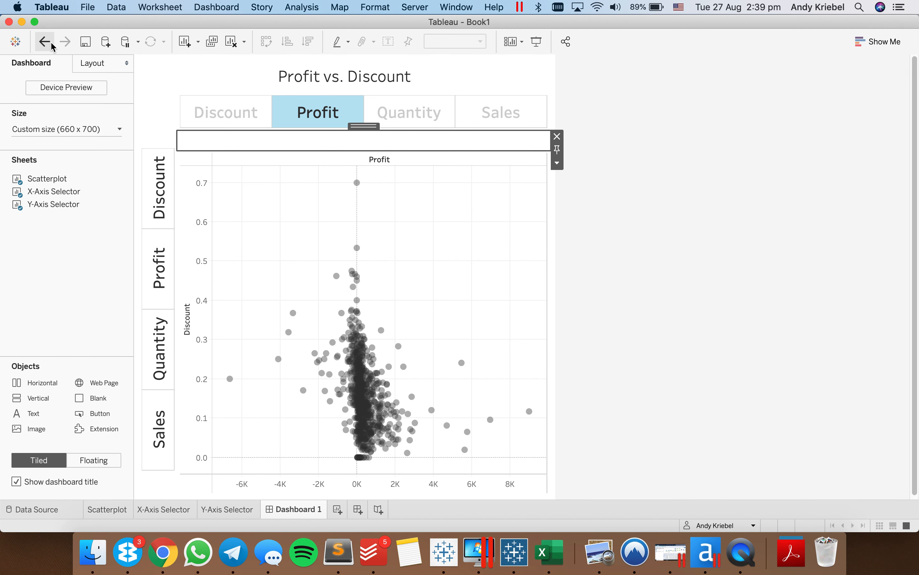
{"action": "left_click", "coordinate": [189, 113]}
{"action": "left_click_drag", "start_coordinate": [293, 150], "coordinate": [292, 185]}
{"action": "left_click", "coordinate": [333, 104]}
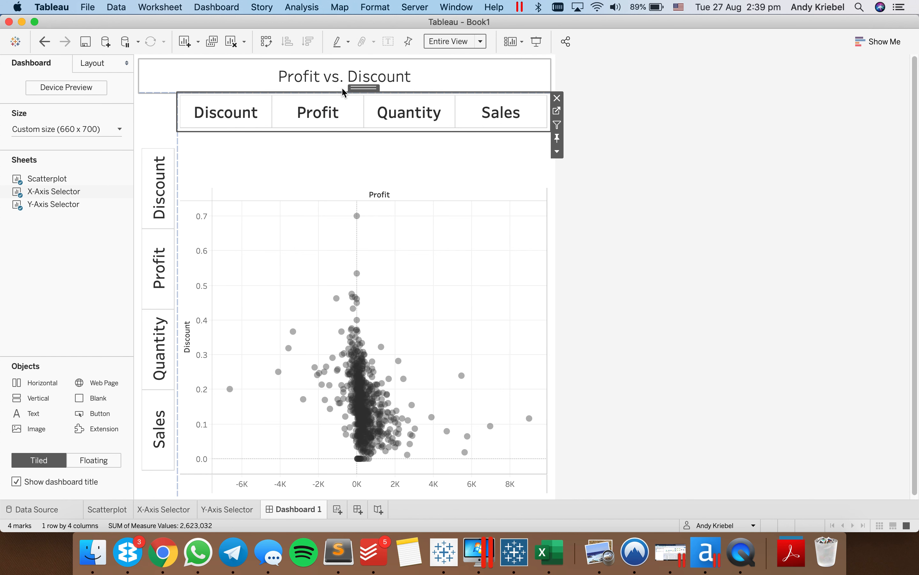
{"action": "left_click_drag", "start_coordinate": [363, 90], "coordinate": [509, 172]}
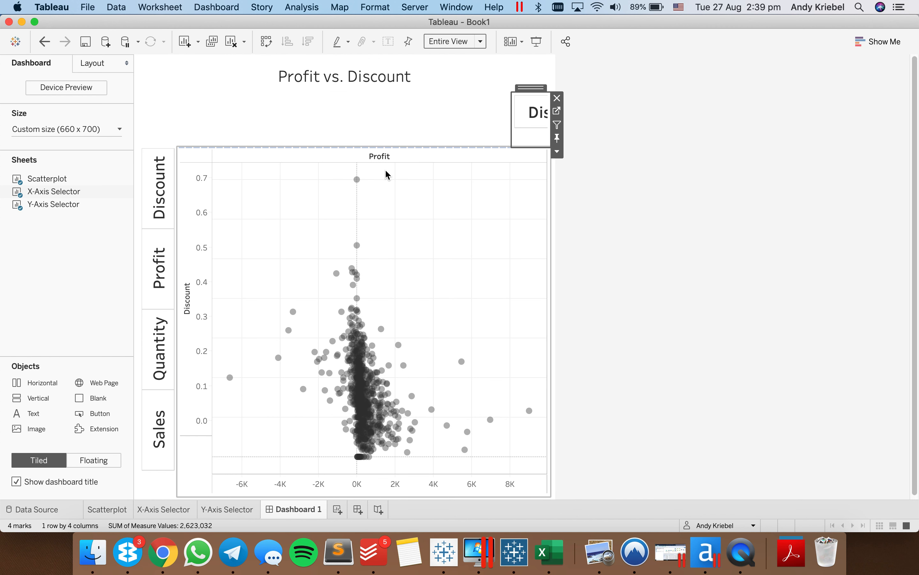
- Narrow the blank to end at the scatter plot's vertical axis, and unfix the X-Axis Selector's width so it fills the container
{"action": "left_click_drag", "start_coordinate": [509, 114], "coordinate": [212, 129]}
{"action": "left_click", "coordinate": [292, 130]}
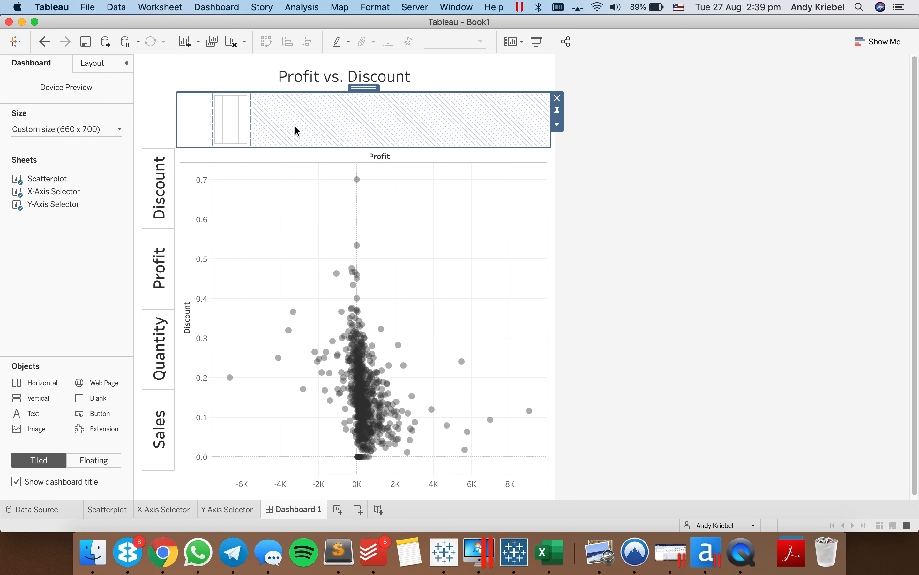
{"action": "left_click", "coordinate": [243, 118]}
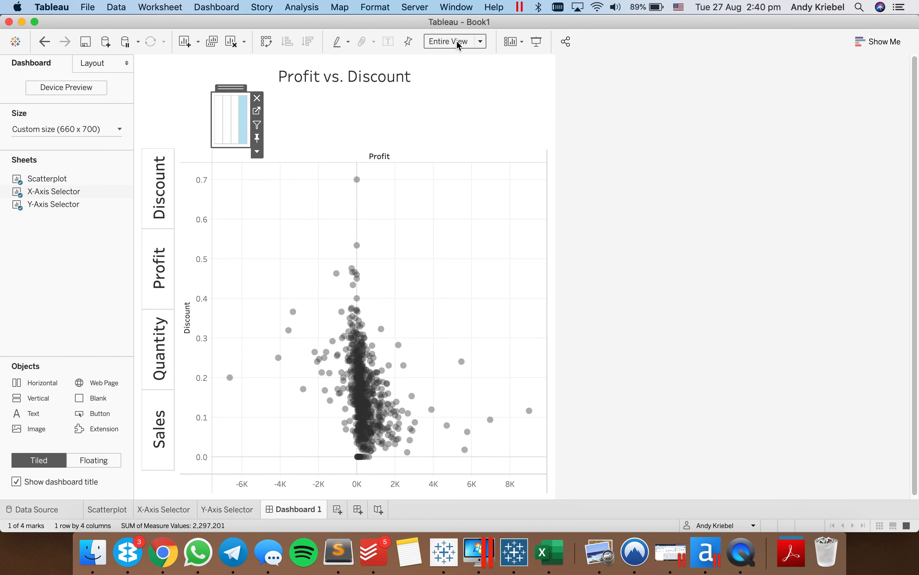
{"action": "left_click", "coordinate": [259, 140]}
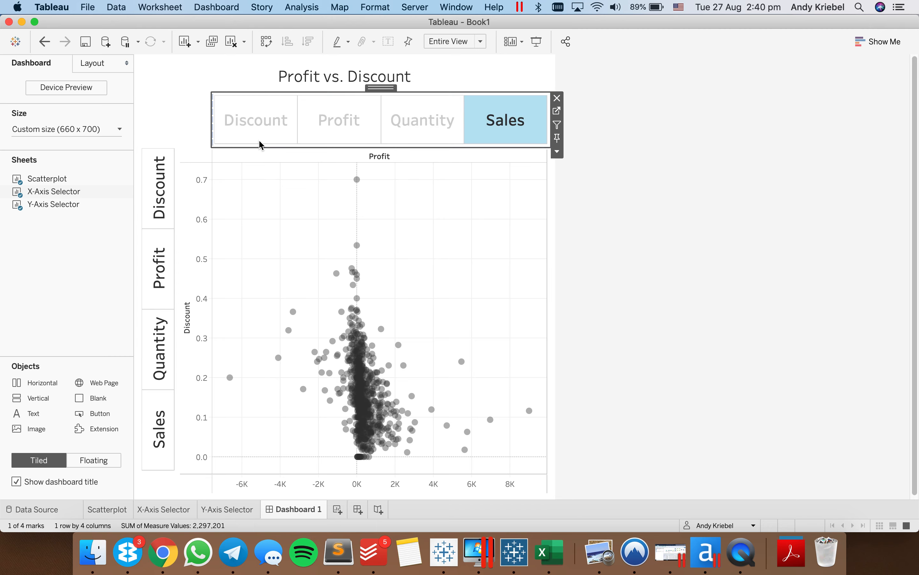
{"action": "left_click", "coordinate": [494, 126]}
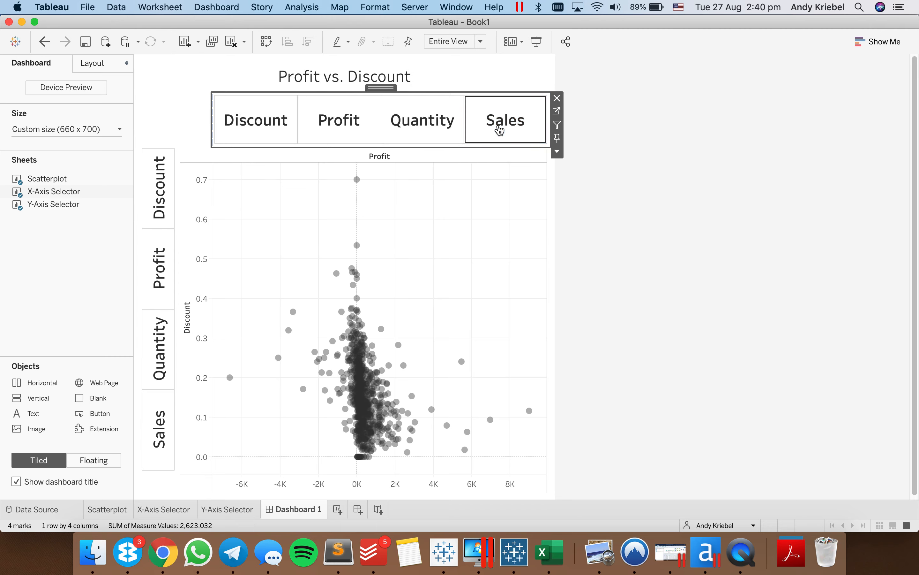
- Set the height of the container holding the X-Axis Selector to 50 pixels
{"action": "double_click", "coordinate": [380, 88]}
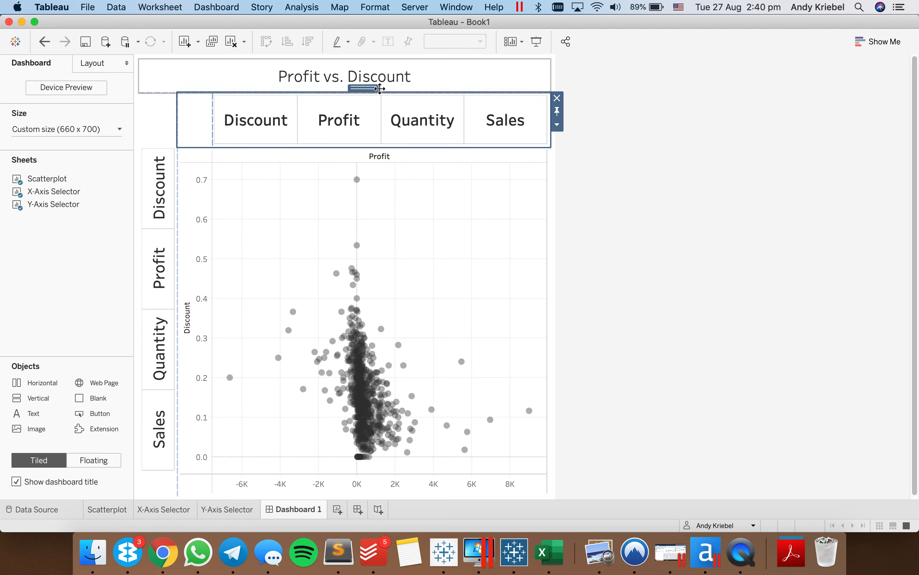
{"action": "left_click", "coordinate": [557, 125]}
{"action": "left_click", "coordinate": [579, 195]}
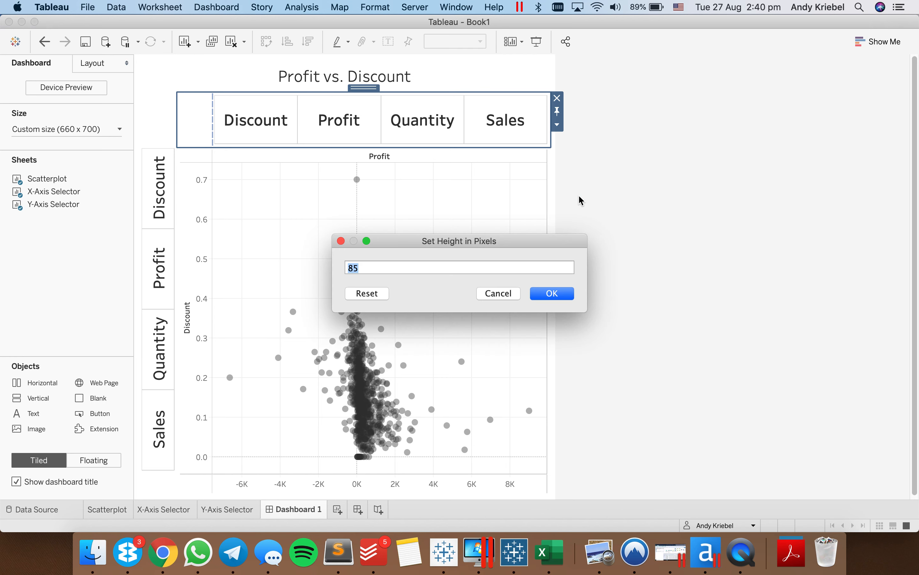
{"action": "type", "text": "50"}
{"action": "key", "text": "Return"}
{"action": "left_click", "coordinate": [755, 183]}
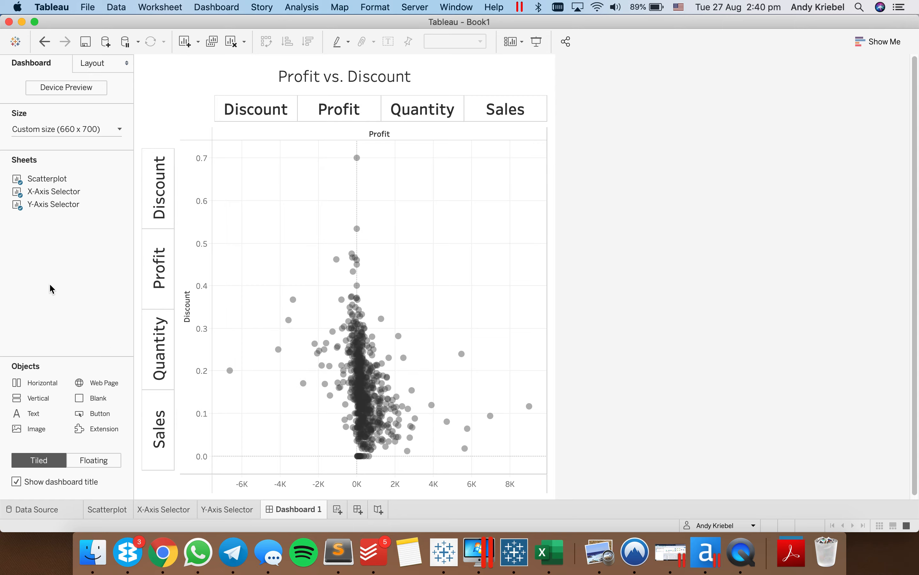
- Set the label font size on the X-Axis Selector sheet to 15
{"action": "left_click", "coordinate": [164, 508]}
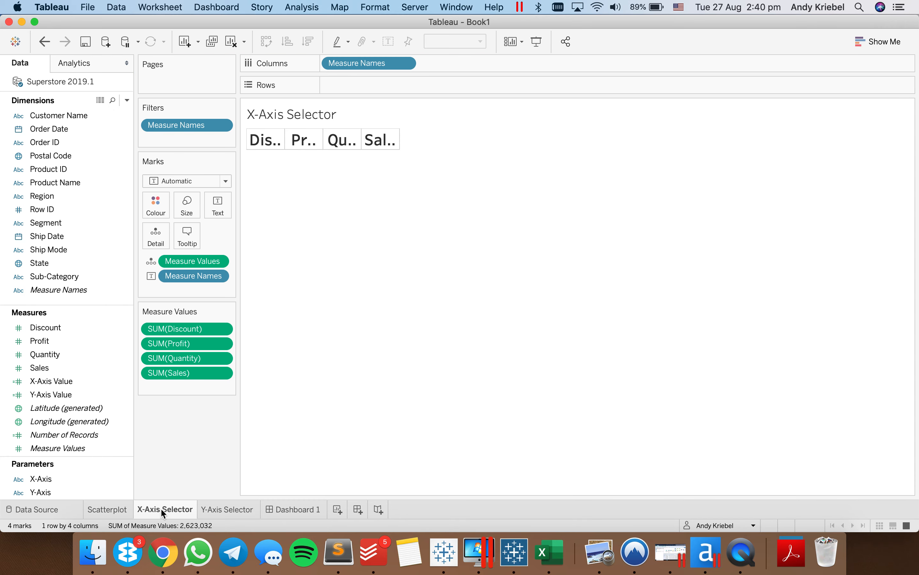
{"action": "left_click", "coordinate": [218, 210]}
{"action": "left_click", "coordinate": [332, 233]}
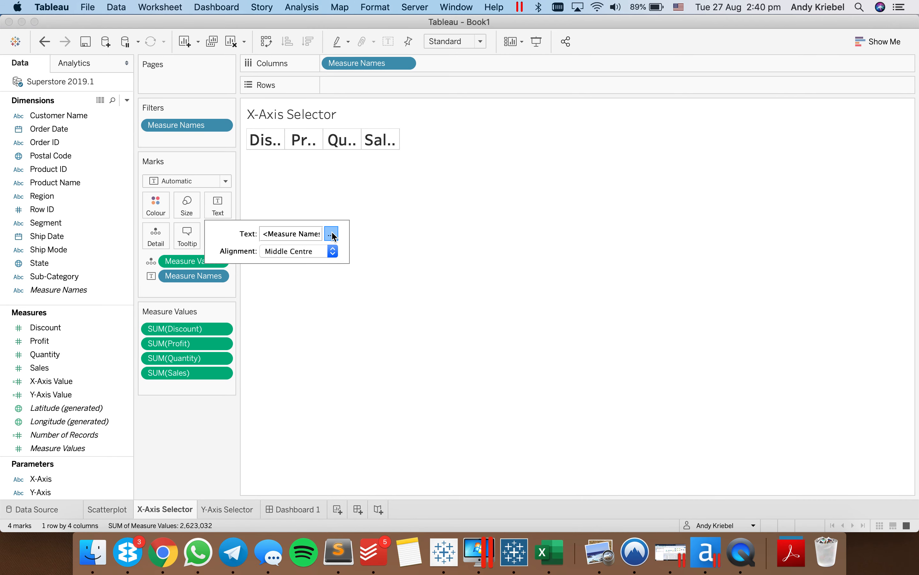
{"action": "left_click", "coordinate": [585, 203]}
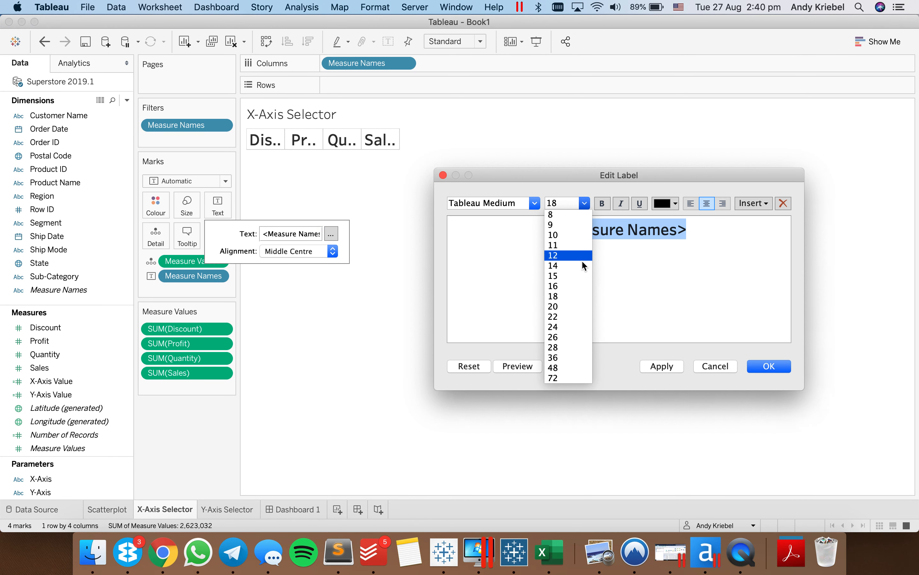
{"action": "left_click", "coordinate": [578, 281]}
{"action": "left_click", "coordinate": [768, 367]}
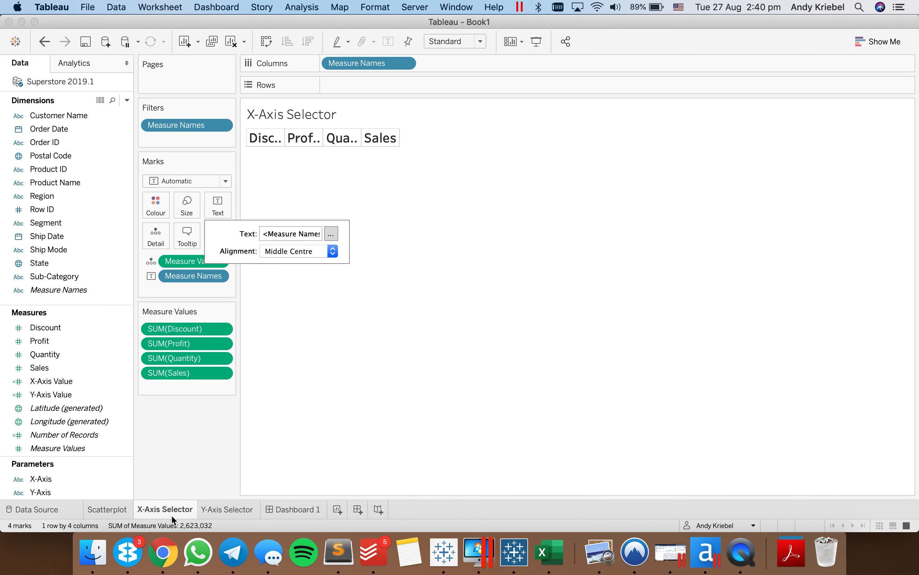
- Set the label font size on the Y-Axis Selector sheet to 15
{"action": "left_click", "coordinate": [228, 509]}
{"action": "left_click", "coordinate": [214, 206]}
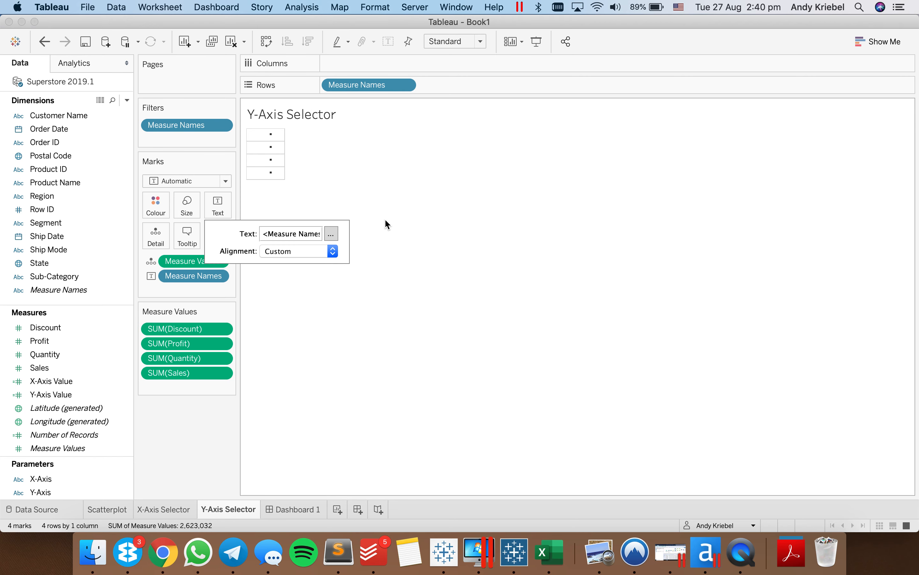
{"action": "left_click", "coordinate": [332, 234]}
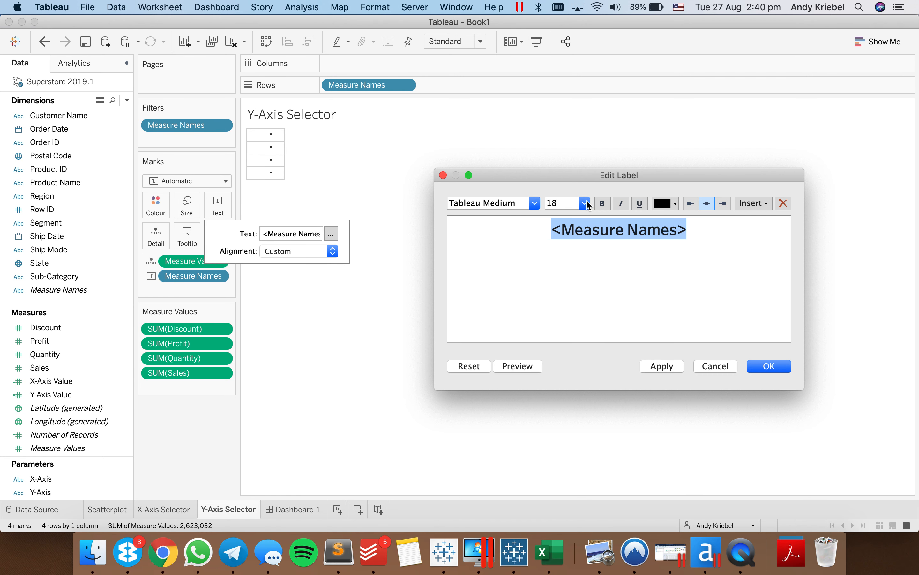
{"action": "left_click", "coordinate": [585, 203]}
{"action": "left_click", "coordinate": [566, 276]}
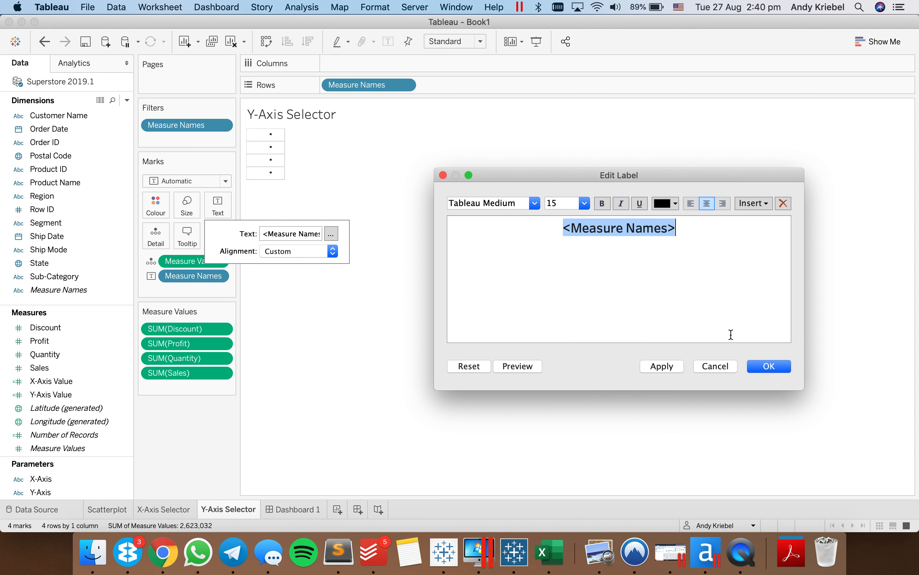
{"action": "left_click", "coordinate": [768, 366]}
- Back on Dashboard 1, stretch the Y-Axis Selector at both ends to line up with the scatter plot's plotting area
{"action": "left_click", "coordinate": [293, 509]}
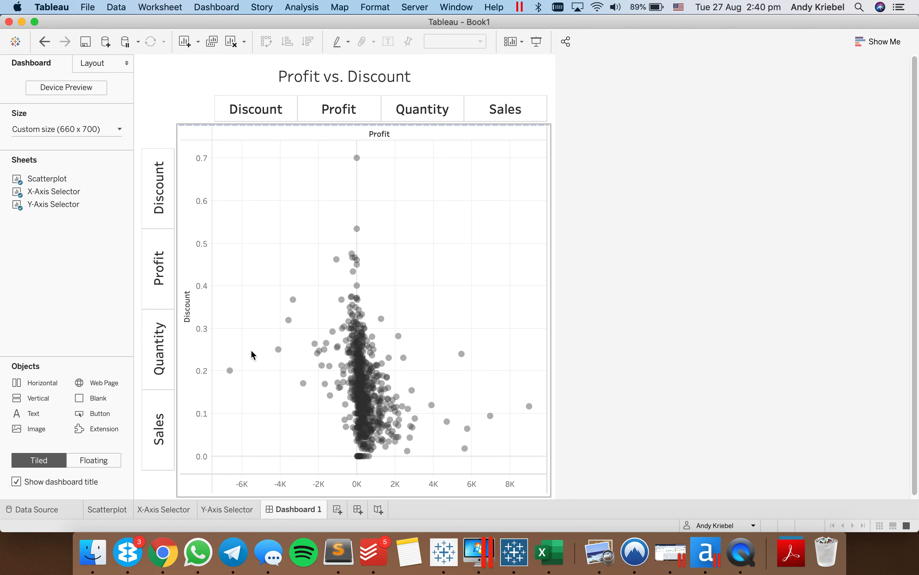
{"action": "left_click_drag", "start_coordinate": [162, 475], "coordinate": [162, 478]}
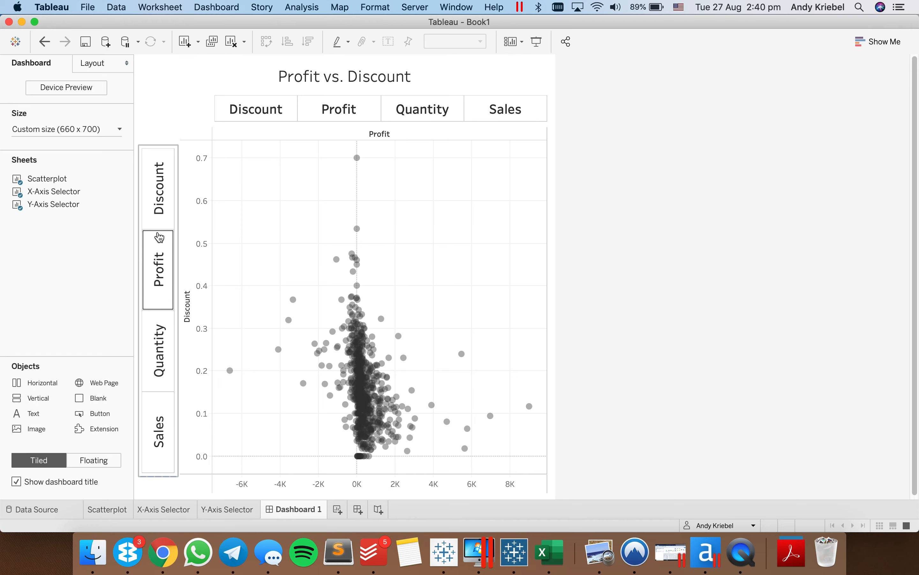
{"action": "left_click_drag", "start_coordinate": [159, 145], "coordinate": [158, 135]}
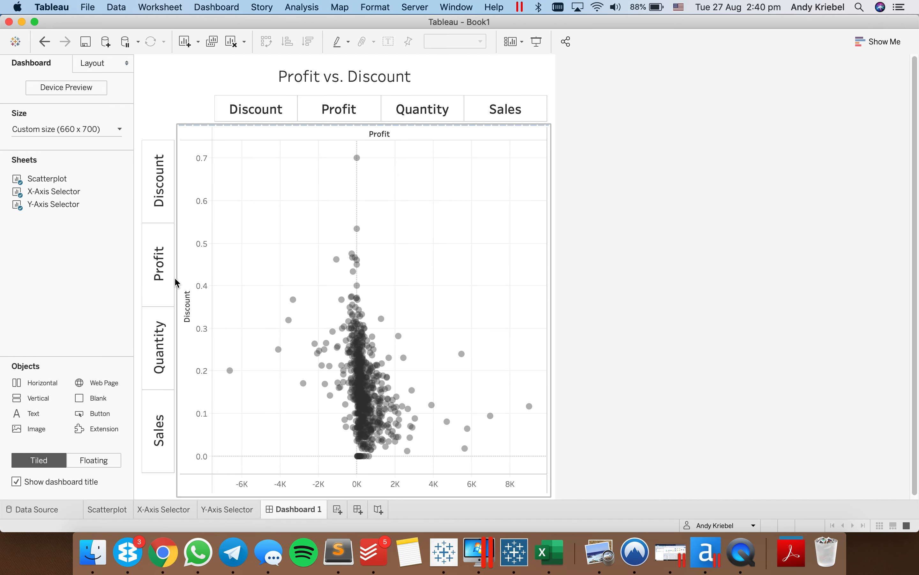
- Add a change-parameter dashboard action named "Update X-Axis" that runs on hover with only the X-Axis Selector as source sheet
{"action": "left_click", "coordinate": [238, 294]}
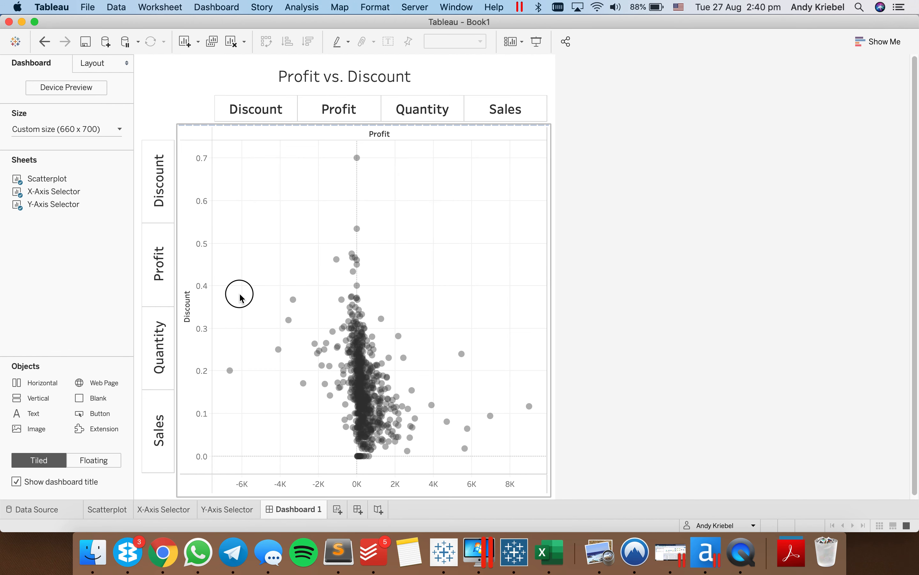
{"action": "left_click", "coordinate": [207, 6]}
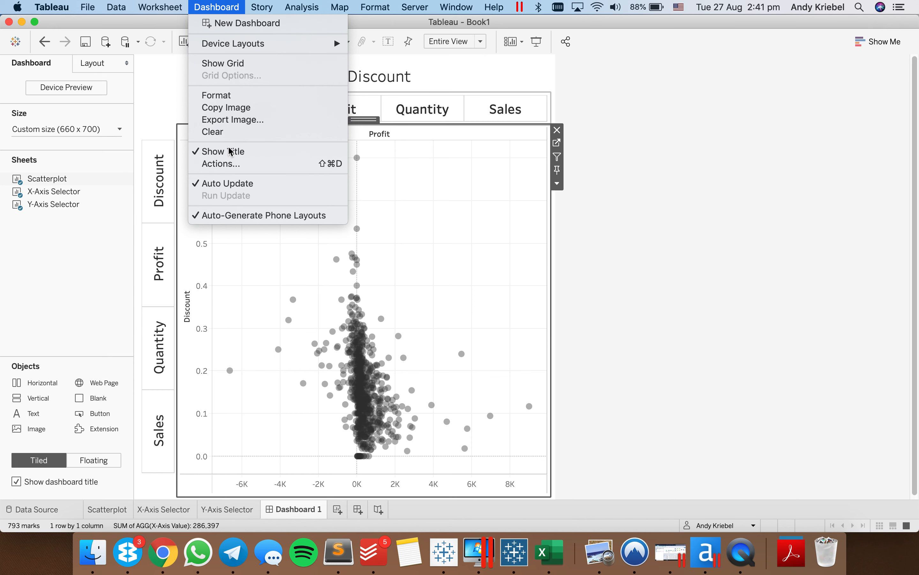
{"action": "left_click", "coordinate": [227, 163]}
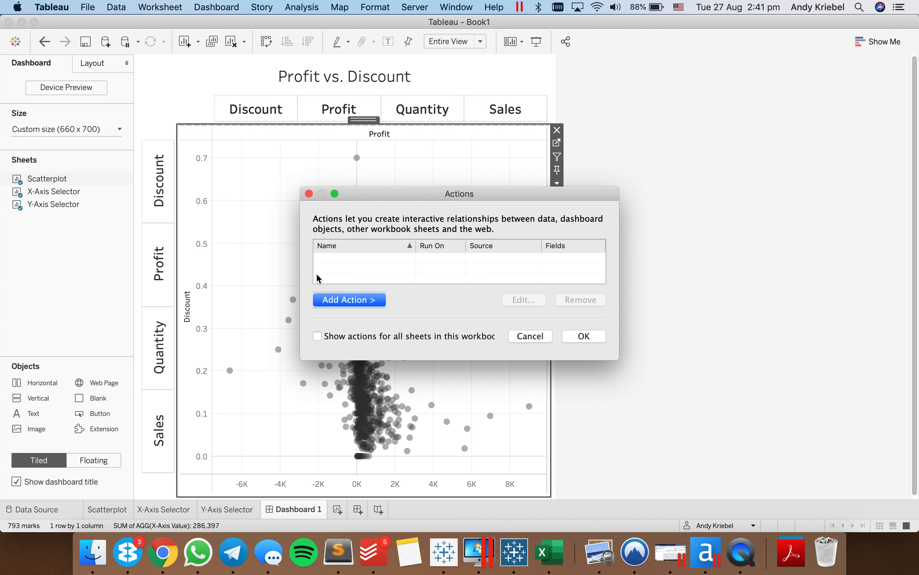
{"action": "left_click", "coordinate": [371, 302]}
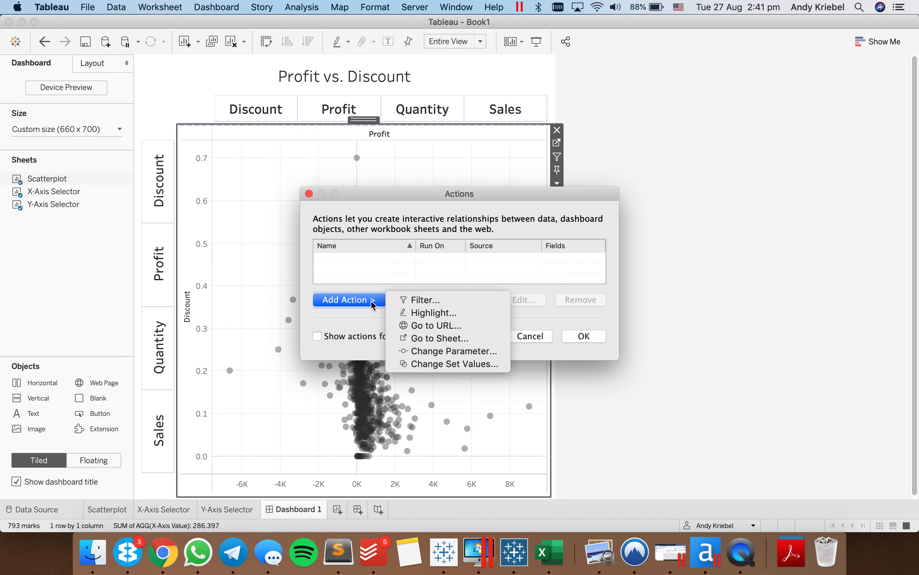
{"action": "left_click", "coordinate": [427, 355]}
{"action": "type", "text": "Update X-Axis"}
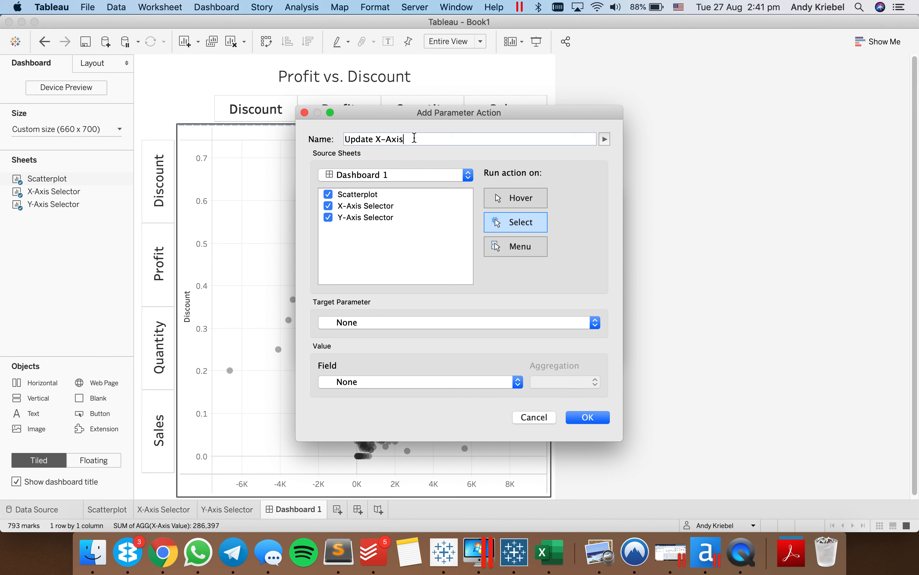
{"action": "left_click", "coordinate": [329, 218]}
{"action": "left_click", "coordinate": [497, 205]}
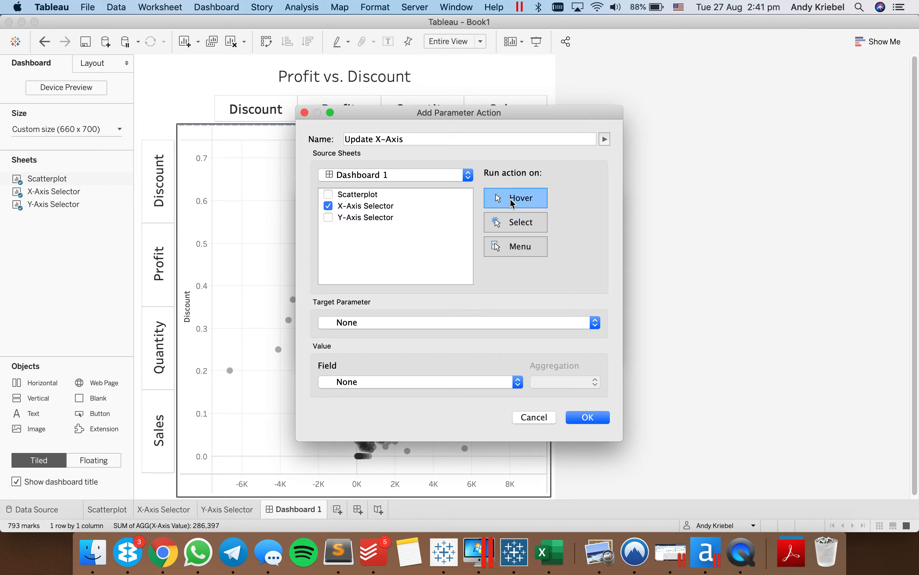
- Target the X-Axis parameter with the Measure Names (Superstore 2019.1) field as its value, and accept the action
{"action": "left_click", "coordinate": [382, 325]}
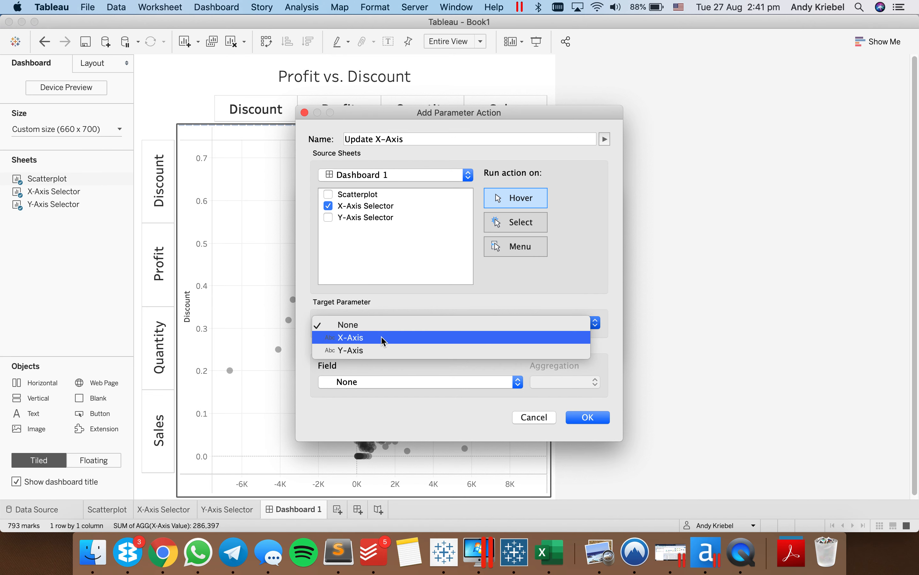
{"action": "left_click", "coordinate": [382, 337]}
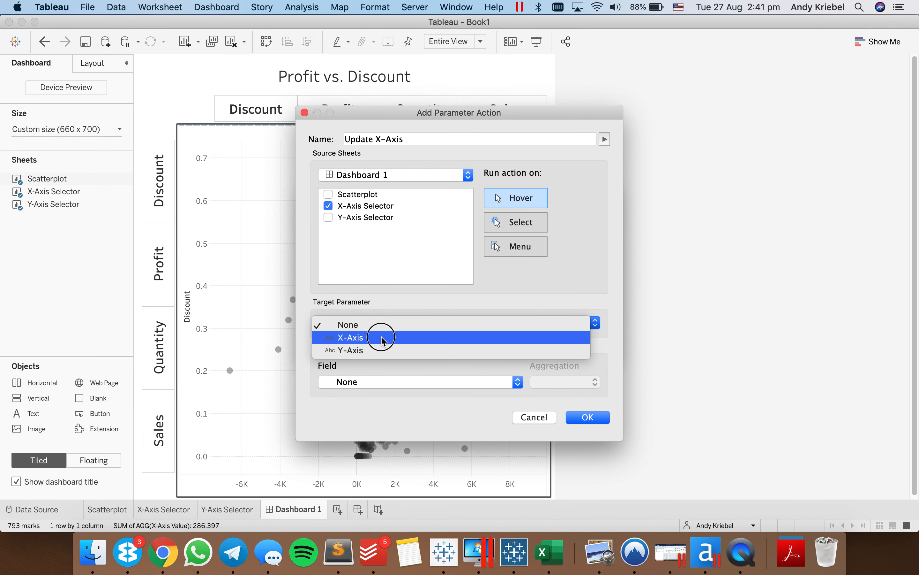
{"action": "left_click", "coordinate": [375, 391]}
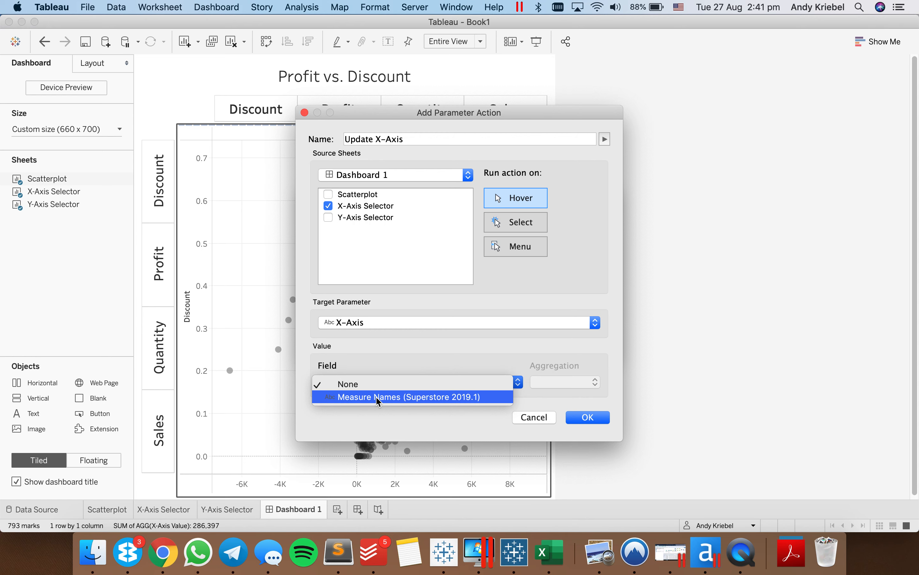
{"action": "left_click", "coordinate": [377, 397]}
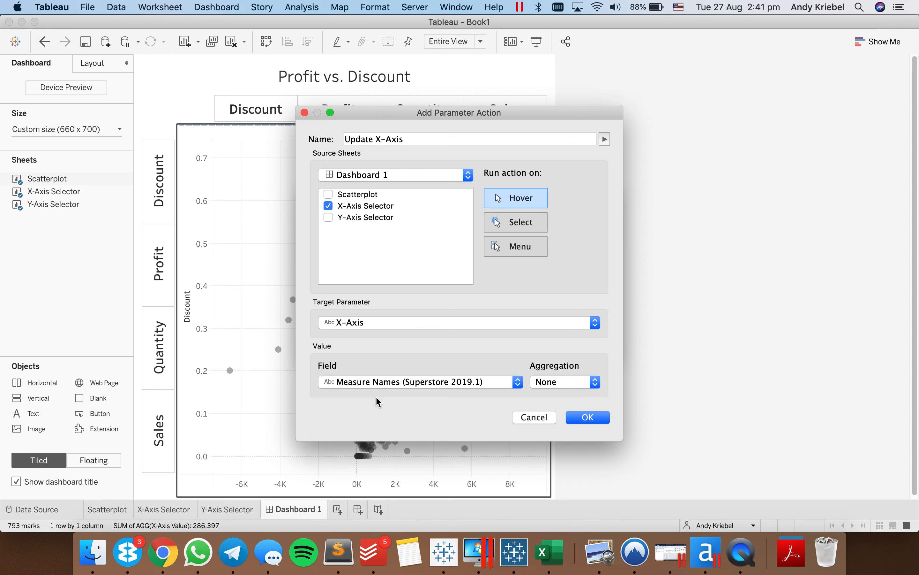
{"action": "left_click", "coordinate": [588, 418]}
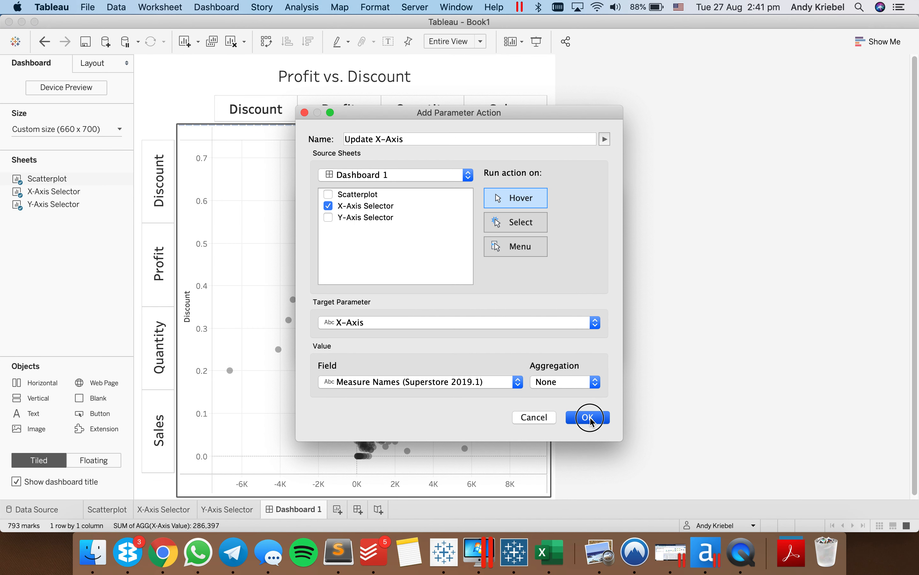
{"action": "left_click", "coordinate": [585, 338]}
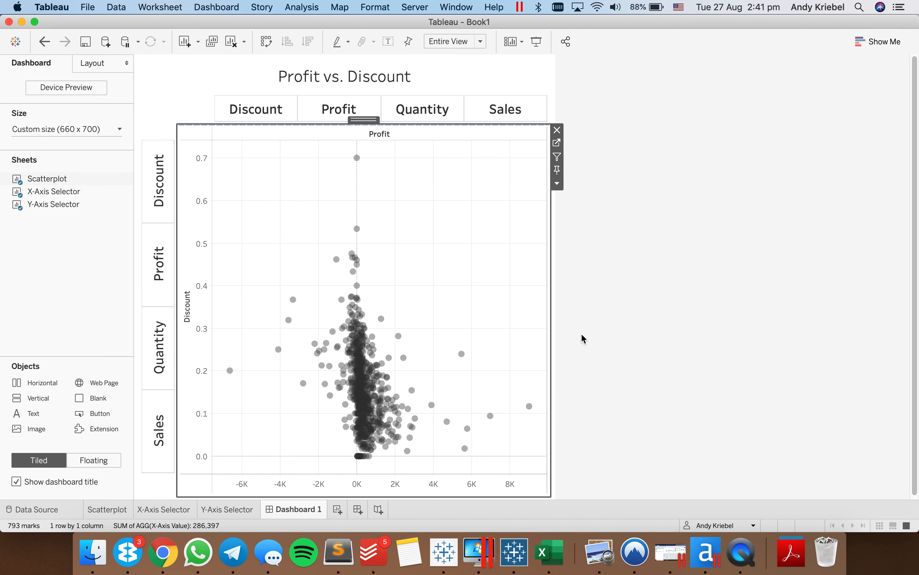
- View the X-Axis Selector sheet, return to Dashboard 1 and test the selector by running through Discount, Profit, Quantity and Sales
{"action": "left_click", "coordinate": [158, 509]}
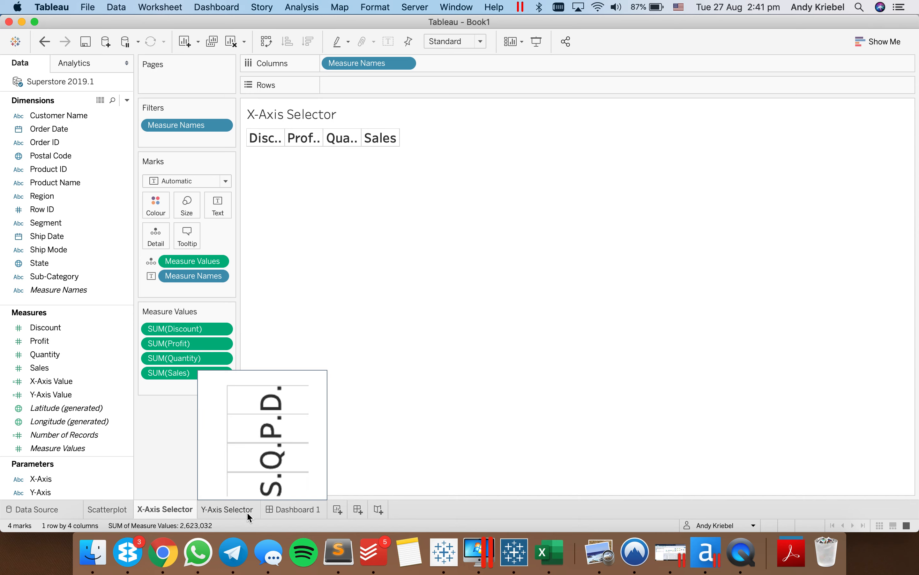
{"action": "left_click", "coordinate": [298, 512]}
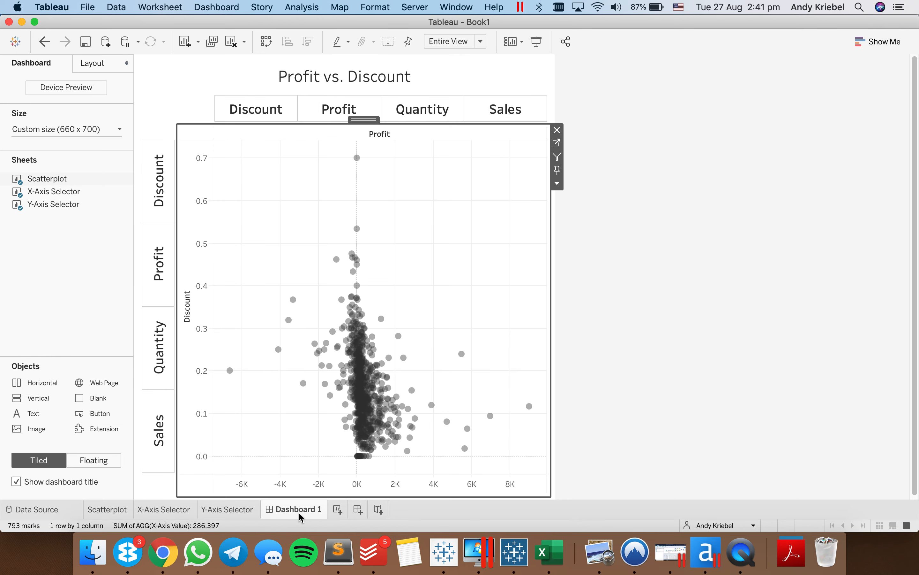
{"action": "left_click", "coordinate": [270, 109]}
{"action": "left_click", "coordinate": [346, 109]}
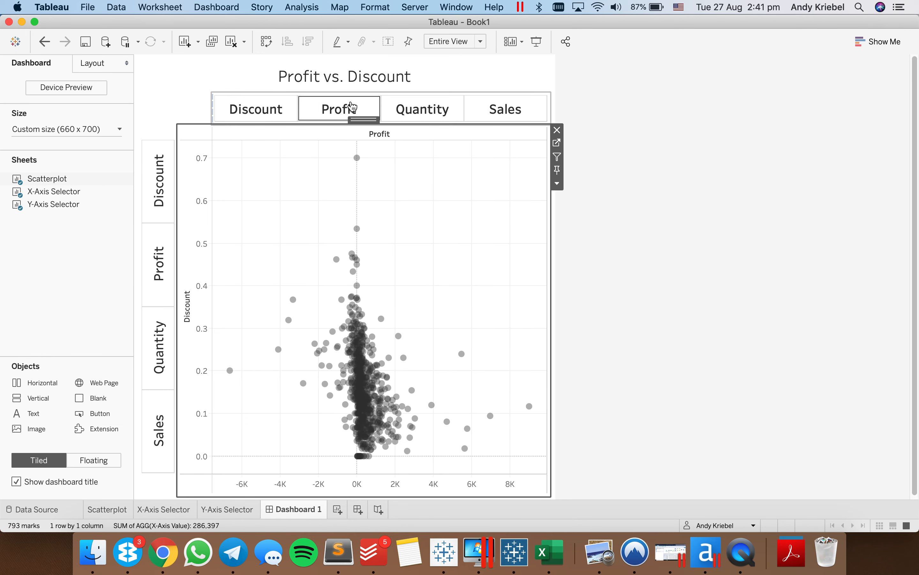
{"action": "left_click", "coordinate": [417, 108]}
{"action": "left_click", "coordinate": [511, 109]}
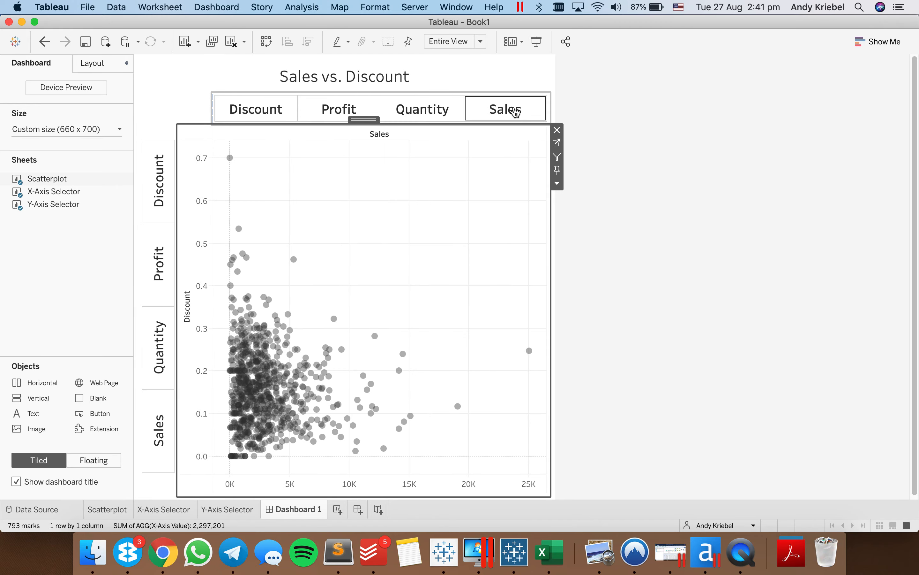
- Open the list of actions for Dashboard 1
{"action": "left_click", "coordinate": [220, 7]}
{"action": "left_click", "coordinate": [228, 164]}
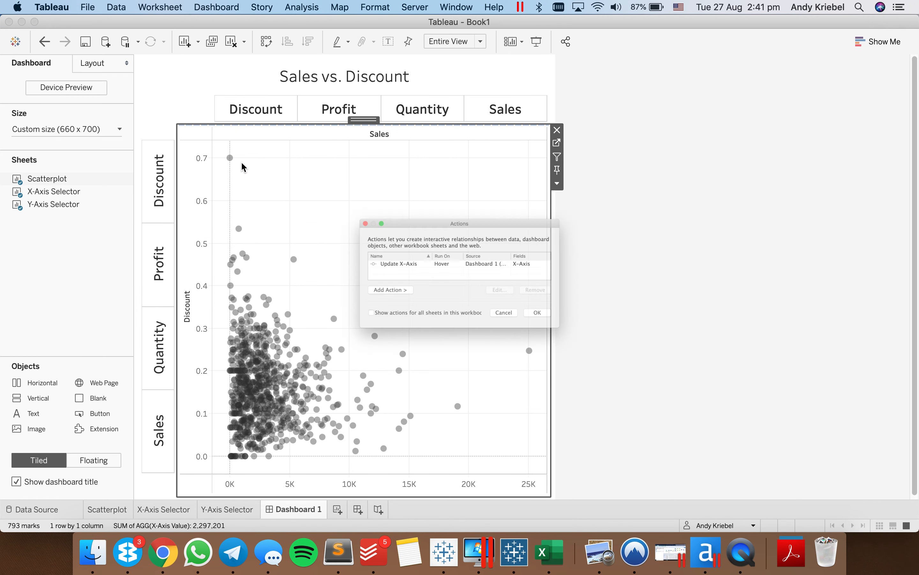
{"action": "left_click", "coordinate": [364, 306]}
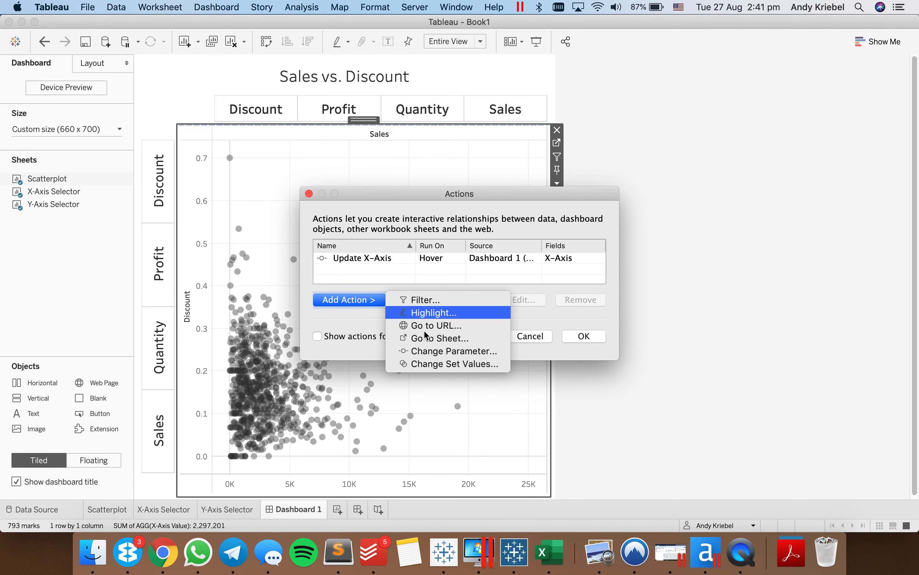
{"action": "left_click", "coordinate": [430, 362]}
{"action": "type", "text": "Upd"}
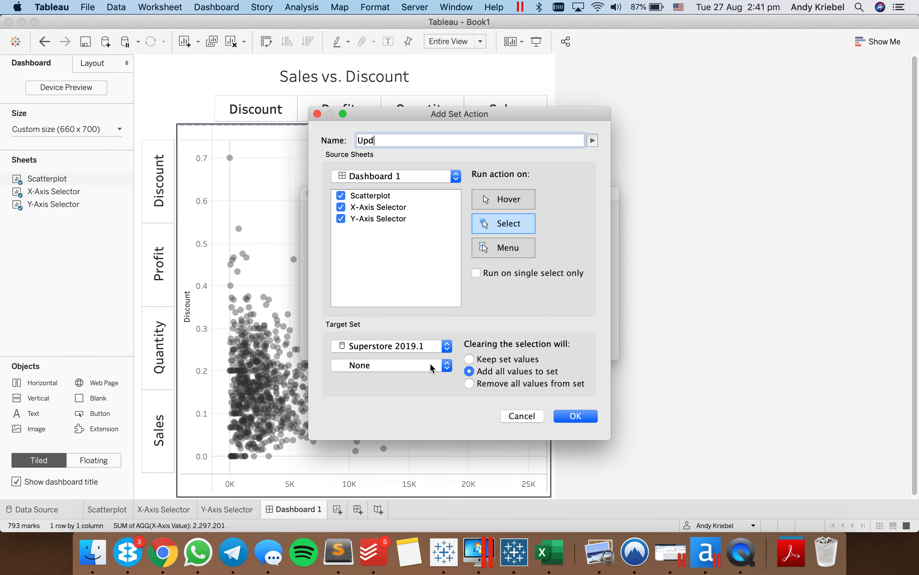
{"action": "type", "text": "ate Y-Axis"}
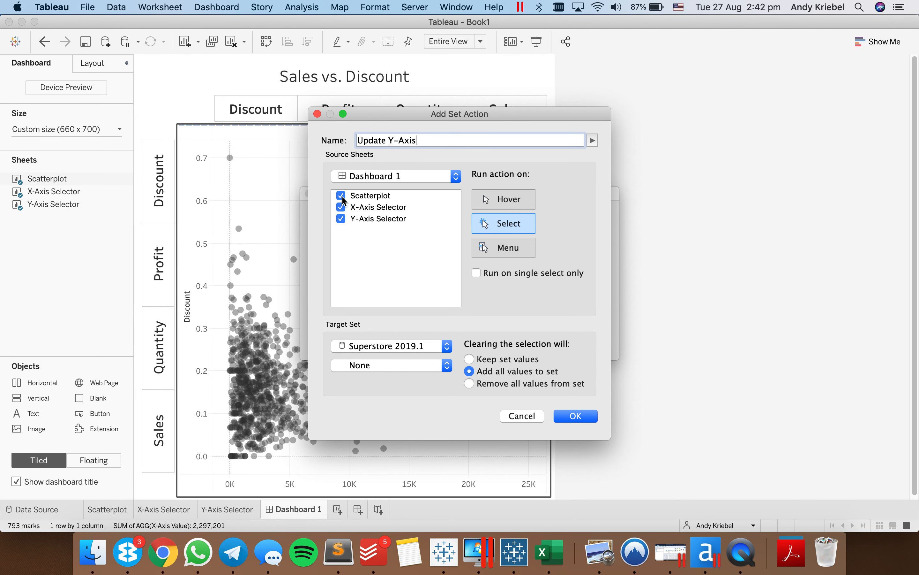
{"action": "left_click", "coordinate": [341, 196]}
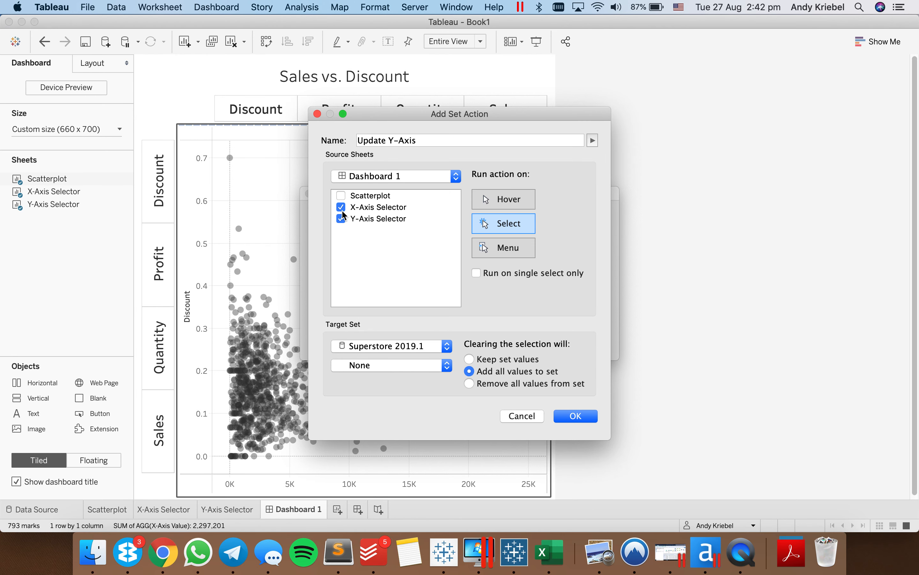
{"action": "left_click", "coordinate": [342, 207]}
{"action": "left_click", "coordinate": [507, 205]}
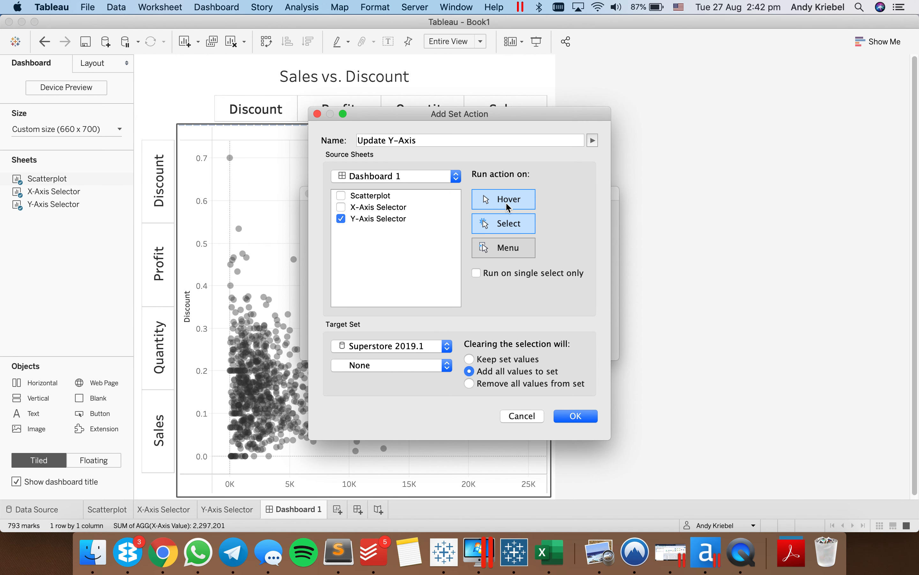
{"action": "left_click", "coordinate": [531, 416]}
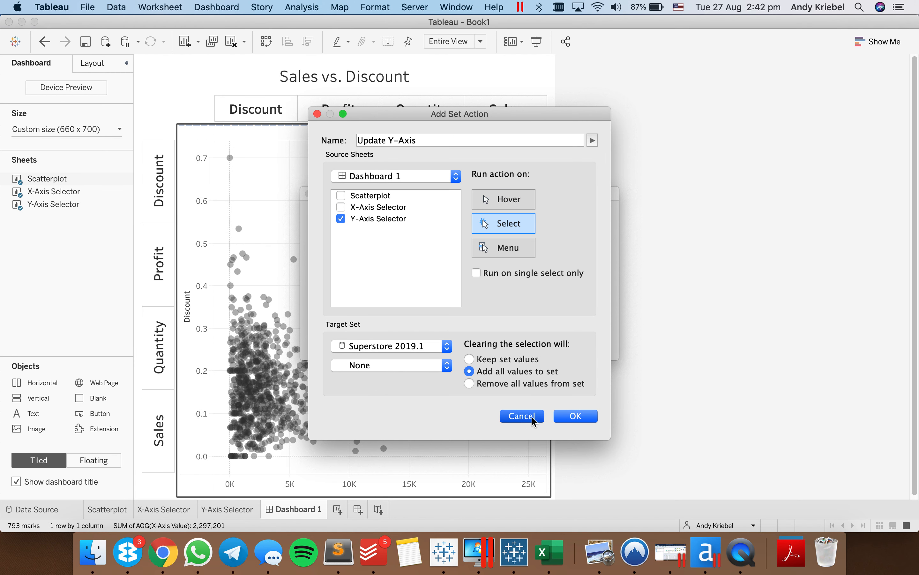
- Add a change-parameter action named "Update Y-Axis" that runs on hover with only the Y-Axis Selector as source sheet
{"action": "left_click", "coordinate": [378, 300]}
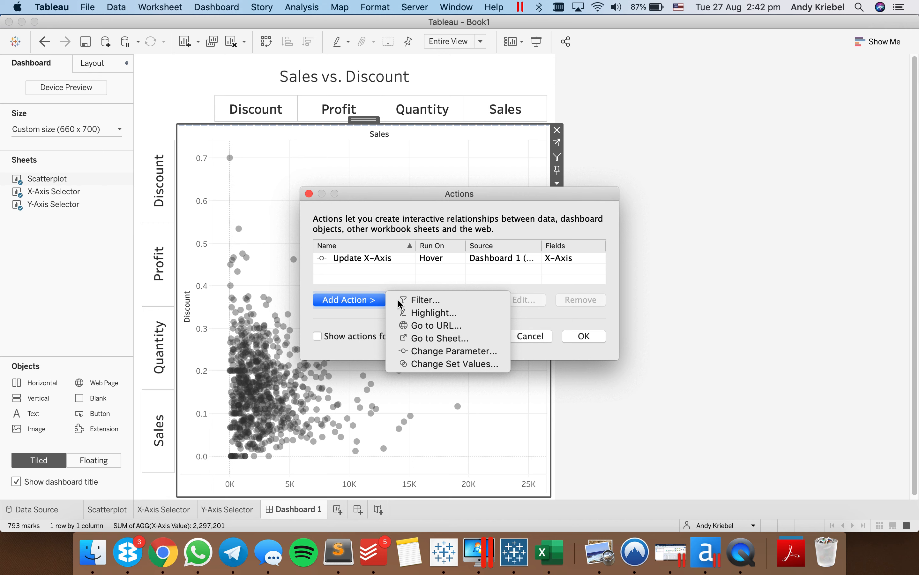
{"action": "left_click", "coordinate": [450, 351]}
{"action": "type", "text": "U"}
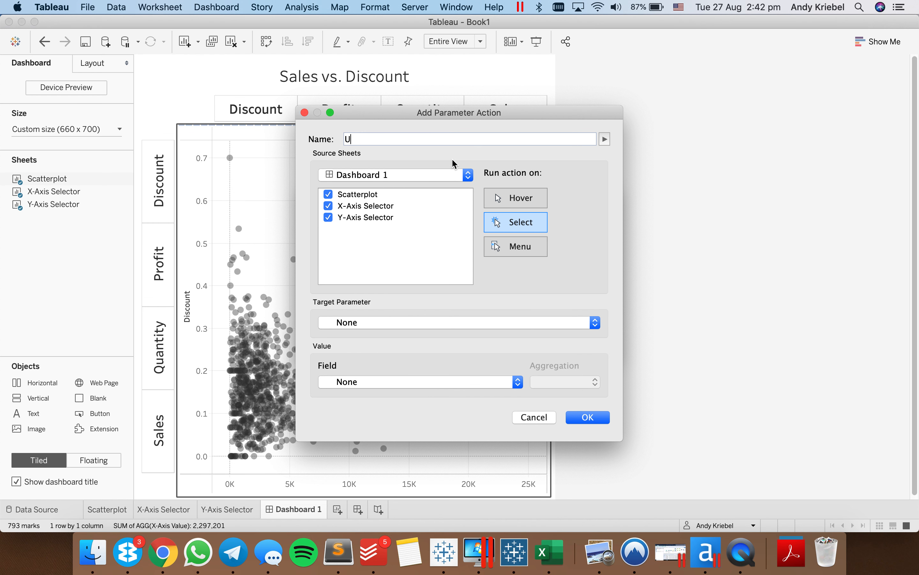
{"action": "type", "text": "pdate Y-Axis"}
{"action": "left_click", "coordinate": [329, 194]}
{"action": "left_click", "coordinate": [329, 205]}
{"action": "left_click", "coordinate": [509, 198]}
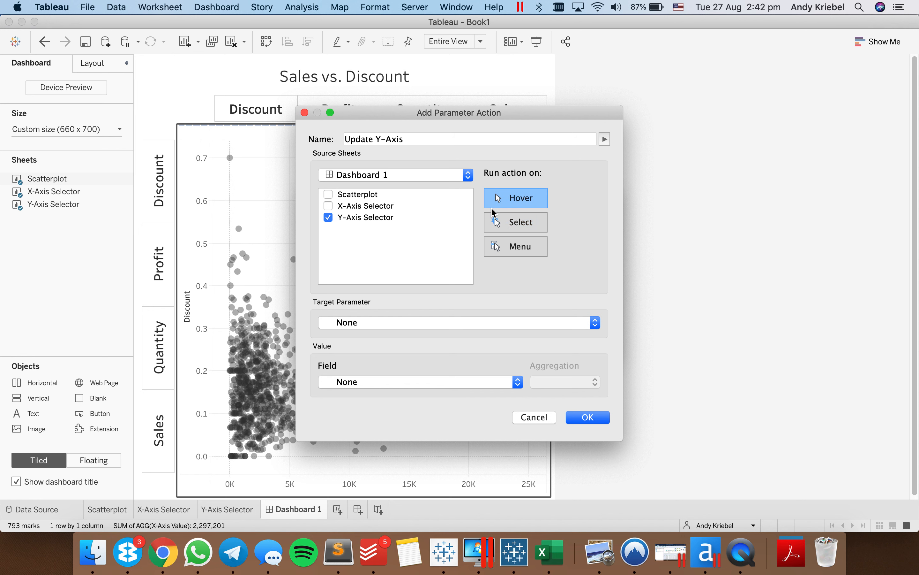
- Target the Y-Axis parameter with the Measure Names (Superstore 2019.1) field as its value, and accept the action
{"action": "left_click", "coordinate": [359, 325]}
{"action": "left_click", "coordinate": [357, 352]}
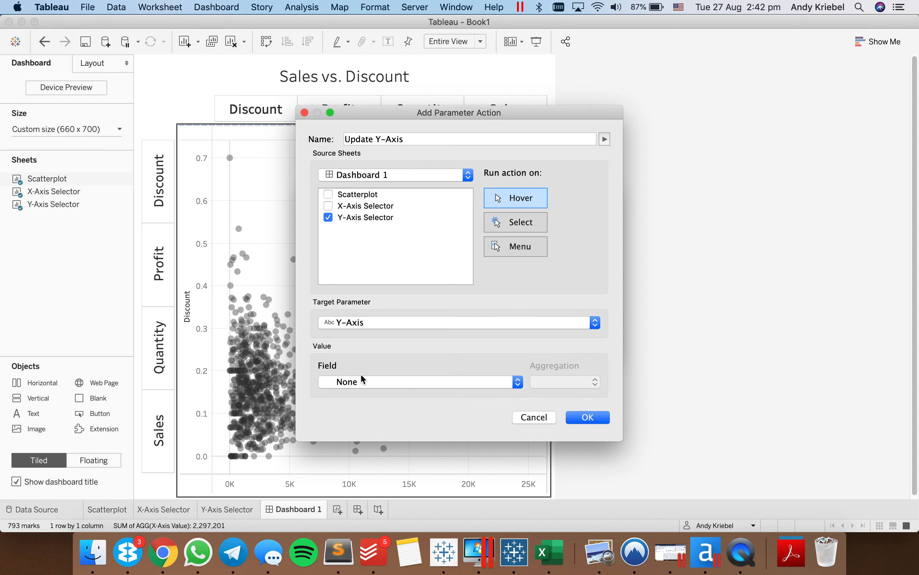
{"action": "left_click", "coordinate": [361, 383]}
{"action": "left_click", "coordinate": [361, 397]}
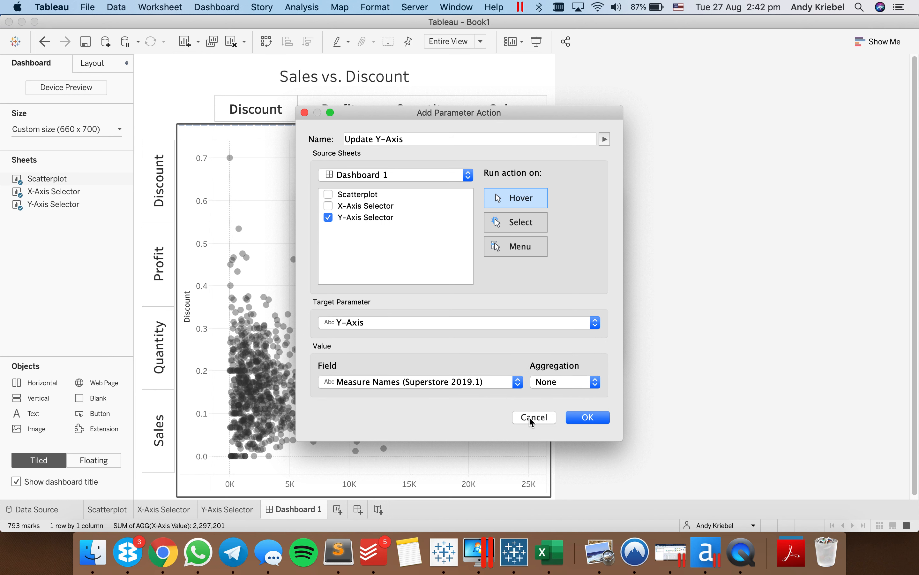
{"action": "left_click", "coordinate": [588, 417]}
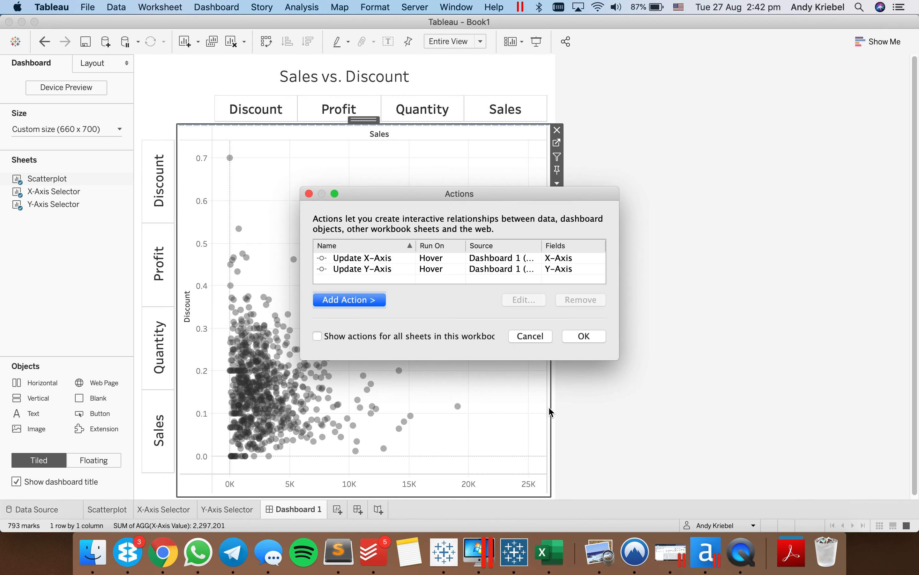
{"action": "left_click", "coordinate": [585, 336]}
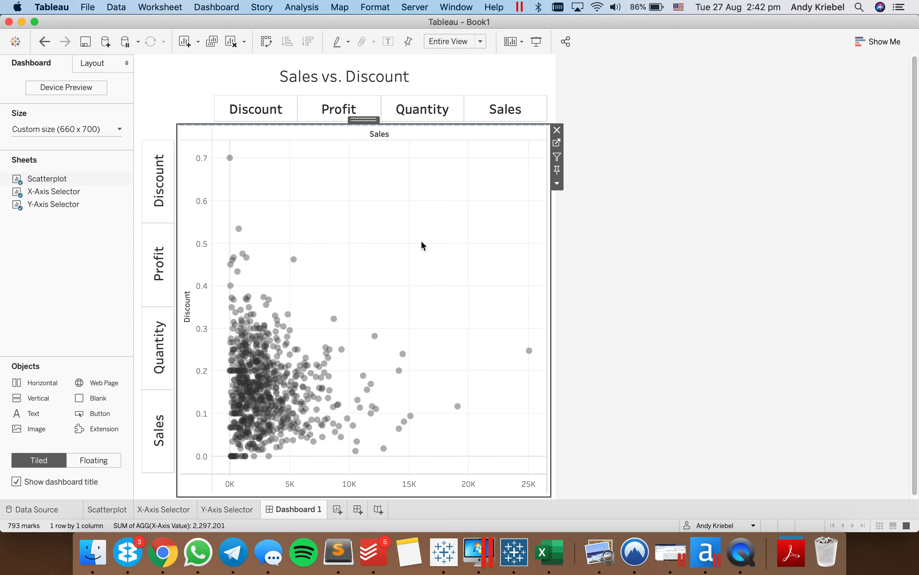
- Test the selectors by choosing Quantity on the Y-Axis Selector, then Quantity, Profit, Discount and Sales on the X-Axis Selector
{"action": "left_click", "coordinate": [152, 361]}
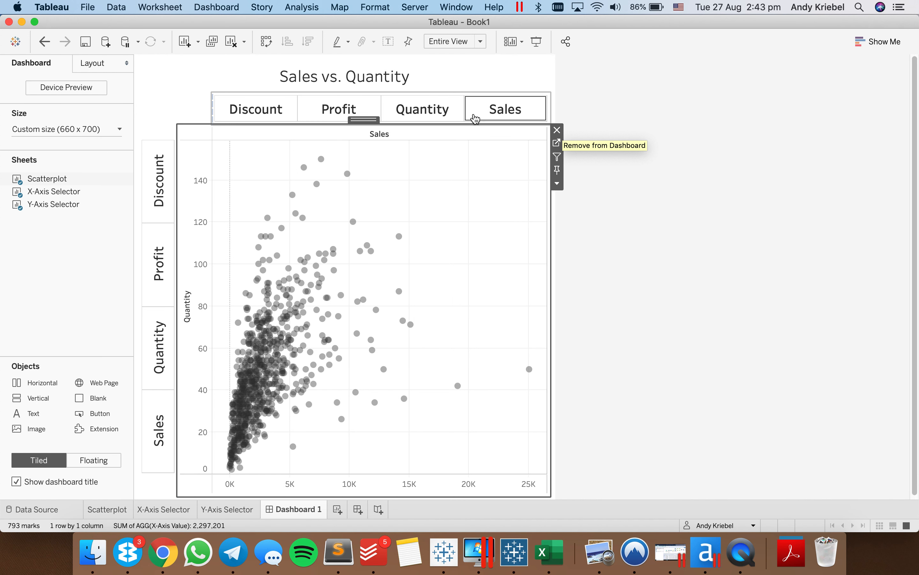
{"action": "left_click", "coordinate": [425, 107]}
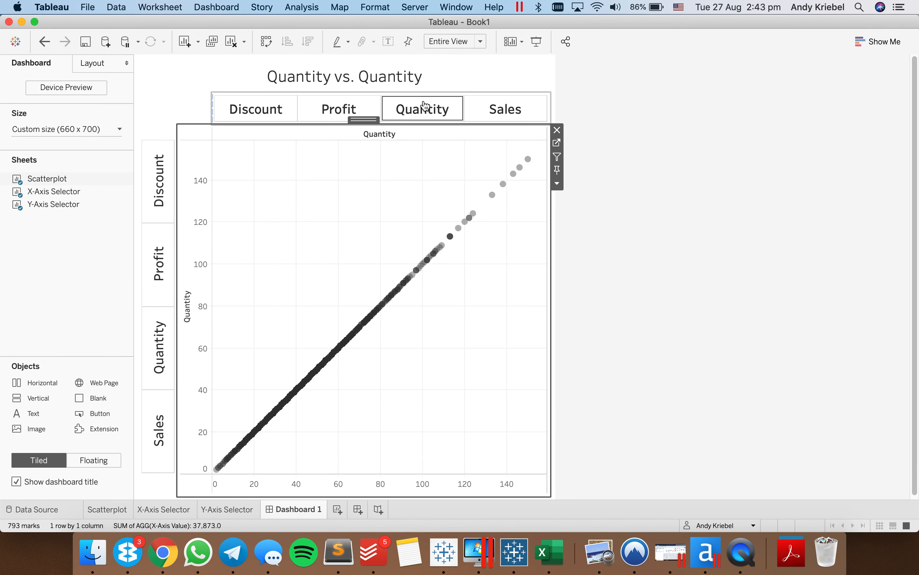
{"action": "left_click", "coordinate": [339, 116]}
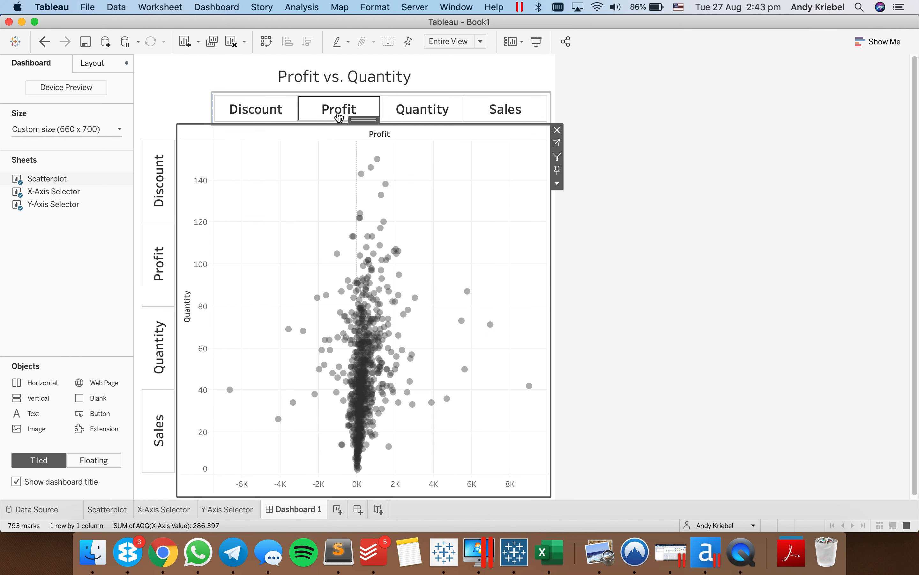
{"action": "left_click", "coordinate": [257, 116]}
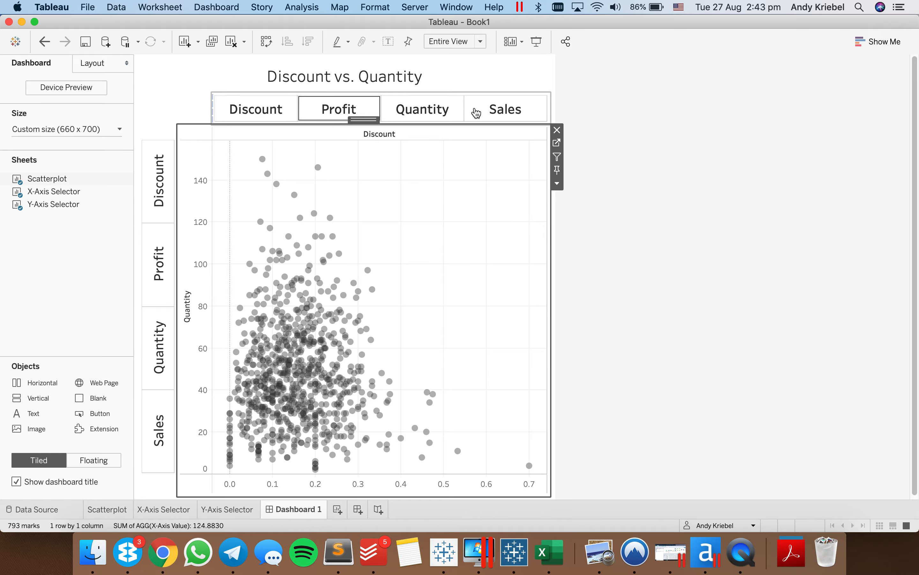
{"action": "left_click", "coordinate": [483, 113]}
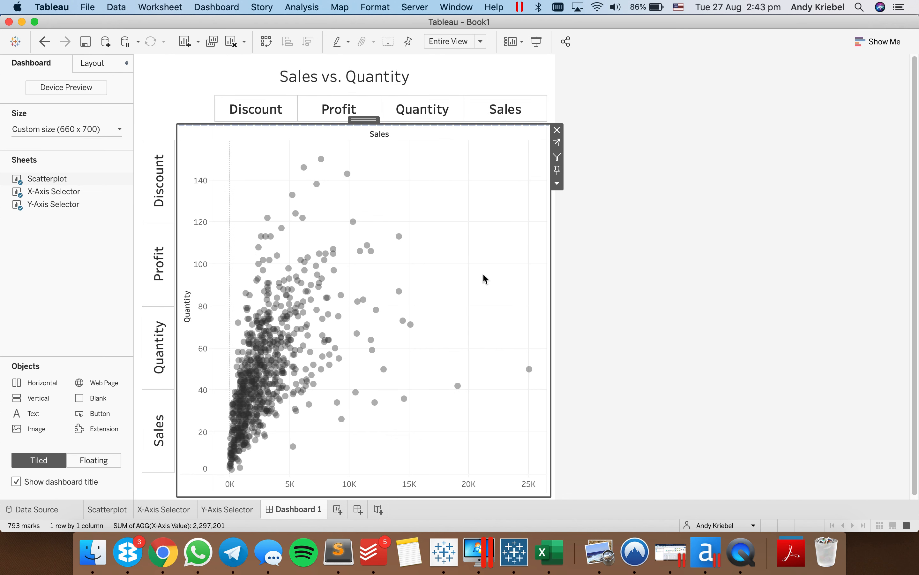
{"action": "left_click", "coordinate": [667, 332]}
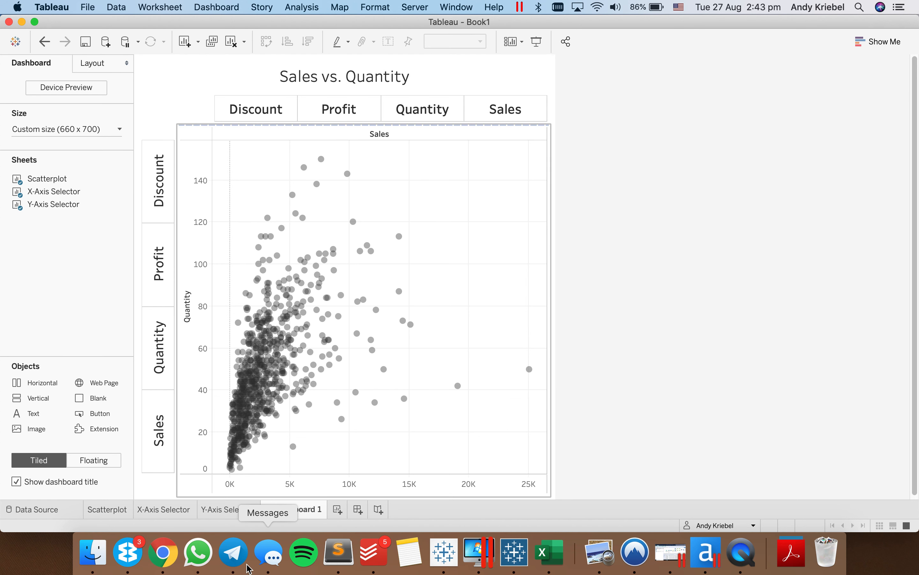
- Rename Dashboard 1 as "Dynamic Scatterplot"
{"action": "double_click", "coordinate": [283, 509]}
{"action": "type", "text": "Dy"}
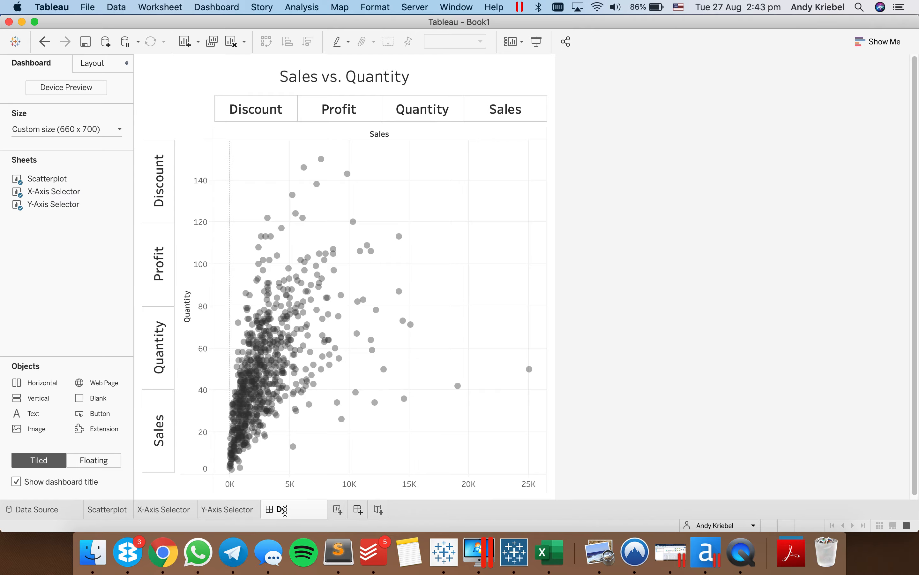
{"action": "type", "text": "namic Scatterplot"}
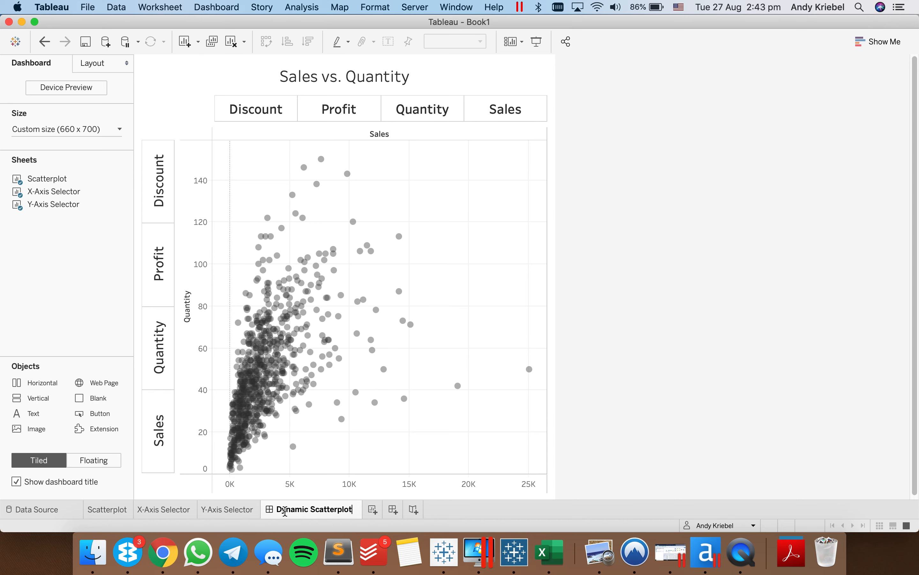
{"action": "key", "text": "Return"}
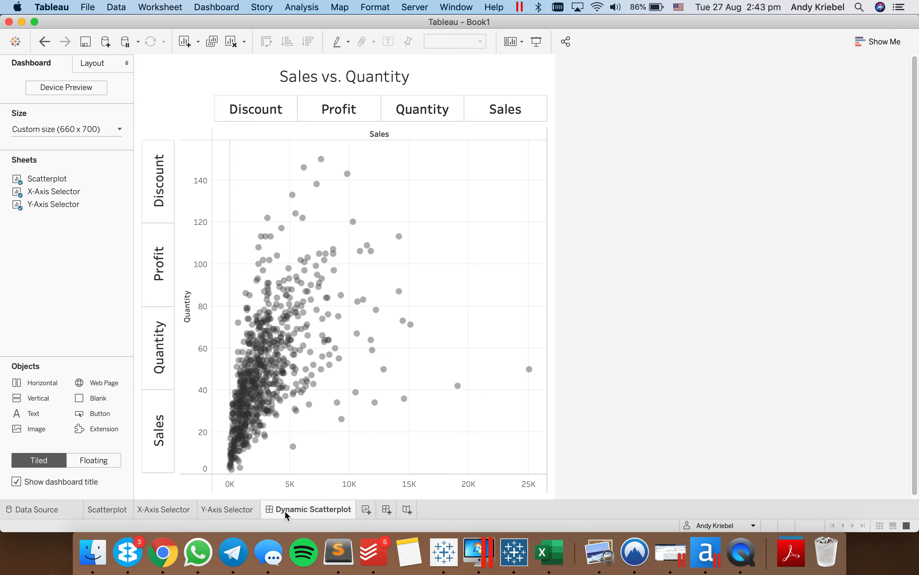
- Create a new worksheet and plot the Y-Axis Value measure on its rows
{"action": "left_click", "coordinate": [366, 509]}
{"action": "left_click", "coordinate": [115, 385]}
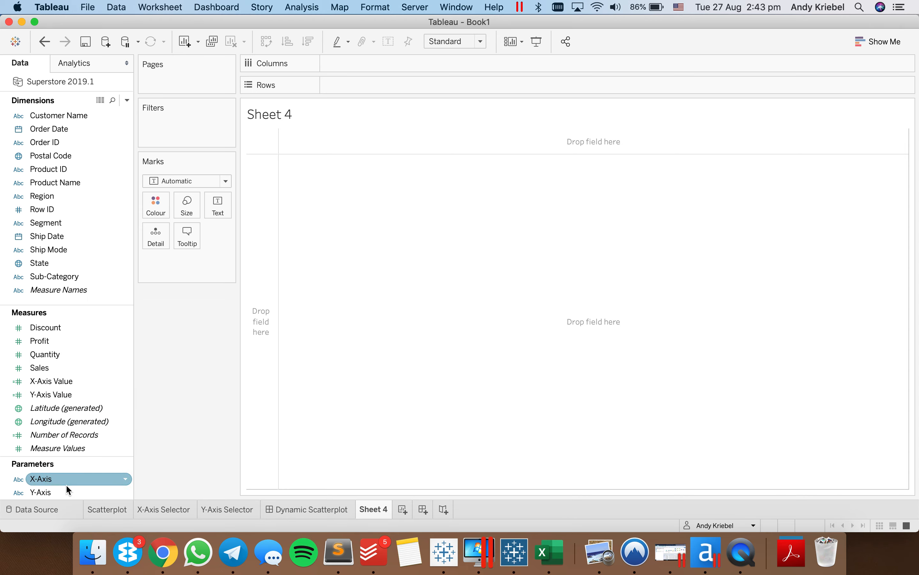
{"action": "left_click", "coordinate": [65, 493]}
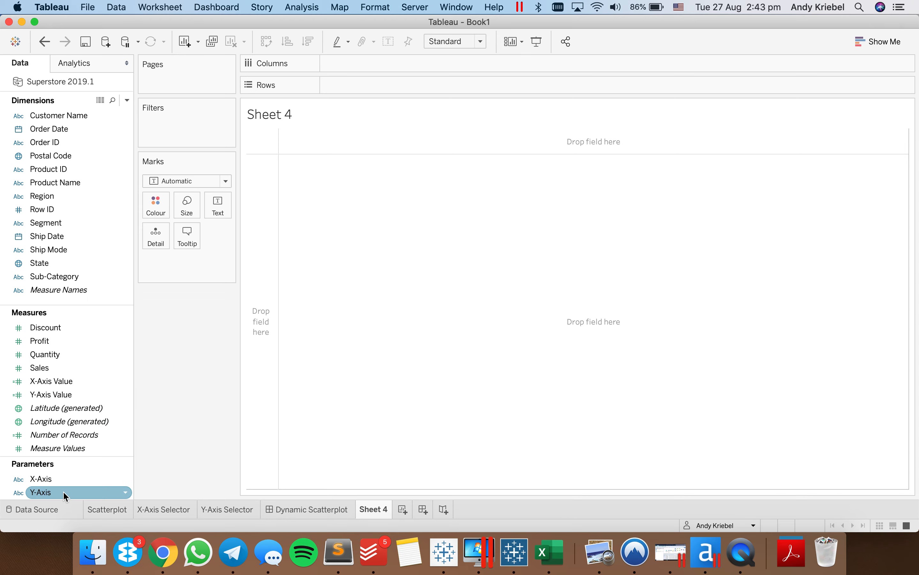
{"action": "left_click", "coordinate": [52, 393]}
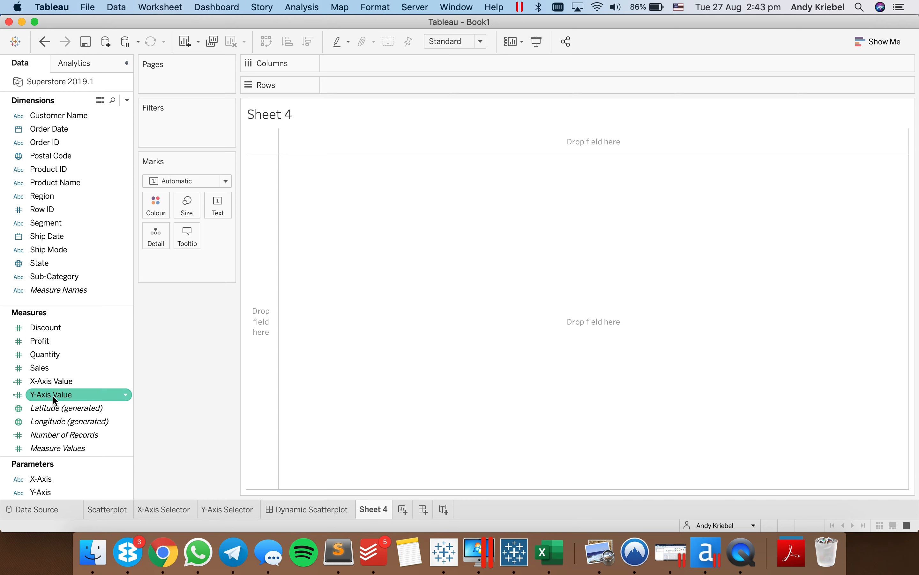
{"action": "left_click_drag", "start_coordinate": [53, 396], "coordinate": [268, 367]}
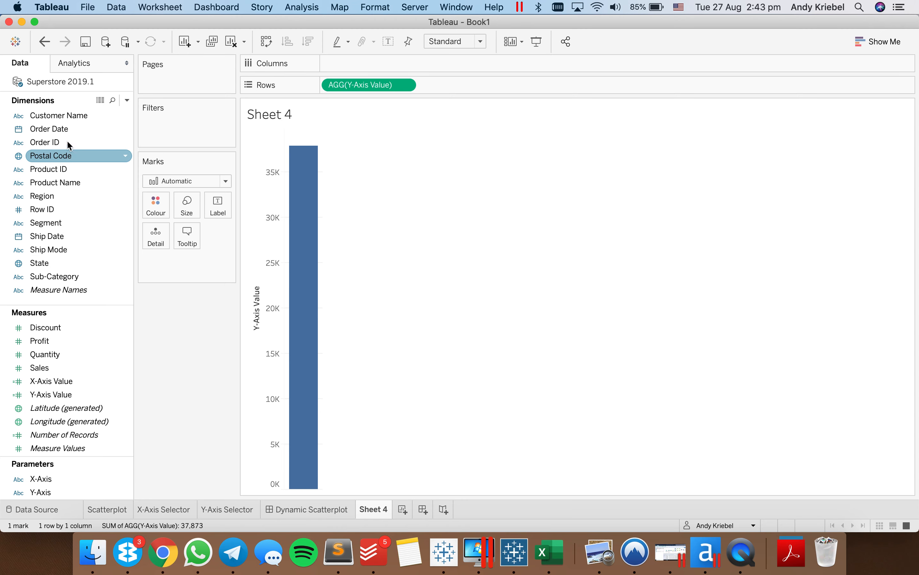
- Plot Order Date as continuous quarters on the columns and colour the lines by Region
{"action": "left_click_drag", "start_coordinate": [66, 130], "coordinate": [377, 55]}
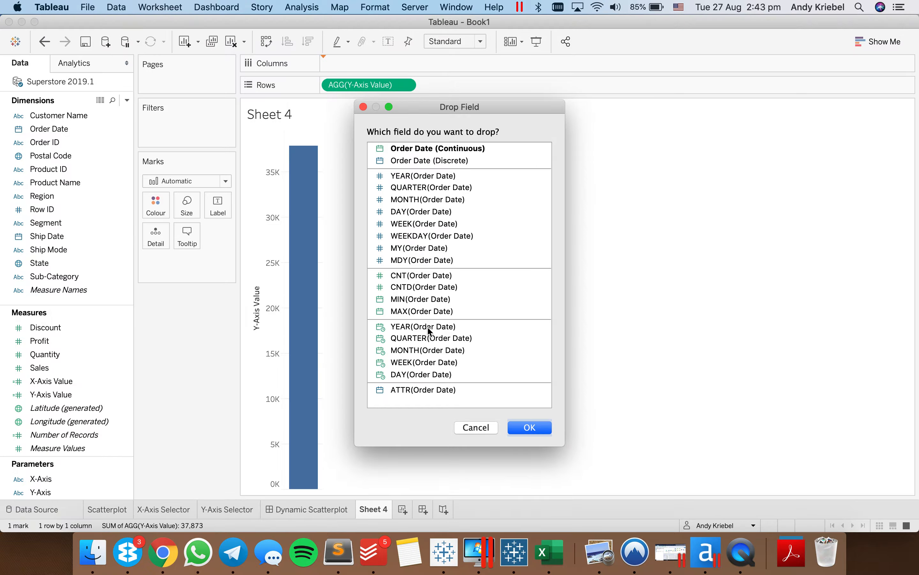
{"action": "left_click", "coordinate": [429, 339]}
{"action": "left_click", "coordinate": [528, 428]}
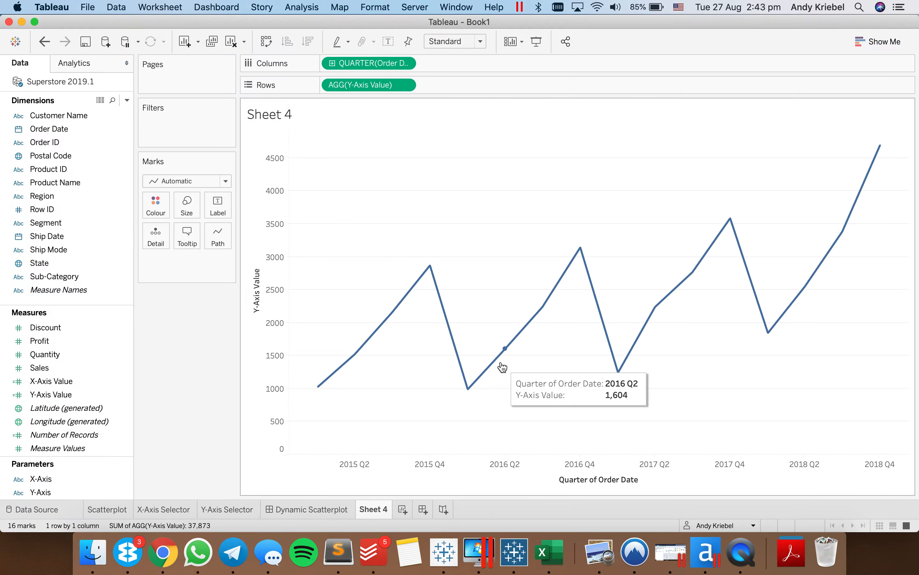
{"action": "left_click_drag", "start_coordinate": [95, 196], "coordinate": [153, 202]}
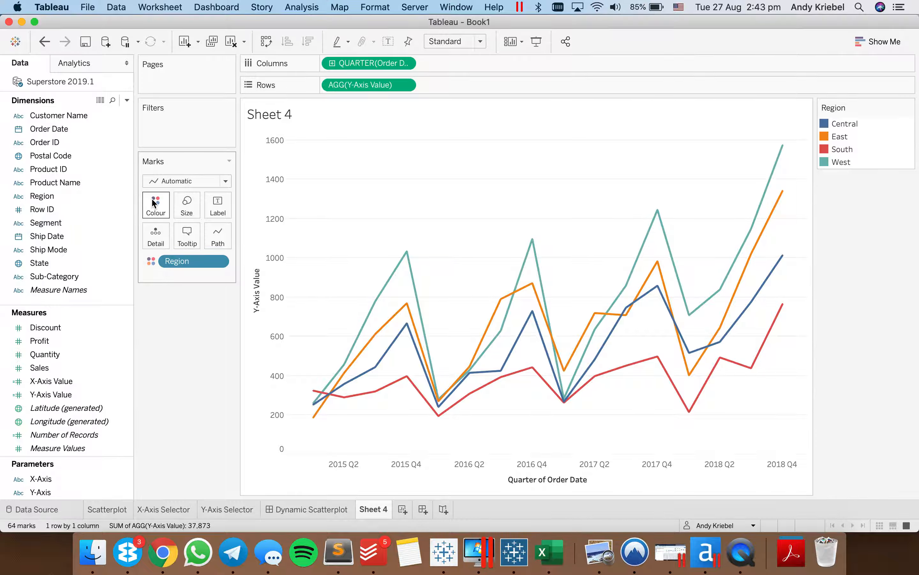
- Show Min/Max mark labels for the maximum value only, based on the QUARTER(Order Date) field
{"action": "left_click", "coordinate": [218, 208]}
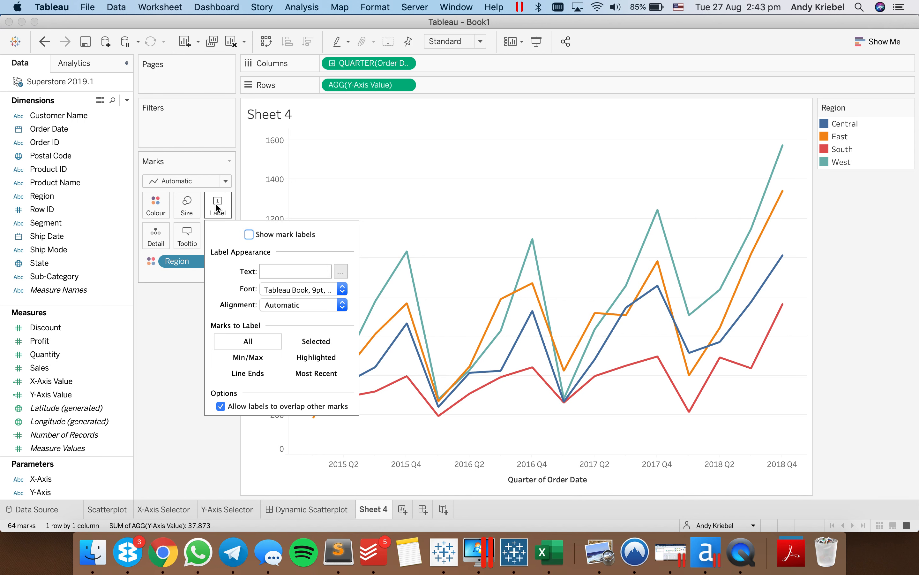
{"action": "left_click", "coordinate": [248, 359]}
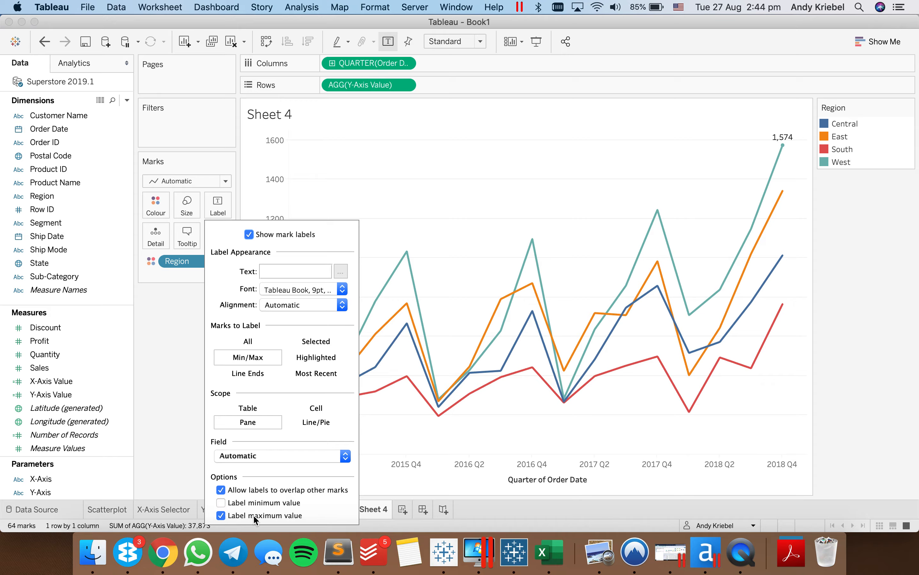
{"action": "left_click", "coordinate": [272, 455]}
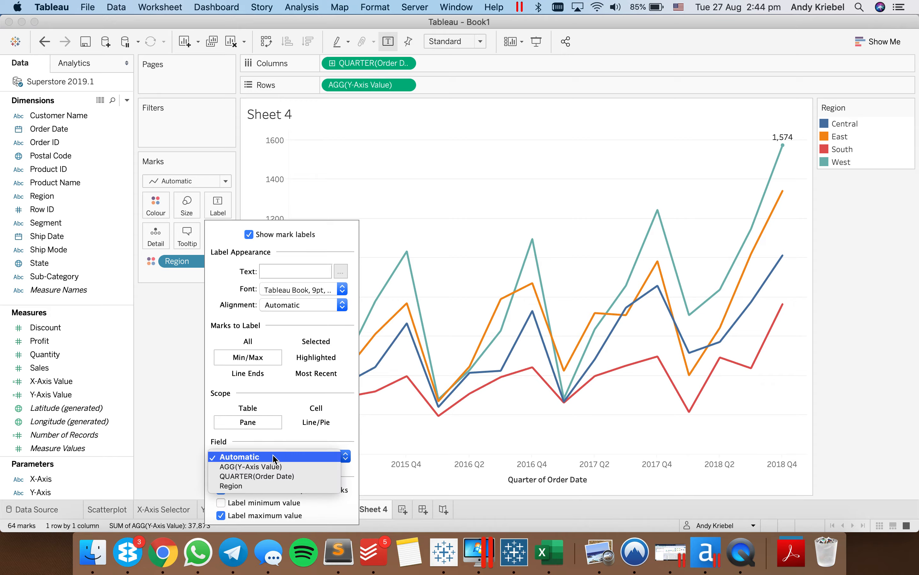
{"action": "left_click", "coordinate": [268, 475]}
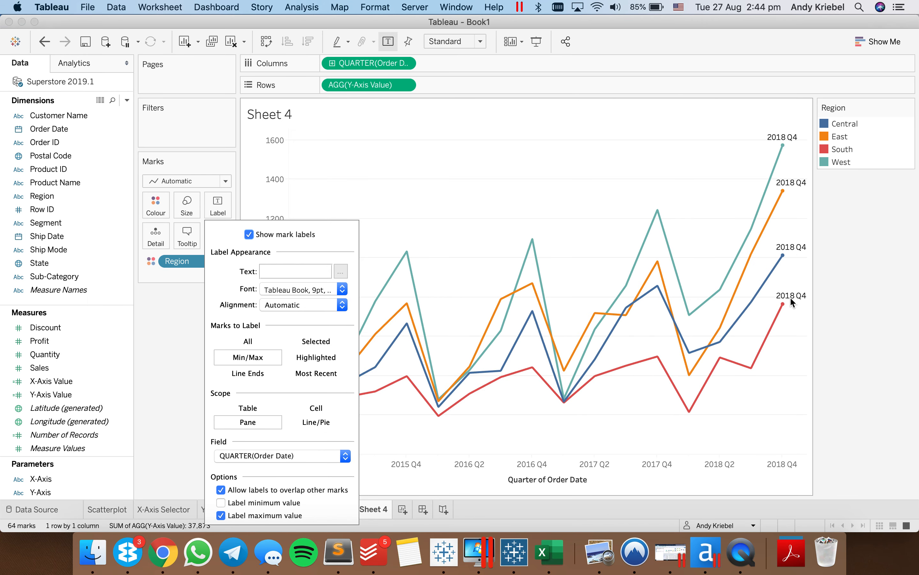
{"action": "left_click", "coordinate": [716, 201]}
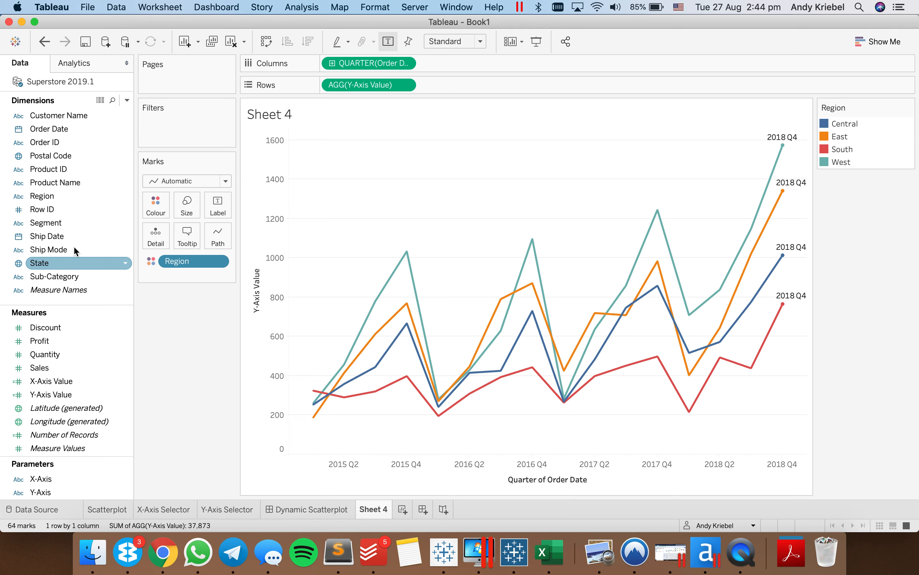
- Use Y-Axis Value as the label text of the lines and set the label font to match the mark colour
{"action": "left_click_drag", "start_coordinate": [370, 87], "coordinate": [211, 204]}
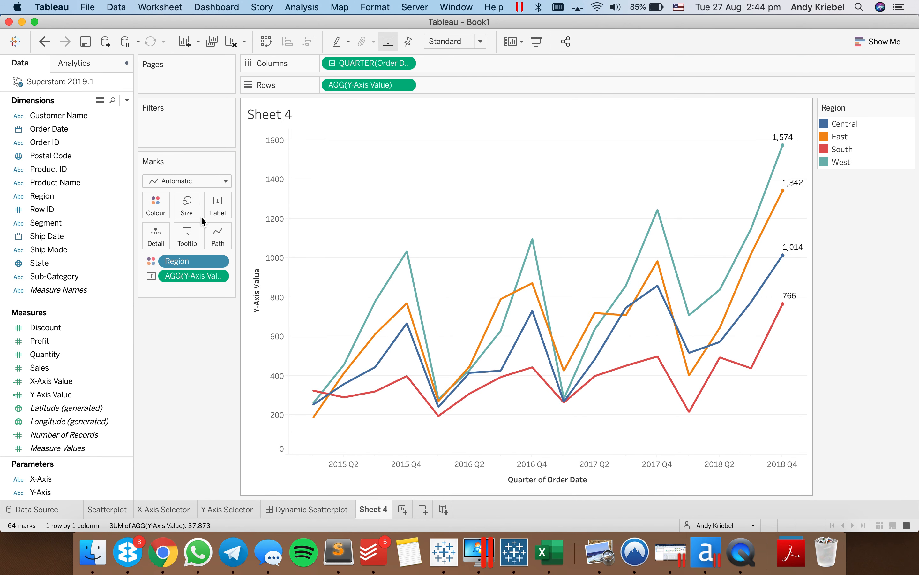
{"action": "left_click", "coordinate": [208, 212]}
{"action": "left_click", "coordinate": [281, 289]}
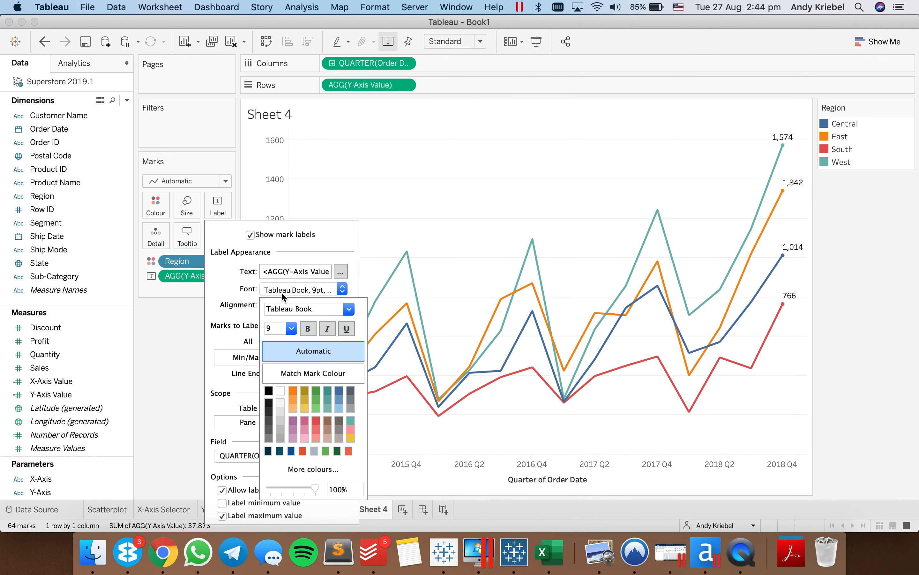
{"action": "left_click", "coordinate": [289, 377]}
{"action": "left_click", "coordinate": [469, 218]}
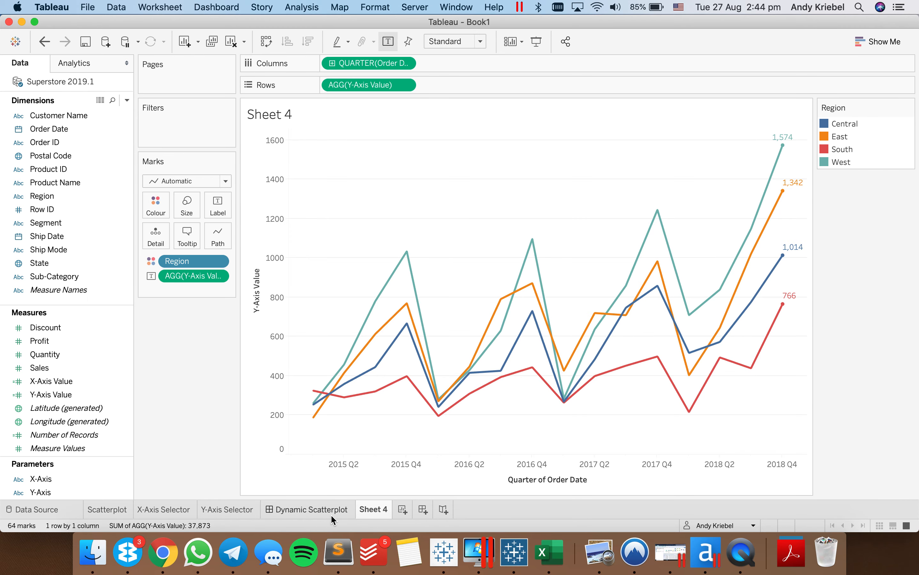
- Create a new dashboard with a fixed size of 660 x 700 px
{"action": "left_click", "coordinate": [347, 510]}
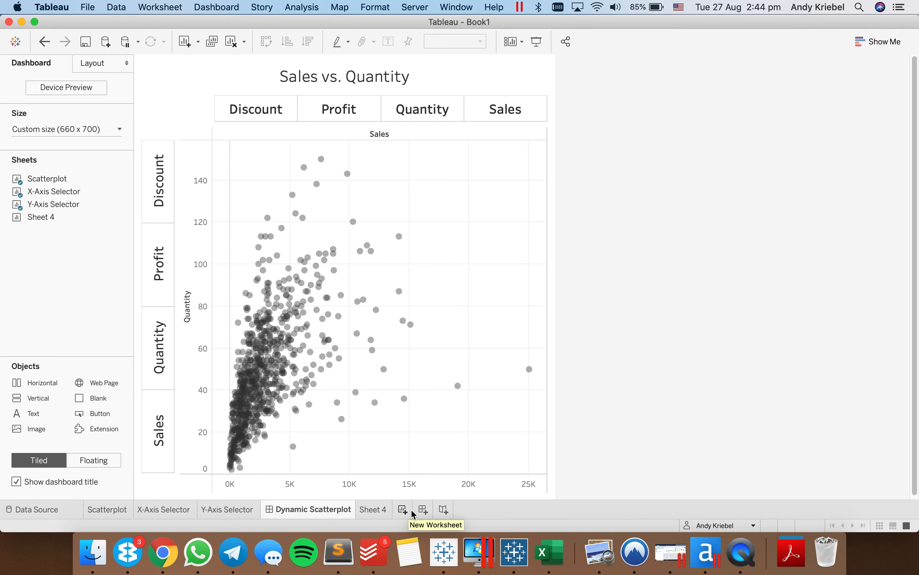
{"action": "left_click", "coordinate": [421, 509]}
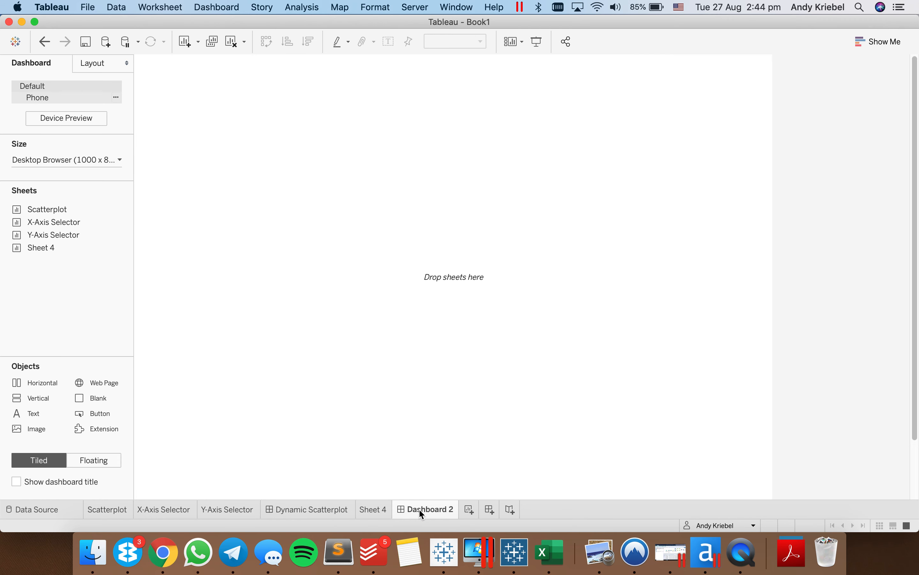
{"action": "left_click", "coordinate": [66, 160]}
{"action": "double_click", "coordinate": [35, 236]}
{"action": "type", "text": "660"}
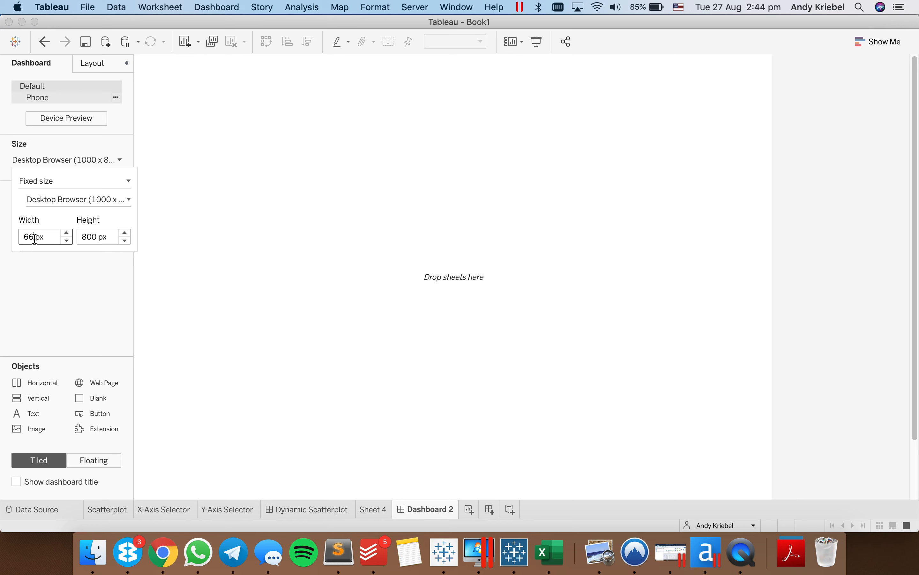
{"action": "key", "text": "Tab"}
{"action": "type", "text": "700"}
{"action": "key", "text": "Tab"}
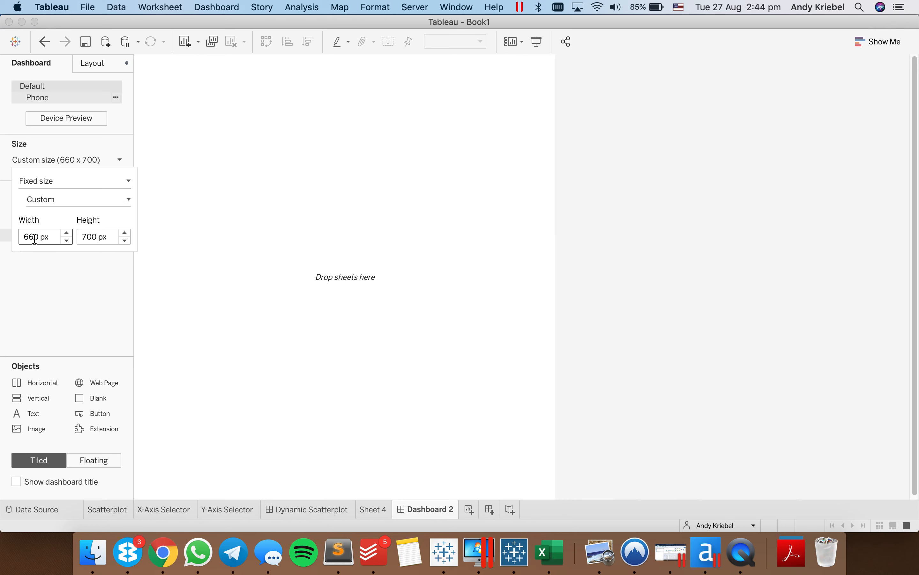
- Delete the Phone layout from the new dashboard and show the dashboard title
{"action": "left_click", "coordinate": [116, 97]}
{"action": "left_click", "coordinate": [115, 97]}
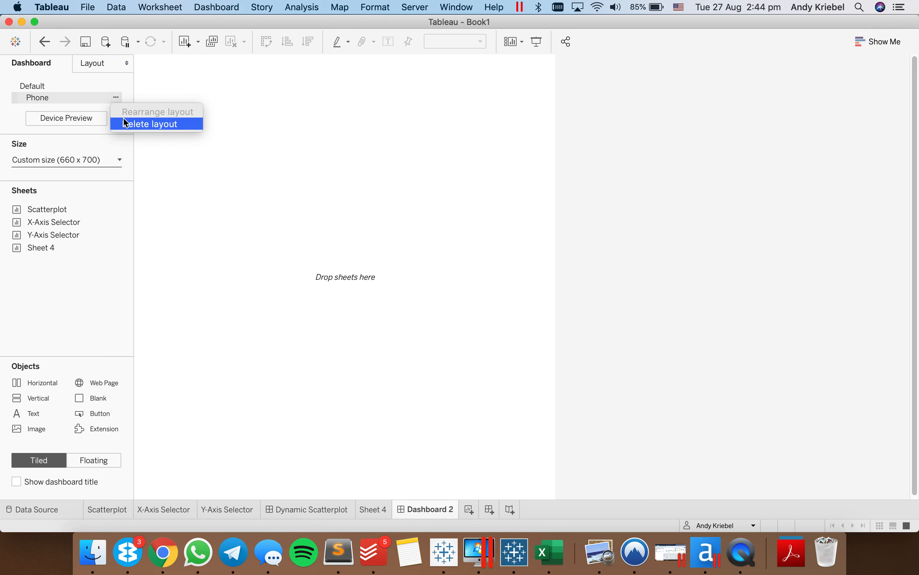
{"action": "left_click", "coordinate": [129, 123]}
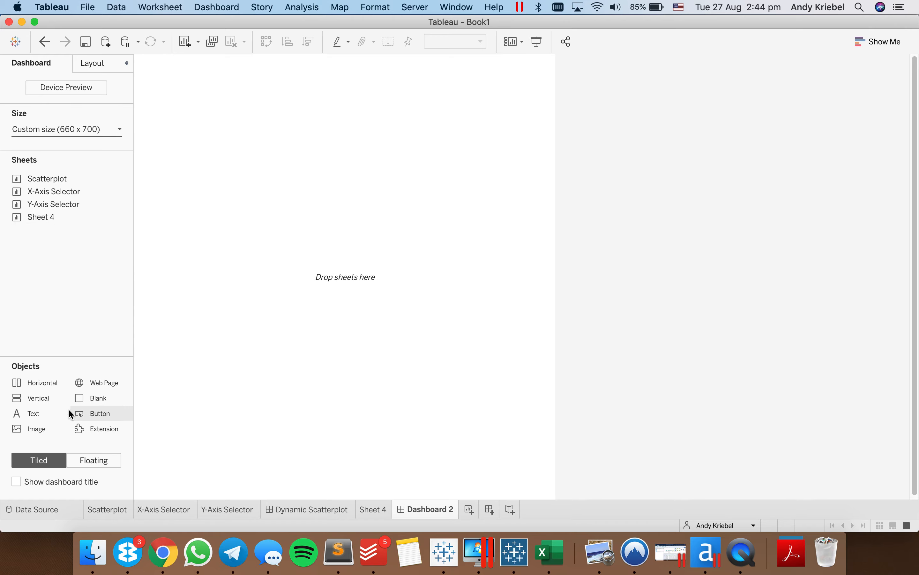
{"action": "left_click", "coordinate": [16, 481]}
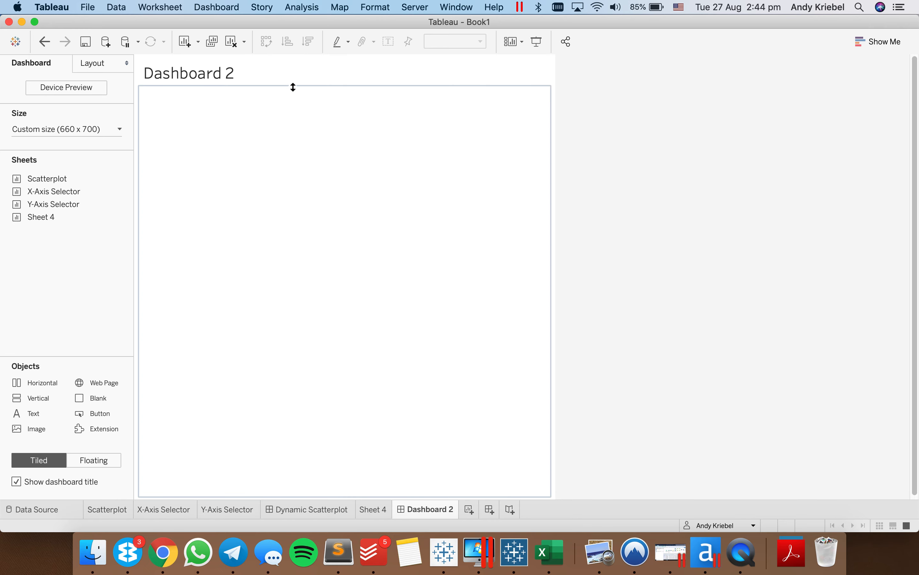
- Centre the dashboard title and replace its text with the Y-Axis parameter followed by "by Quarter"
{"action": "double_click", "coordinate": [296, 82]}
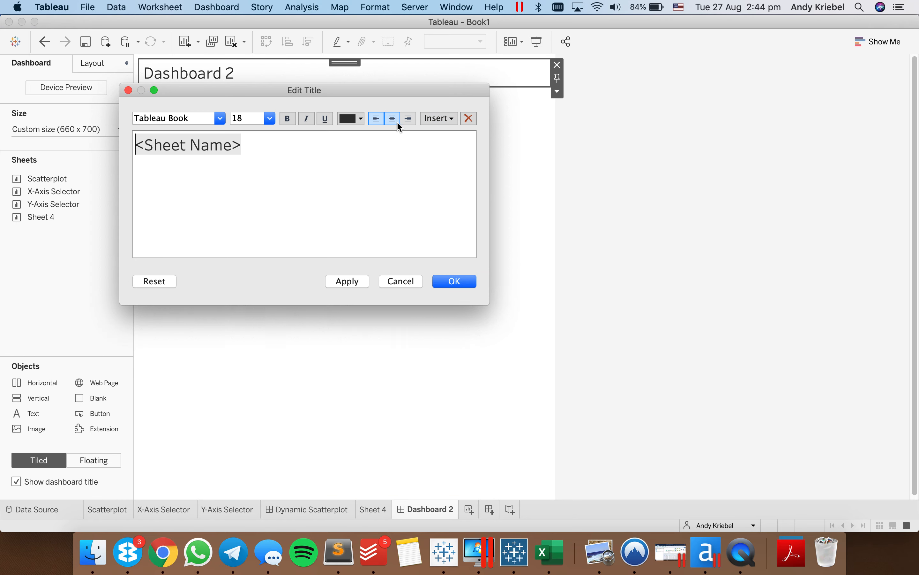
{"action": "left_click", "coordinate": [392, 119]}
{"action": "key", "text": "super+a"}
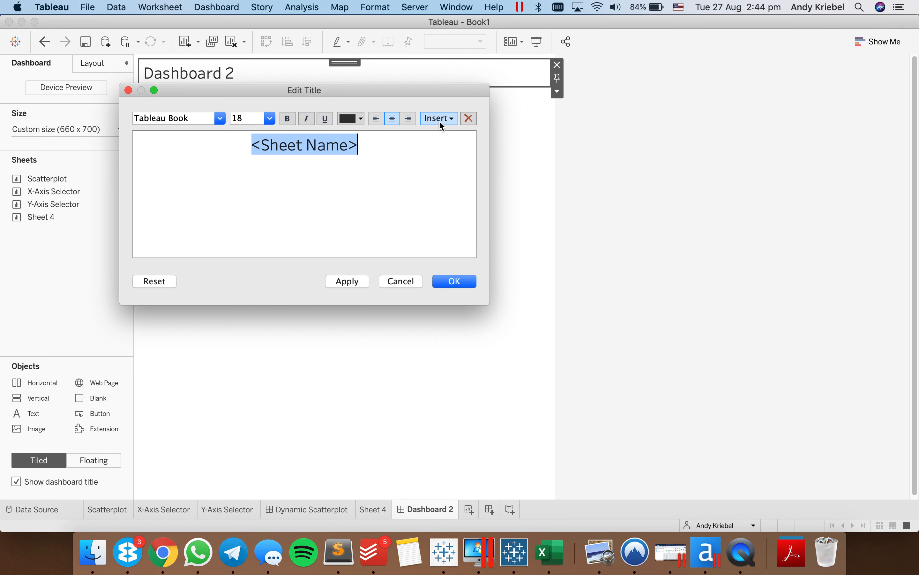
{"action": "left_click", "coordinate": [440, 122]}
{"action": "left_click", "coordinate": [455, 228]}
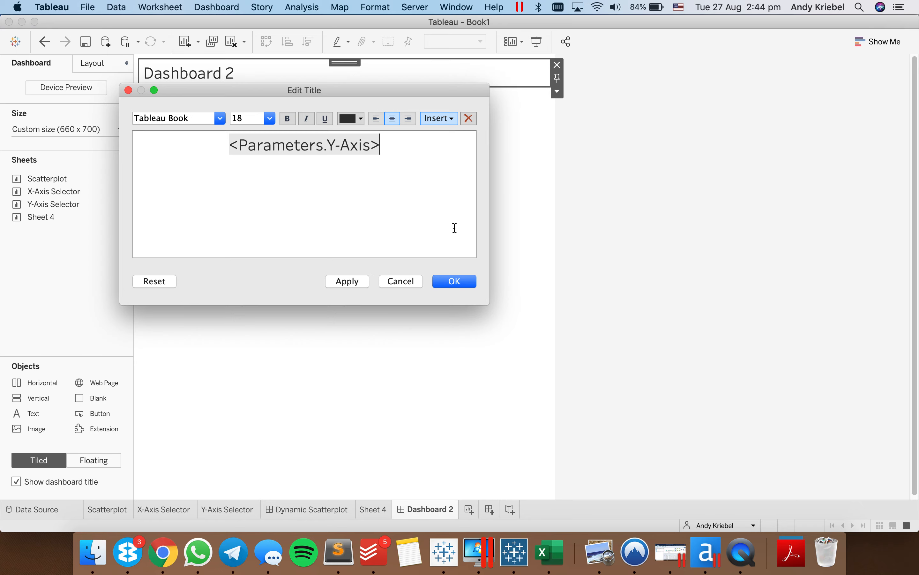
{"action": "type", "text": "by Quater"}
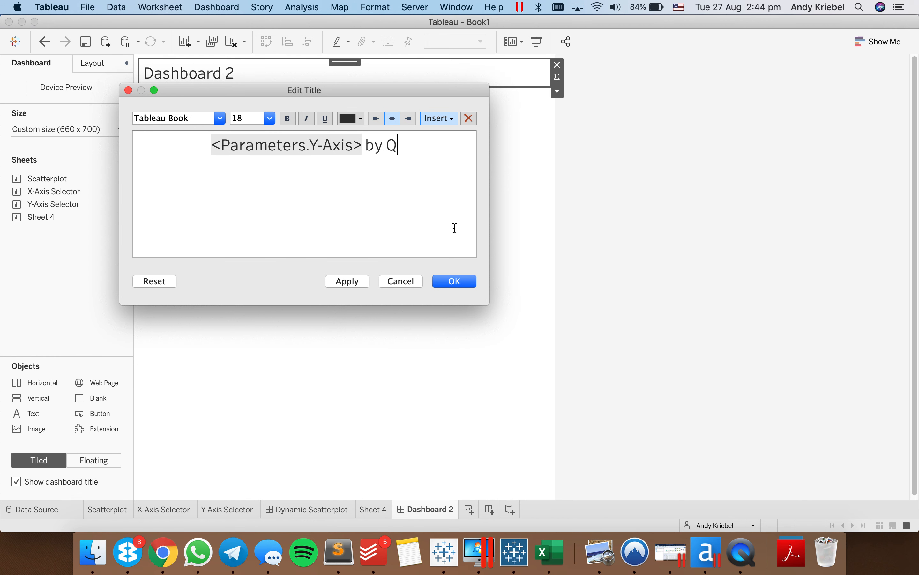
{"action": "key", "text": "BackSpace"}
{"action": "key", "text": "BackSpace"}
{"action": "key", "text": "BackSpace"}
{"action": "type", "text": "rter"}
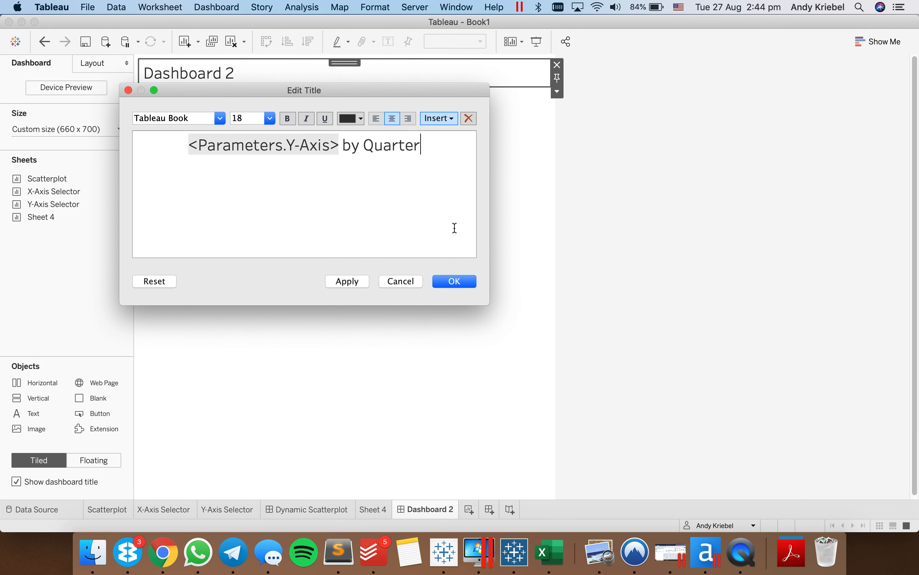
{"action": "left_click", "coordinate": [459, 281]}
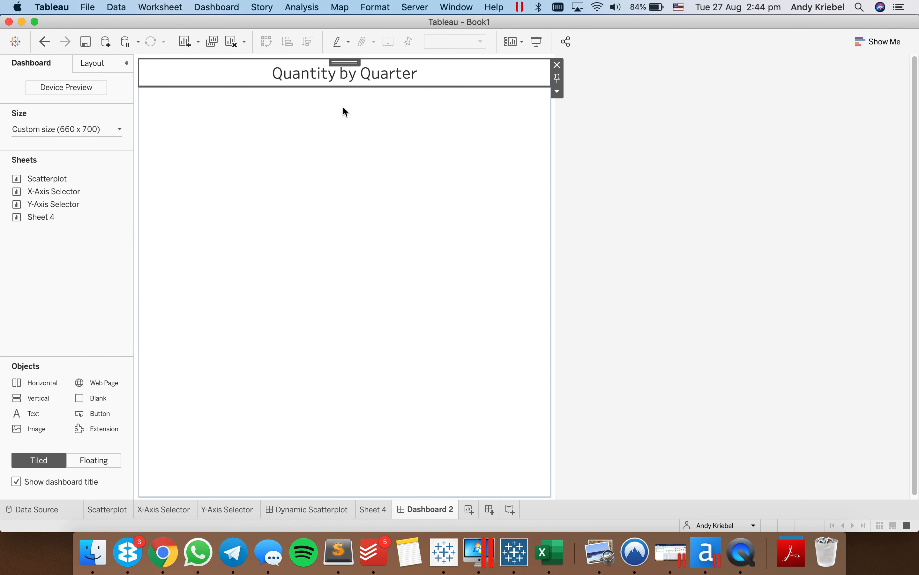
- Add Sheet 4 to the dashboard below the title and move the Region legend between the title and the chart
{"action": "left_click_drag", "start_coordinate": [43, 217], "coordinate": [315, 204]}
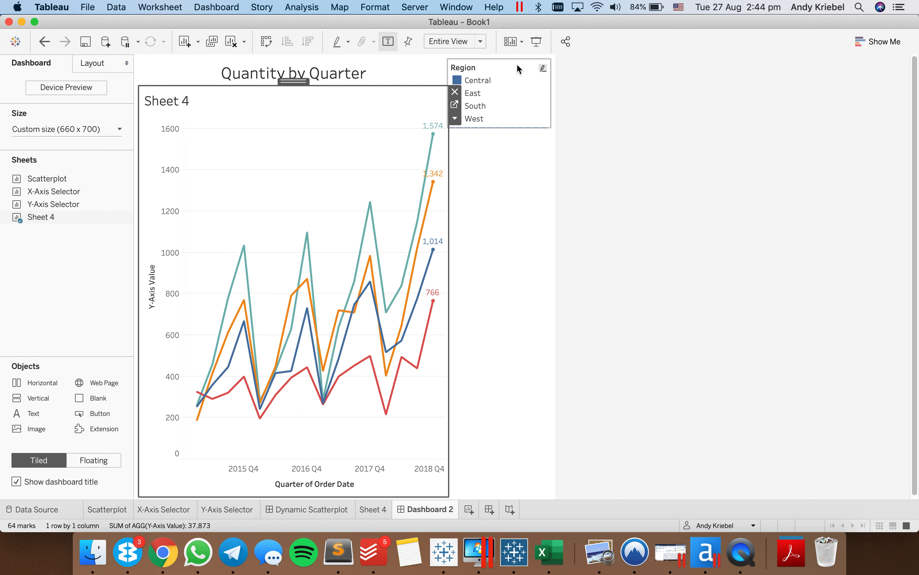
{"action": "left_click_drag", "start_coordinate": [498, 62], "coordinate": [346, 198]}
{"action": "left_click", "coordinate": [324, 475]}
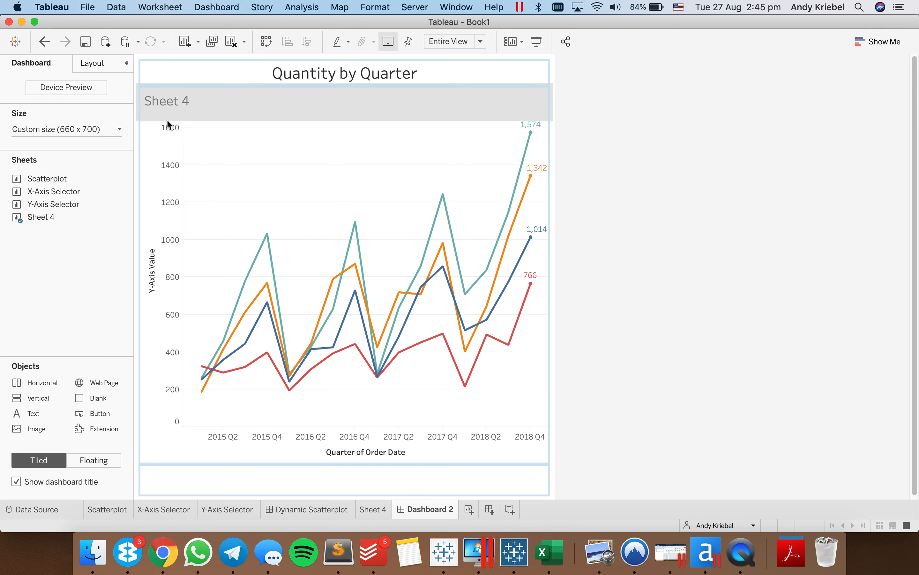
{"action": "left_click_drag", "start_coordinate": [168, 124], "coordinate": [156, 96]}
- Hide the Region legend's title and shrink the legend's height to a single row
{"action": "right_click", "coordinate": [155, 95]}
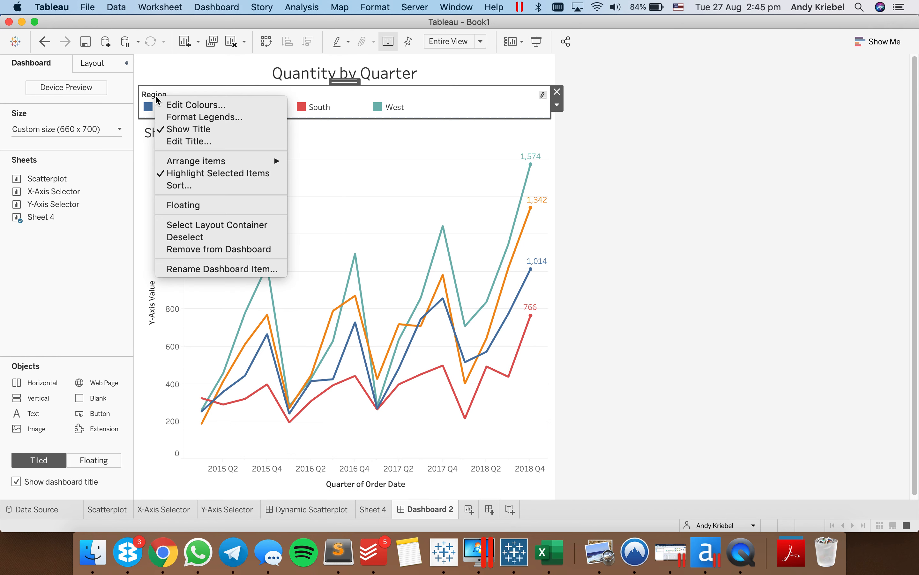
{"action": "left_click", "coordinate": [190, 129]}
{"action": "left_click_drag", "start_coordinate": [238, 115], "coordinate": [238, 106]}
{"action": "left_click", "coordinate": [309, 151]}
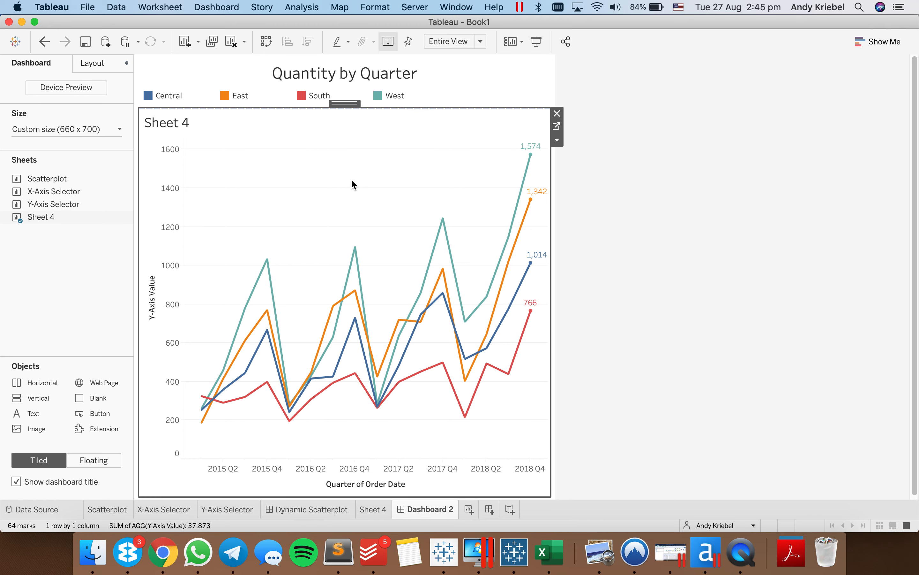
{"action": "left_click", "coordinate": [640, 247]}
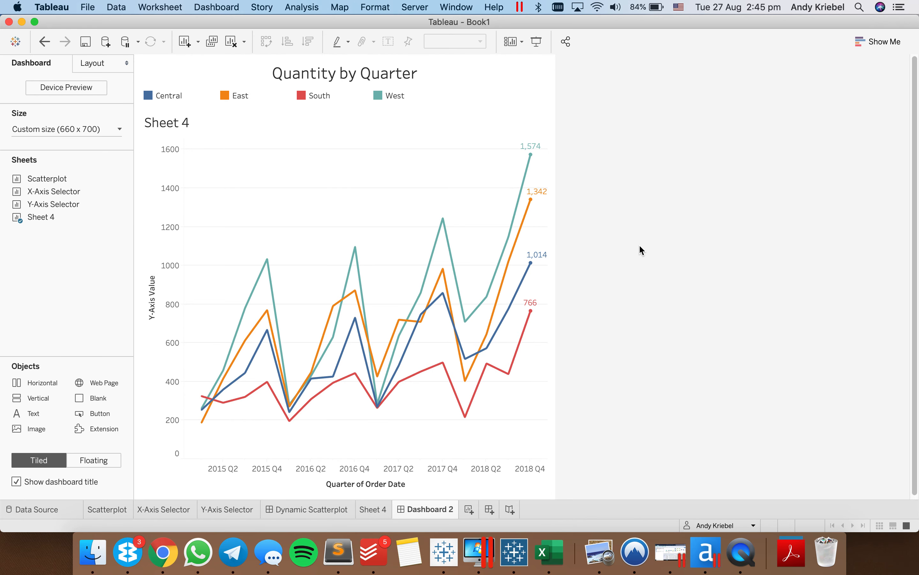
- Add the Y-Axis Selector sheet above the line chart, shorten it, hide its title and fit it to Entire View
{"action": "left_click_drag", "start_coordinate": [52, 204], "coordinate": [279, 116]}
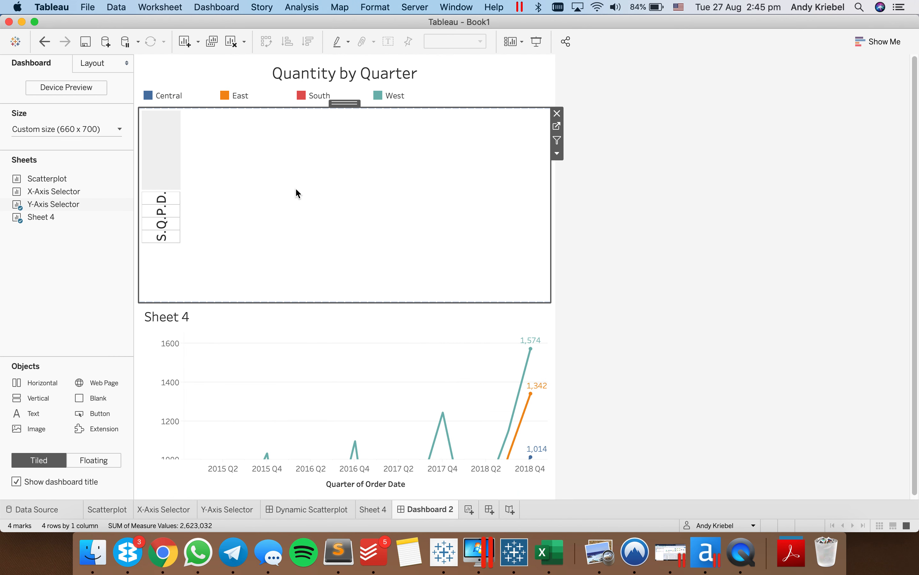
{"action": "left_click_drag", "start_coordinate": [325, 301], "coordinate": [318, 166]}
{"action": "right_click", "coordinate": [158, 128]}
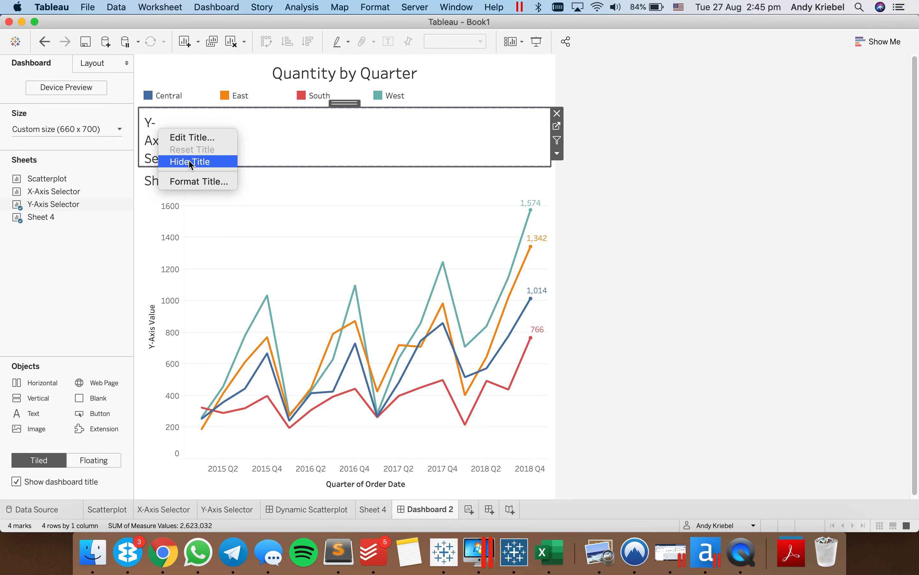
{"action": "left_click", "coordinate": [205, 161]}
{"action": "left_click", "coordinate": [433, 41]}
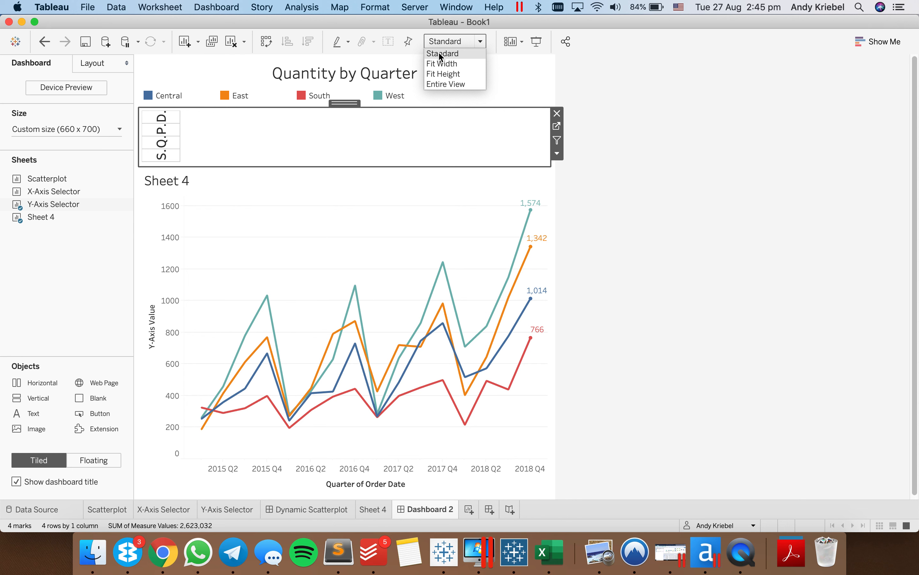
{"action": "left_click", "coordinate": [450, 85]}
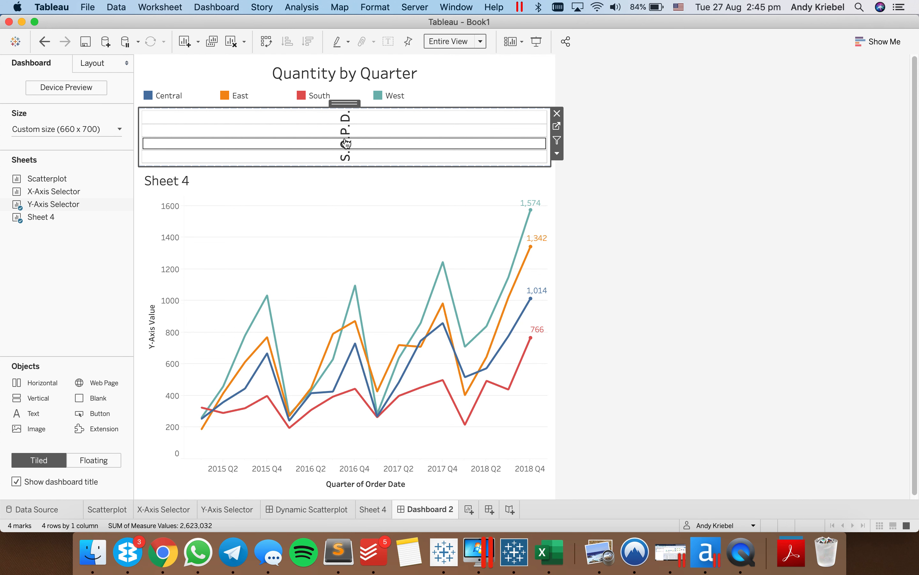
- Add the X-Axis Selector sheet above the line chart and remove the Y-Axis Selector from the dashboard
{"action": "left_click_drag", "start_coordinate": [51, 191], "coordinate": [307, 171]}
{"action": "left_click", "coordinate": [404, 118]}
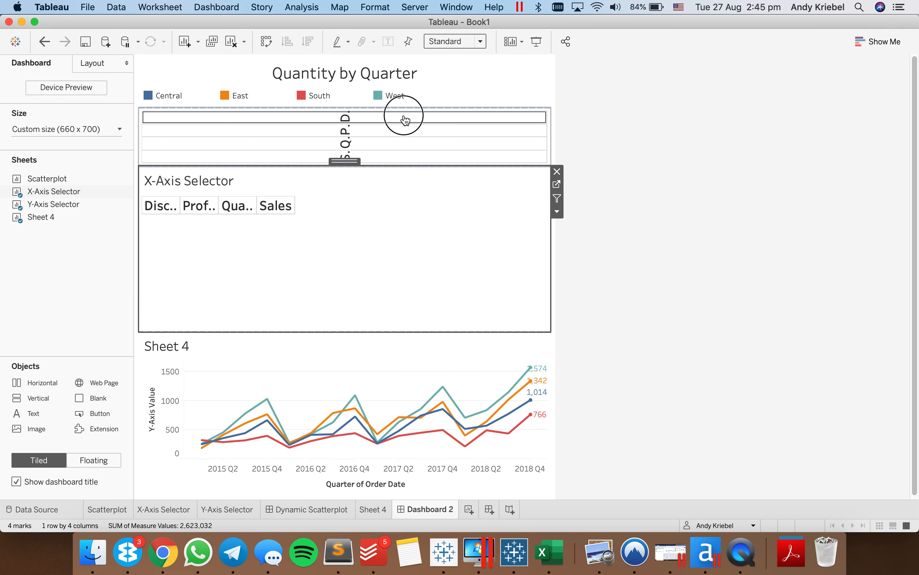
{"action": "left_click", "coordinate": [557, 113]}
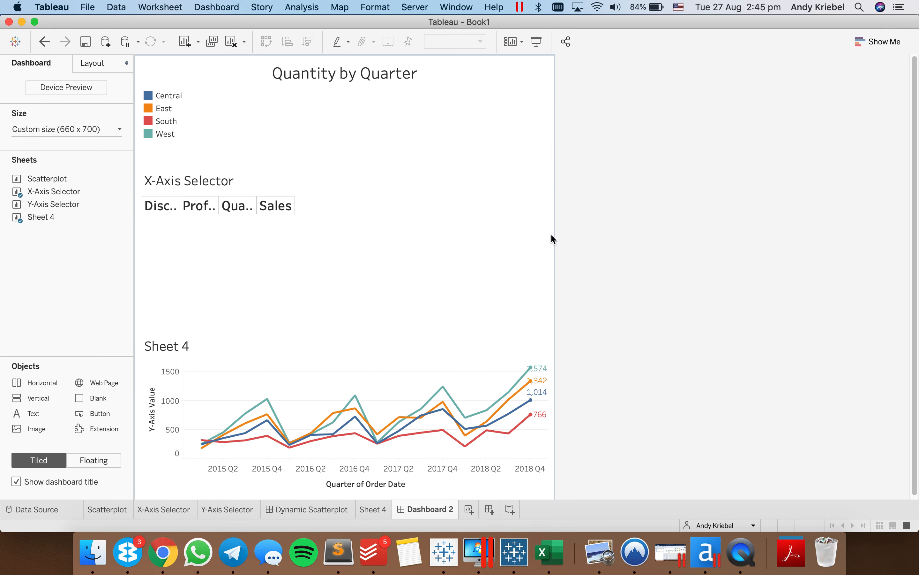
- In Sheet 4, replace Y-Axis Value with X-Axis Value on Rows and as the mark label, and return to Dashboard 2
{"action": "left_click", "coordinate": [376, 510]}
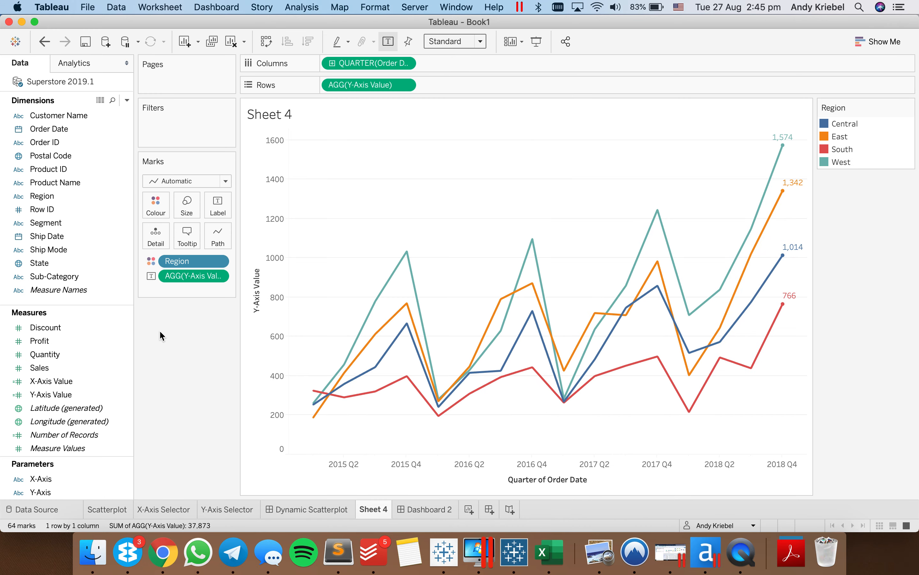
{"action": "left_click_drag", "start_coordinate": [47, 381], "coordinate": [355, 84]}
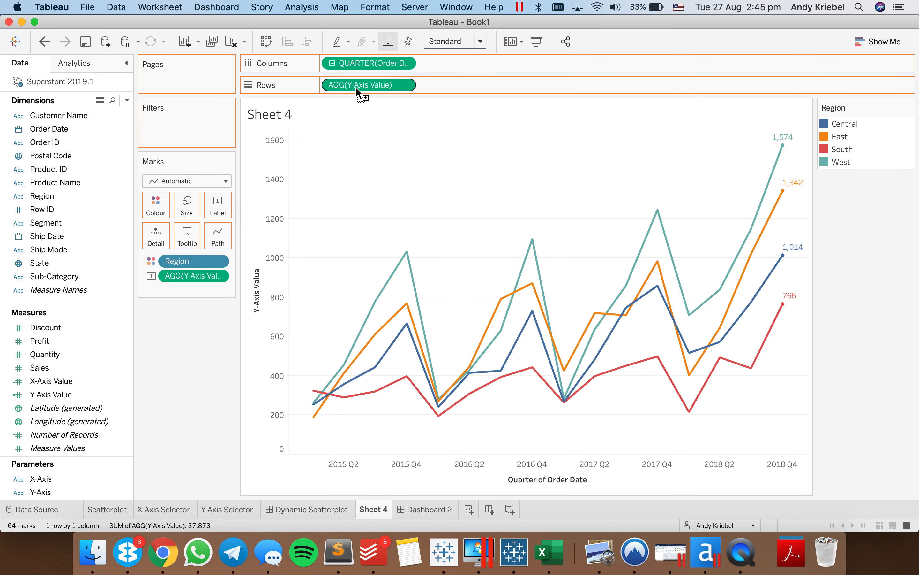
{"action": "left_click_drag", "start_coordinate": [49, 381], "coordinate": [185, 276]}
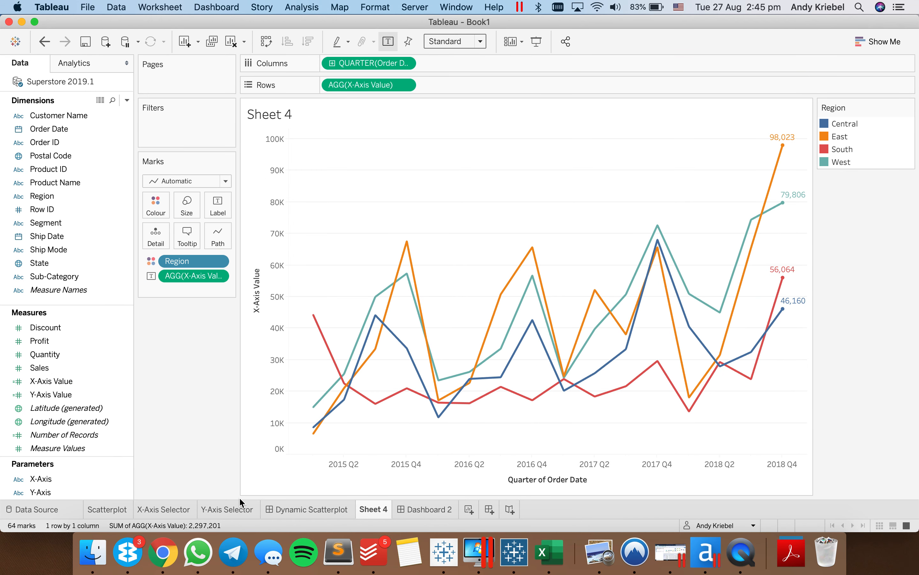
{"action": "left_click", "coordinate": [417, 510]}
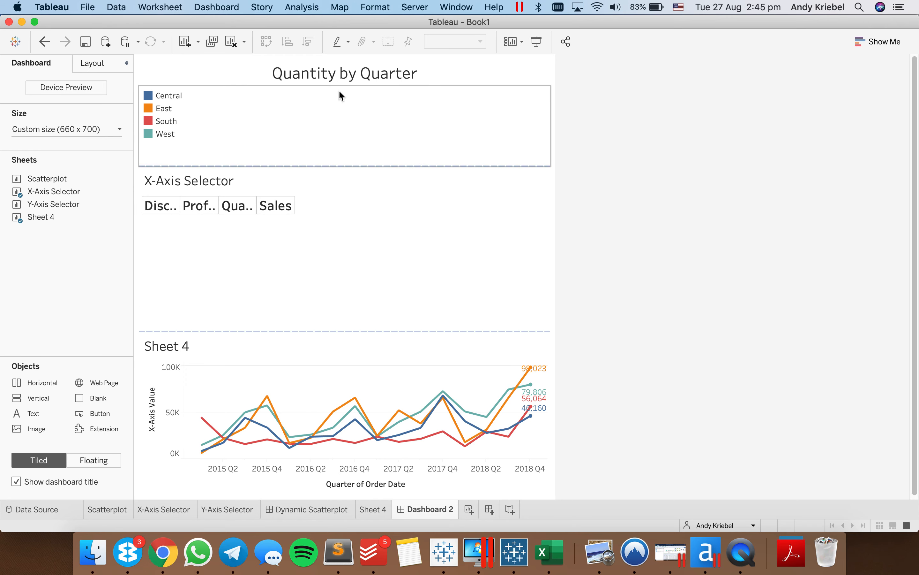
- Change the parameter in the dashboard title from Y-Axis to X-Axis, keeping "by Quarter"
{"action": "left_click", "coordinate": [330, 75]}
{"action": "double_click", "coordinate": [329, 74]}
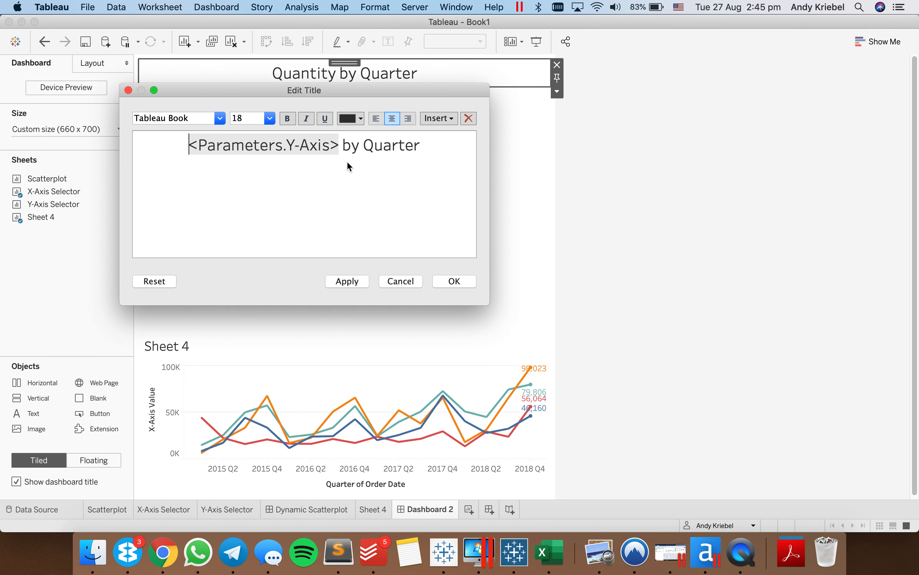
{"action": "left_click", "coordinate": [293, 148]}
{"action": "key", "text": "BackSpace"}
{"action": "type", "text": "X"}
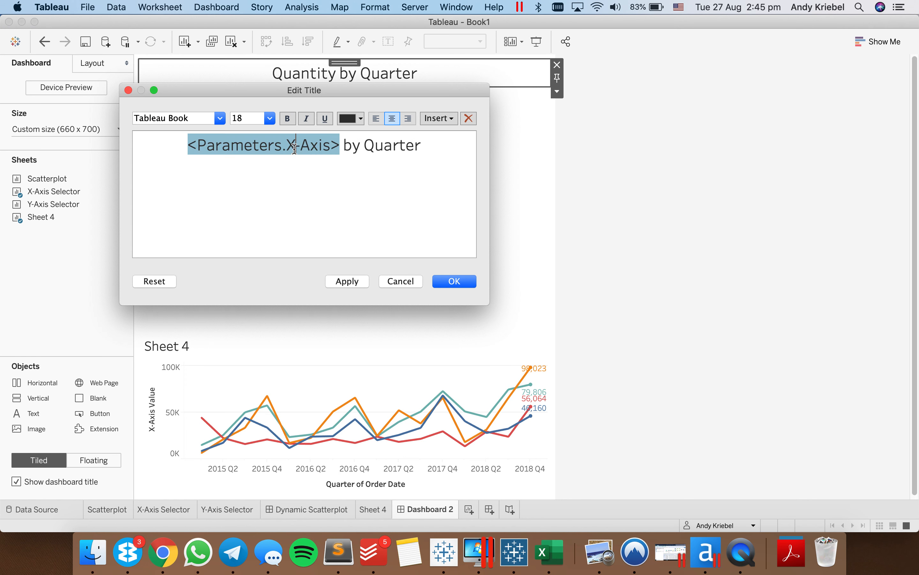
{"action": "left_click", "coordinate": [451, 282]}
- Fit the X-Axis Selector to Entire View, hide its title and reduce its height to a narrow row
{"action": "left_click", "coordinate": [386, 180]}
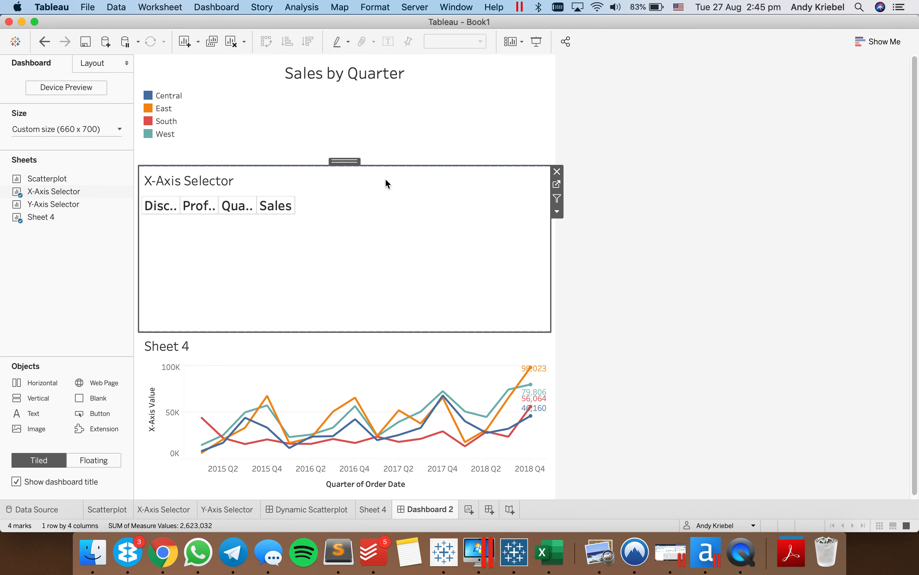
{"action": "left_click", "coordinate": [457, 41]}
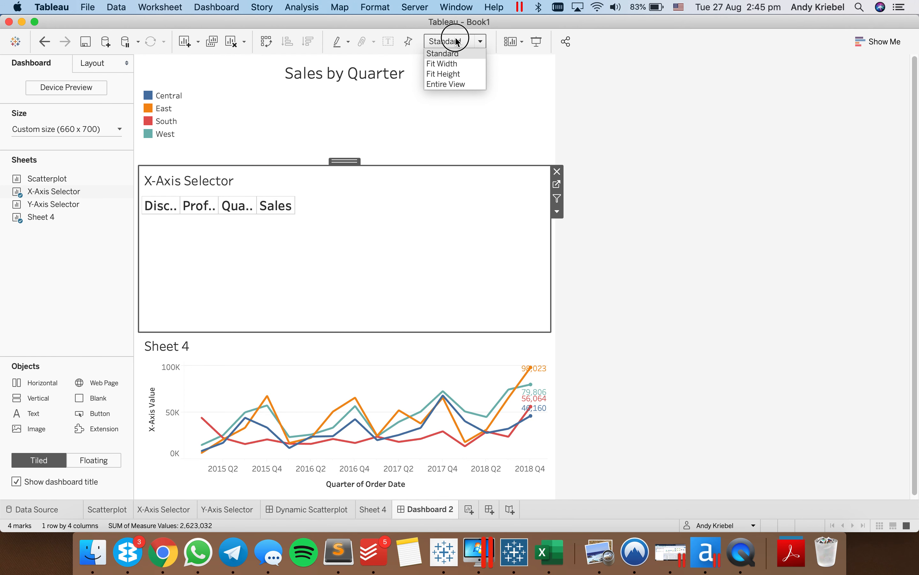
{"action": "left_click", "coordinate": [460, 80]}
{"action": "right_click", "coordinate": [208, 178]}
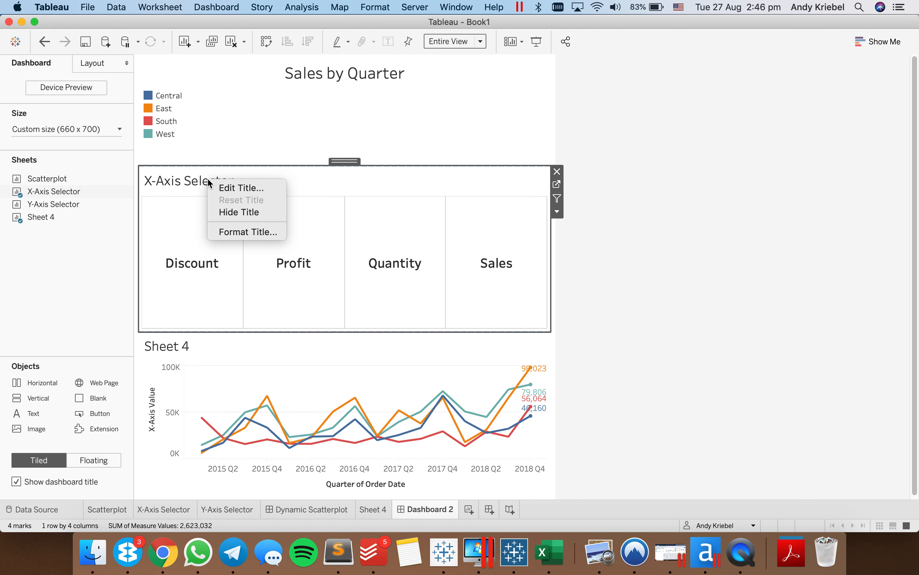
{"action": "left_click", "coordinate": [239, 212]}
{"action": "left_click_drag", "start_coordinate": [302, 313], "coordinate": [308, 204]}
- Move the Region legend to the right of the line chart and widen the chart so the legend becomes a narrow column
{"action": "left_click", "coordinate": [296, 138]}
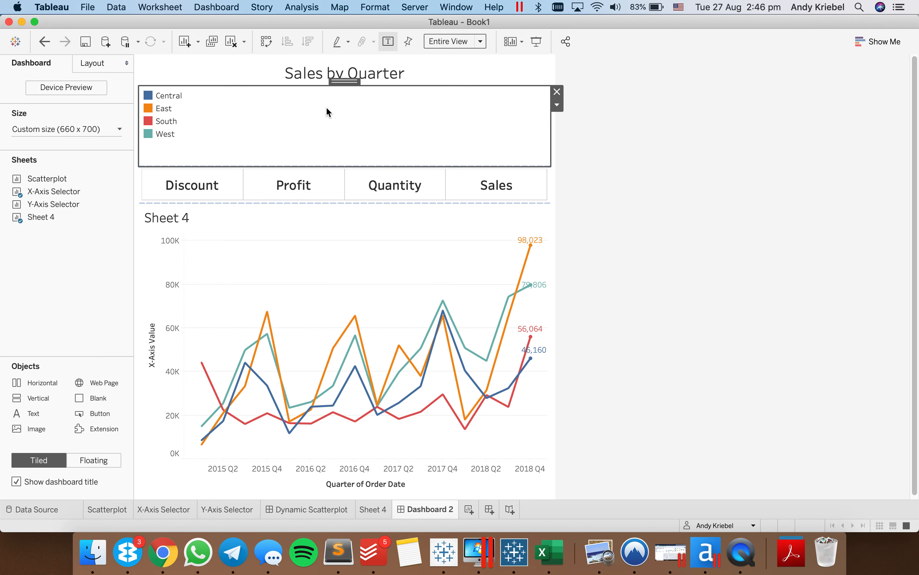
{"action": "left_click_drag", "start_coordinate": [344, 81], "coordinate": [511, 285]}
{"action": "left_click_drag", "start_coordinate": [347, 298], "coordinate": [487, 290]}
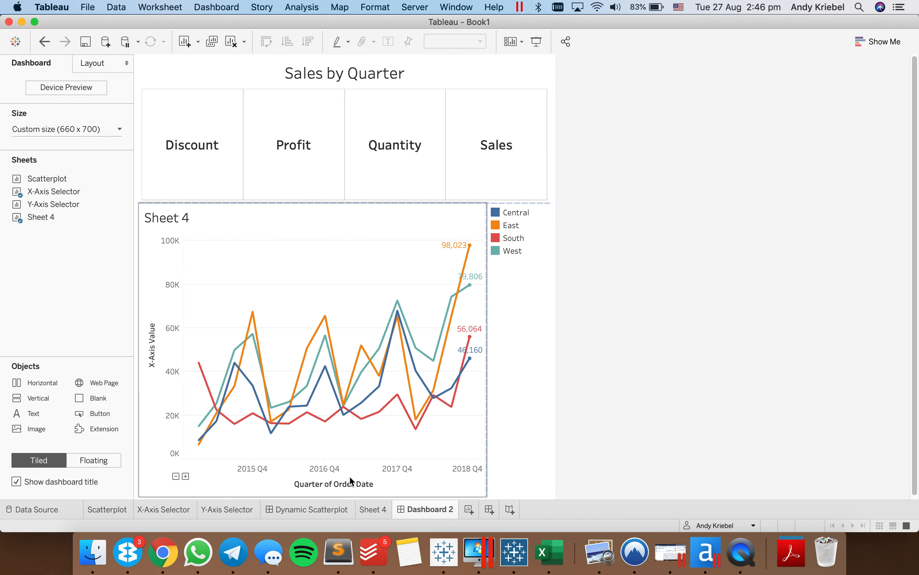
- Shrink the X-Axis Selector row to give the line chart more height, and hide the Sheet 4 title
{"action": "left_click", "coordinate": [334, 286]}
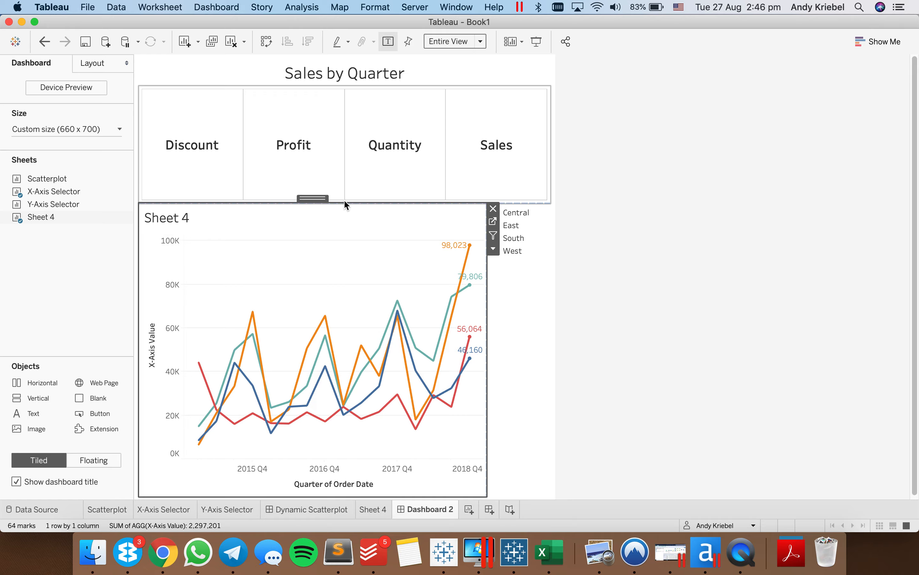
{"action": "left_click_drag", "start_coordinate": [344, 201], "coordinate": [333, 122]}
{"action": "right_click", "coordinate": [184, 141]}
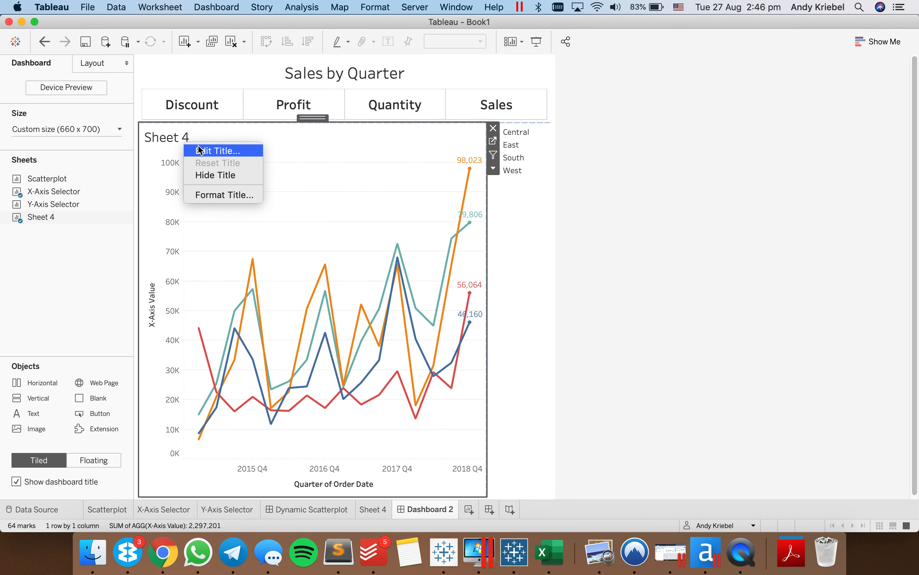
{"action": "left_click", "coordinate": [213, 172]}
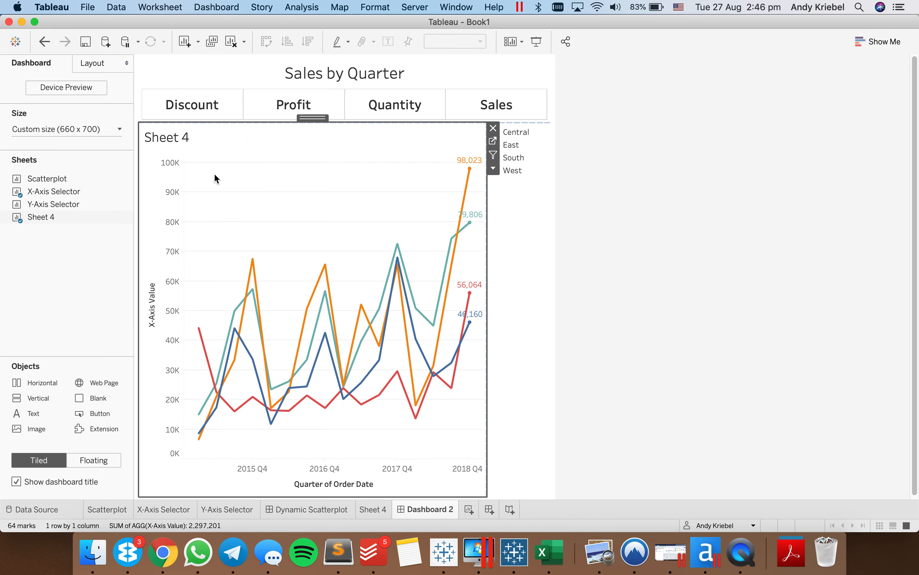
{"action": "left_click", "coordinate": [675, 277]}
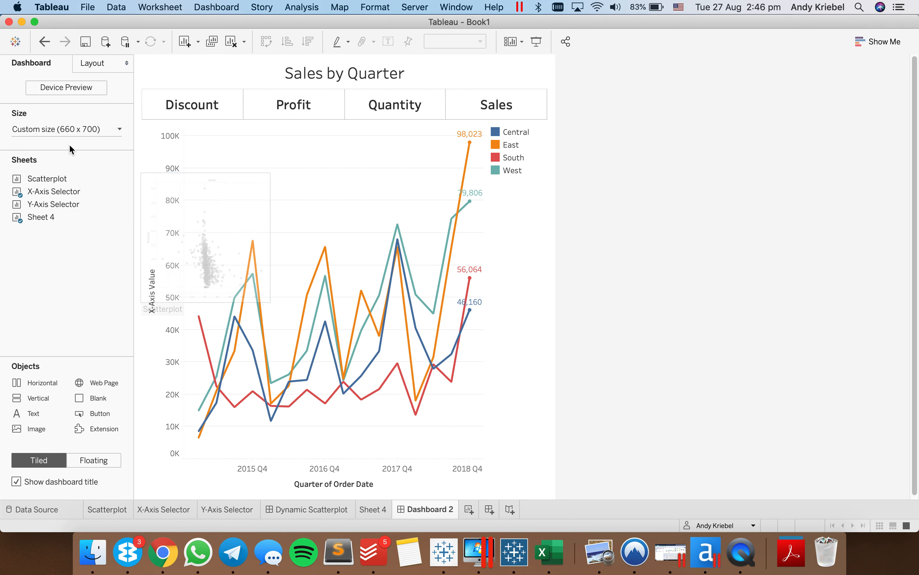
- Reduce the dashboard's fixed height to 500 px
{"action": "left_click", "coordinate": [76, 131]}
{"action": "left_click", "coordinate": [124, 210]}
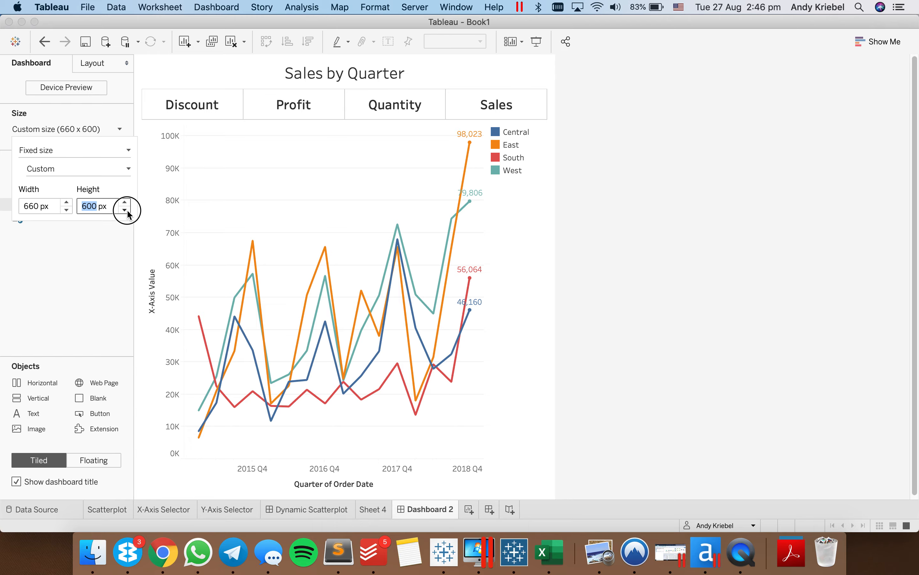
{"action": "left_click", "coordinate": [125, 210]}
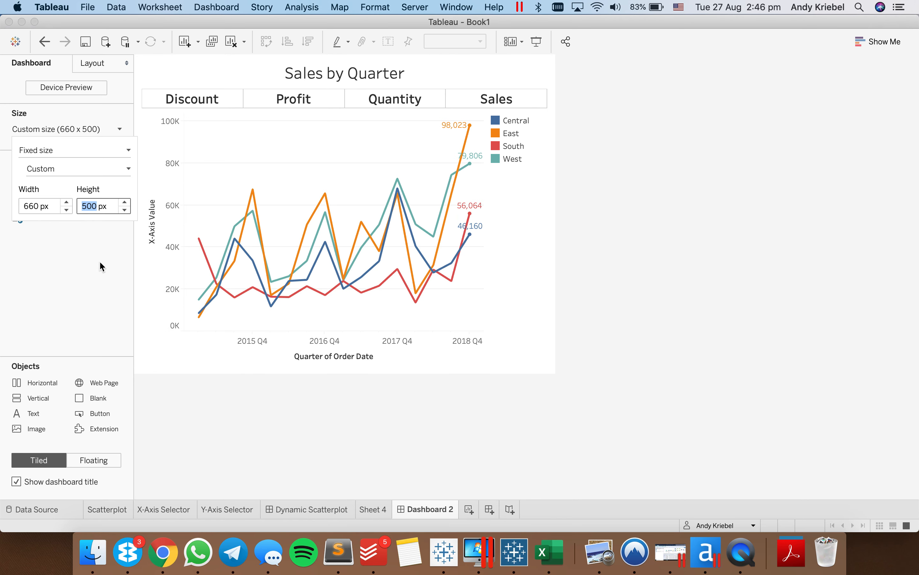
{"action": "left_click", "coordinate": [88, 282]}
- Make the X-Axis Selector row on the dashboard slightly taller above the line chart
{"action": "left_click", "coordinate": [350, 97]}
{"action": "left_click", "coordinate": [352, 97]}
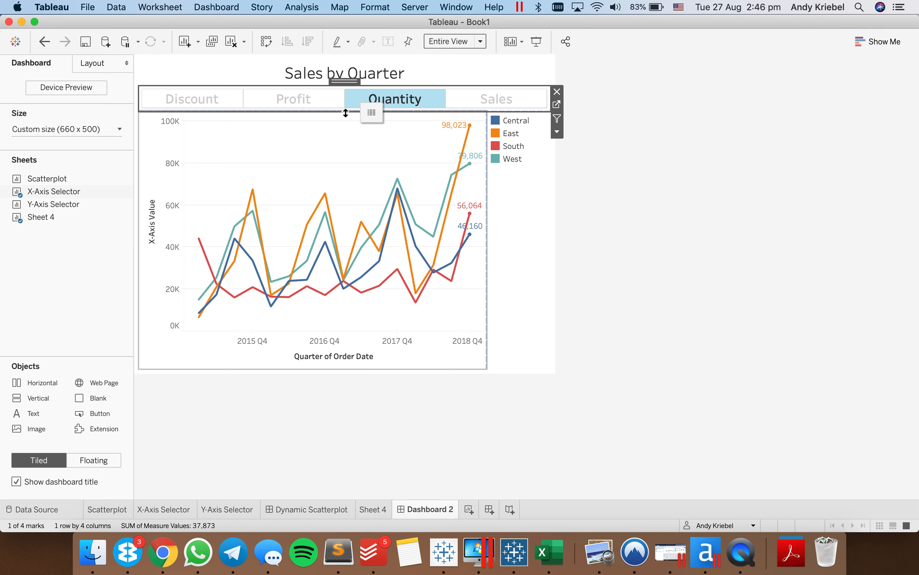
{"action": "mouse_move", "coordinate": [344, 110]}
{"action": "left_mouse_down"}
{"action": "mouse_move", "coordinate": [345, 122]}
{"action": "mouse_move", "coordinate": [362, 110]}
{"action": "left_mouse_up"}
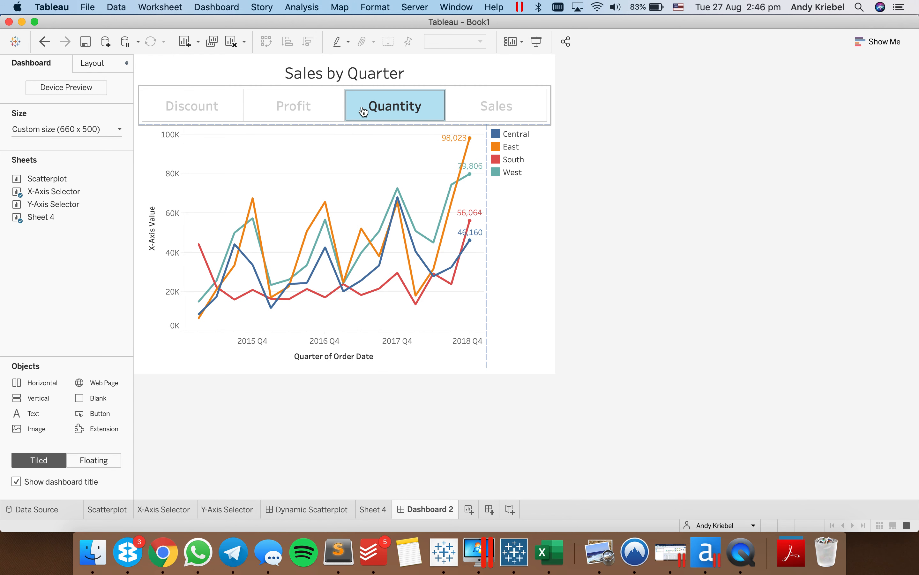
{"action": "left_click", "coordinate": [351, 165]}
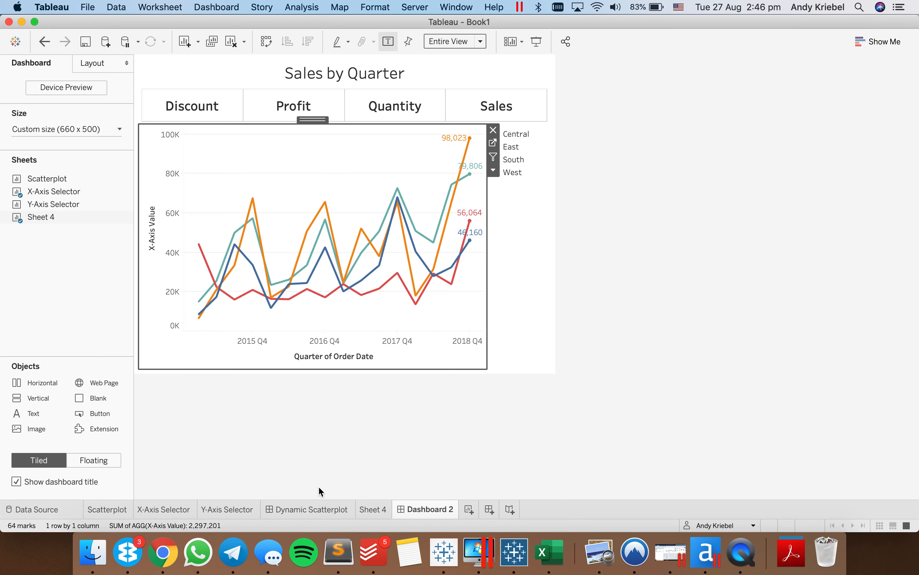
- On Sheet 4, add the X-Axis parameter to Rows ahead of the X-Axis Value measure
{"action": "left_click", "coordinate": [371, 509]}
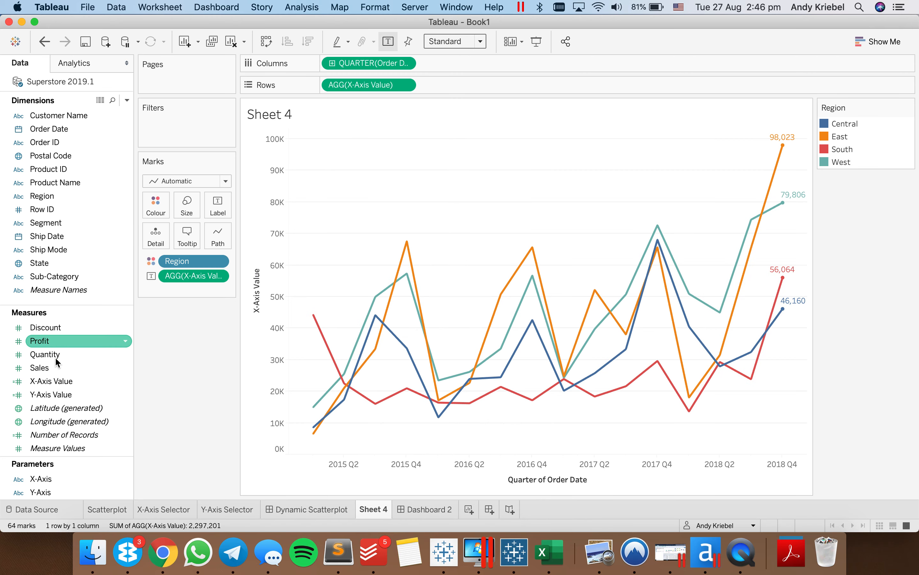
{"action": "left_click", "coordinate": [54, 479]}
{"action": "left_click_drag", "start_coordinate": [54, 479], "coordinate": [329, 86]}
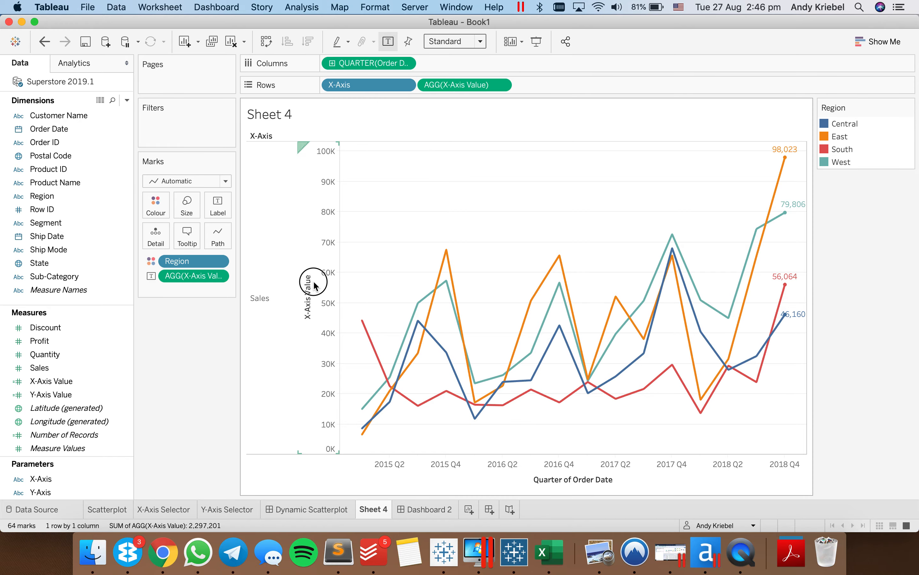
- Clear the title of the X-Axis Value axis in the line chart
{"action": "double_click", "coordinate": [314, 282]}
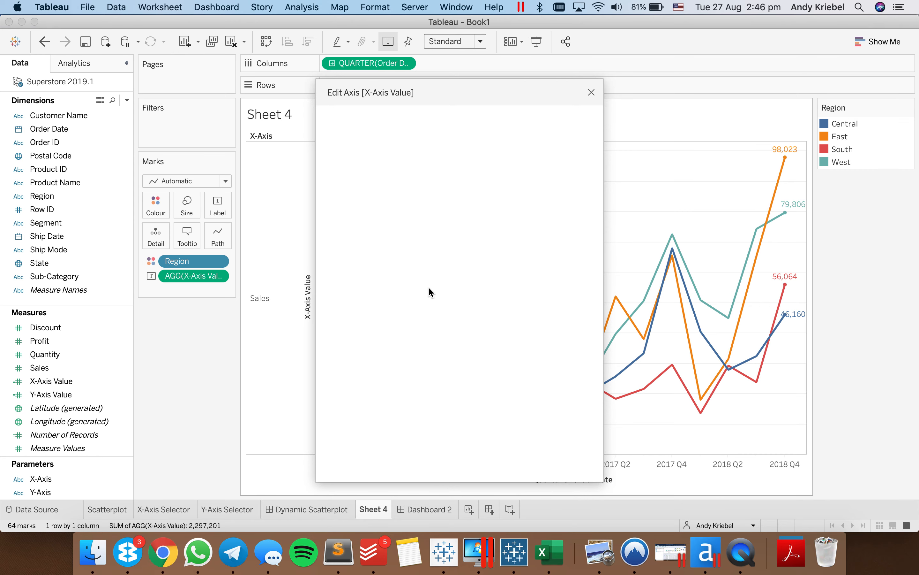
{"action": "triple_click", "coordinate": [392, 379]}
{"action": "key", "text": "BackSpace"}
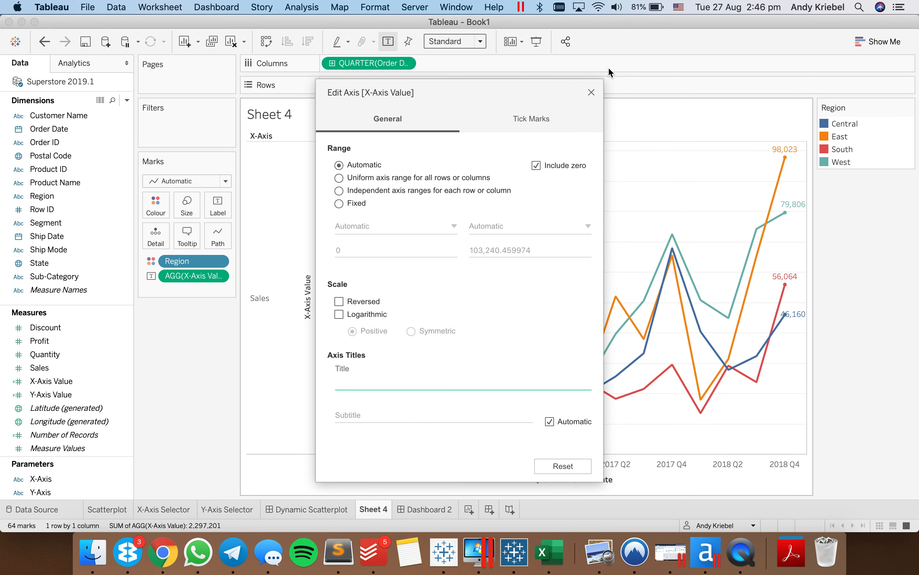
{"action": "left_click", "coordinate": [592, 92]}
- Rotate the Sales row header label to read vertically and hide the X-Axis field label beside it
{"action": "right_click", "coordinate": [267, 295]}
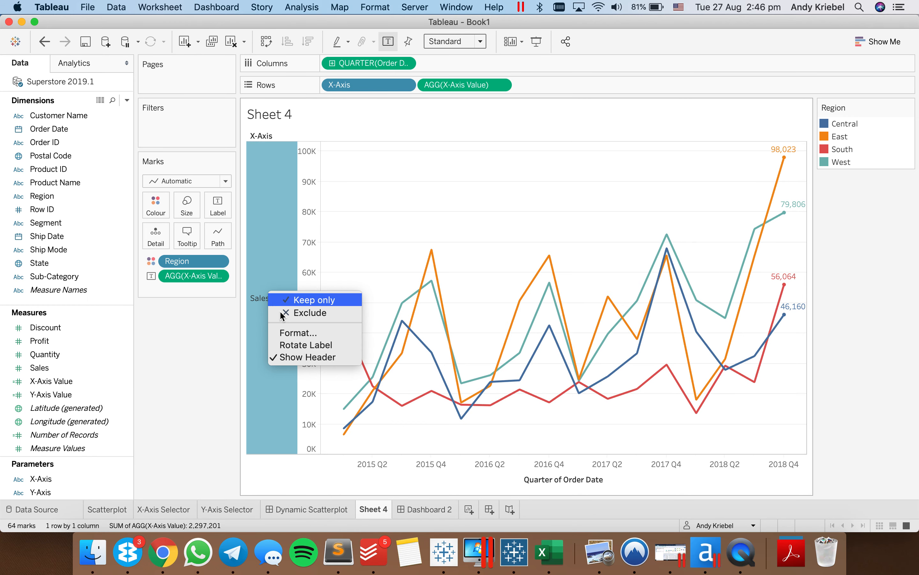
{"action": "left_click", "coordinate": [270, 342]}
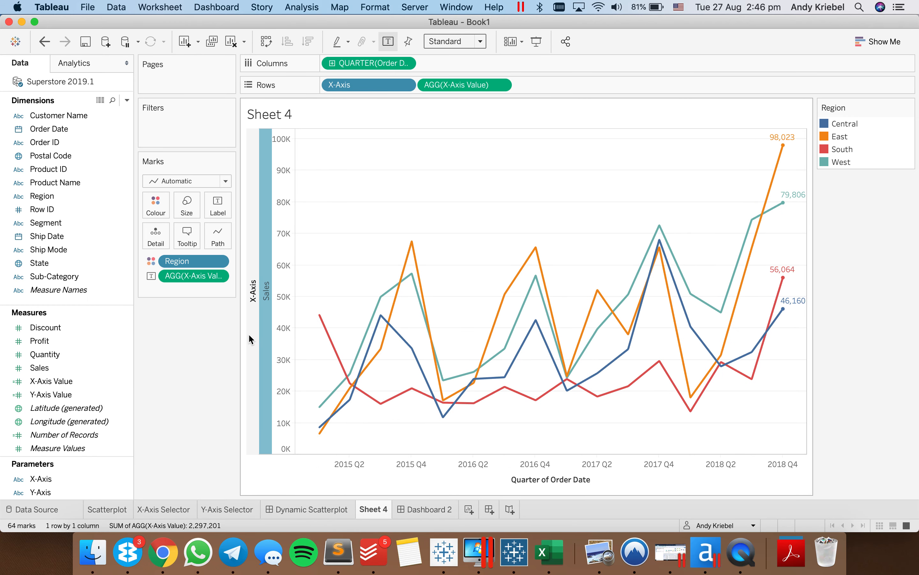
{"action": "right_click", "coordinate": [248, 334]}
{"action": "left_click", "coordinate": [277, 356]}
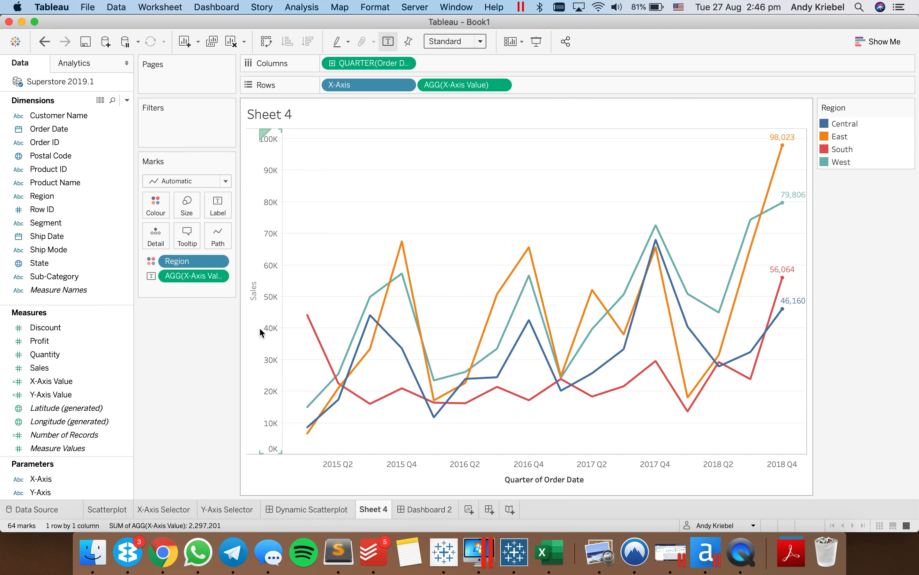
- Give the rotated Sales header a larger, bold, dark font and slightly widen its column
{"action": "right_click", "coordinate": [251, 325]}
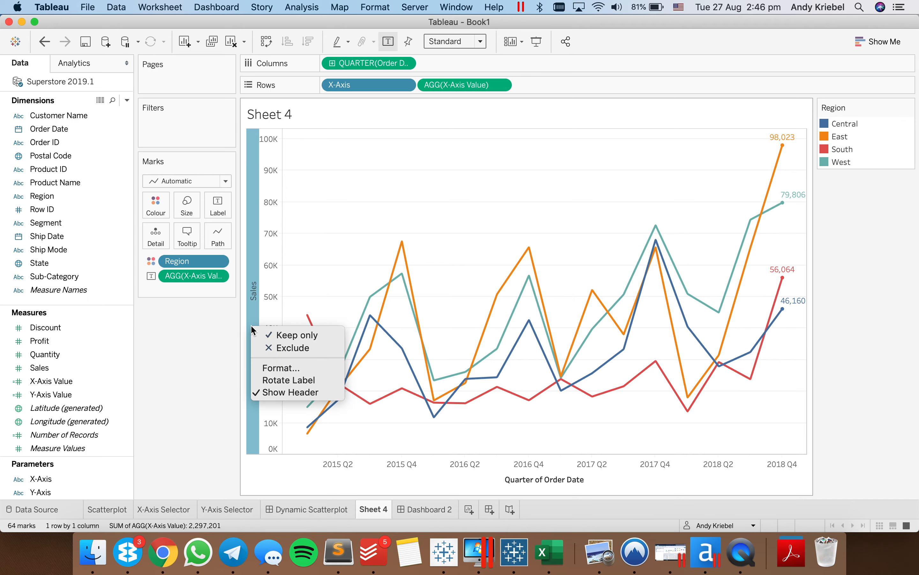
{"action": "left_click", "coordinate": [287, 369]}
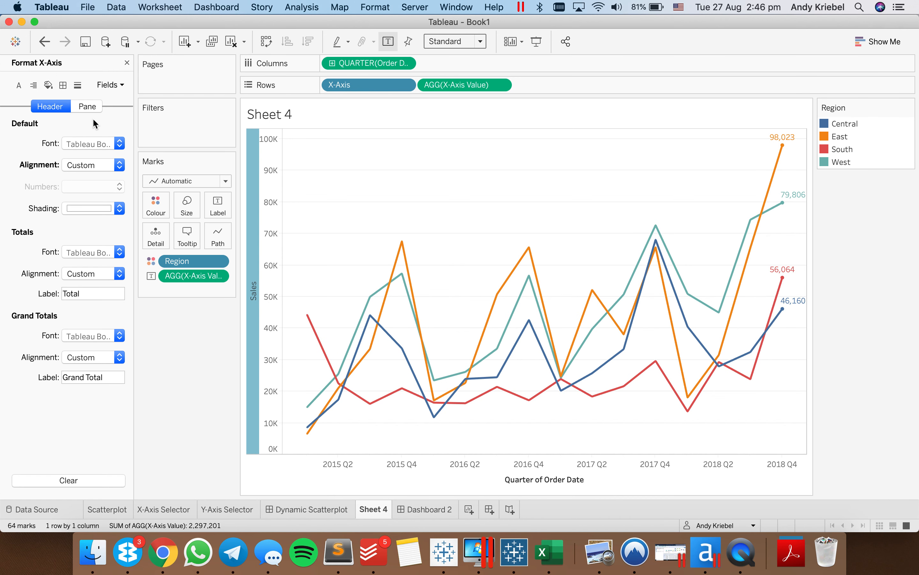
{"action": "left_click", "coordinate": [95, 141]}
{"action": "left_click", "coordinate": [71, 221]}
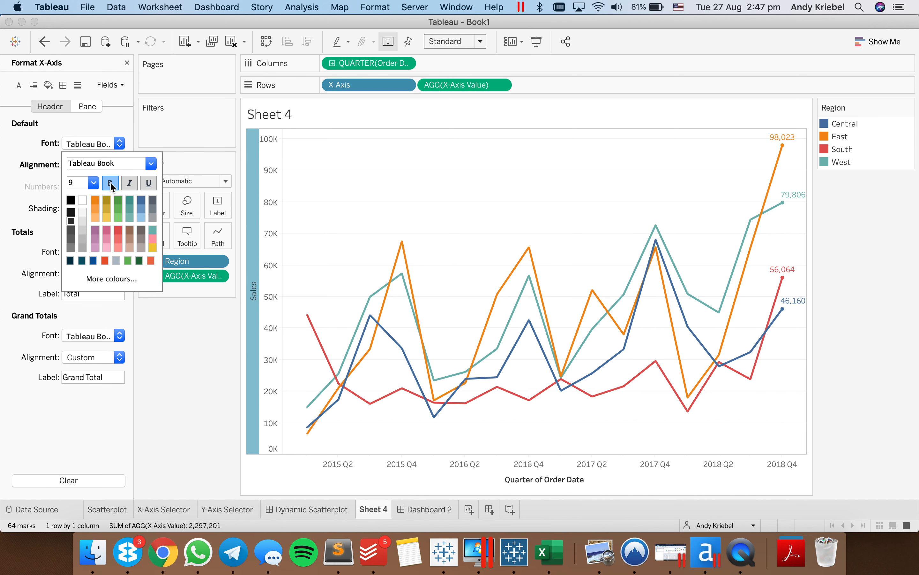
{"action": "left_click", "coordinate": [94, 184]}
{"action": "left_click", "coordinate": [74, 218]}
{"action": "left_click", "coordinate": [337, 238]}
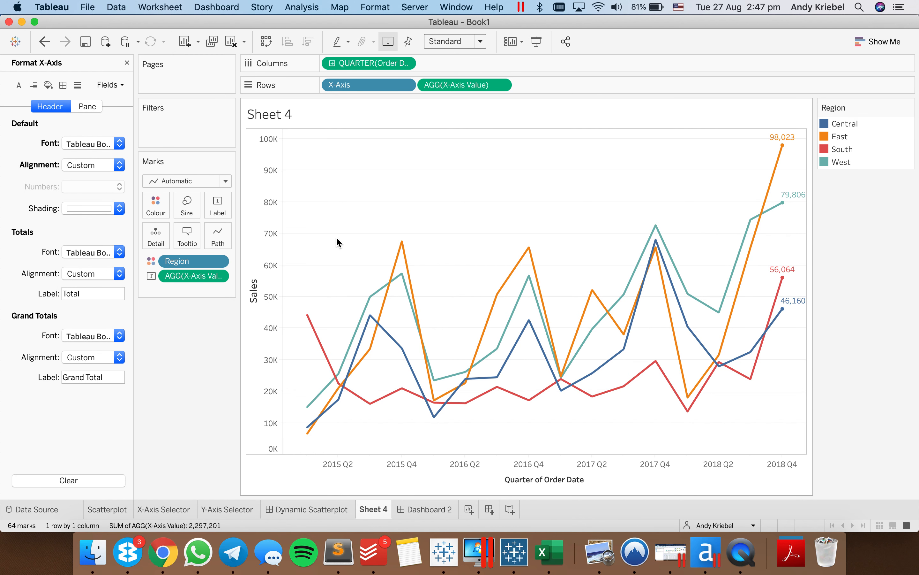
{"action": "left_click", "coordinate": [262, 270]}
{"action": "left_click_drag", "start_coordinate": [261, 270], "coordinate": [262, 269]}
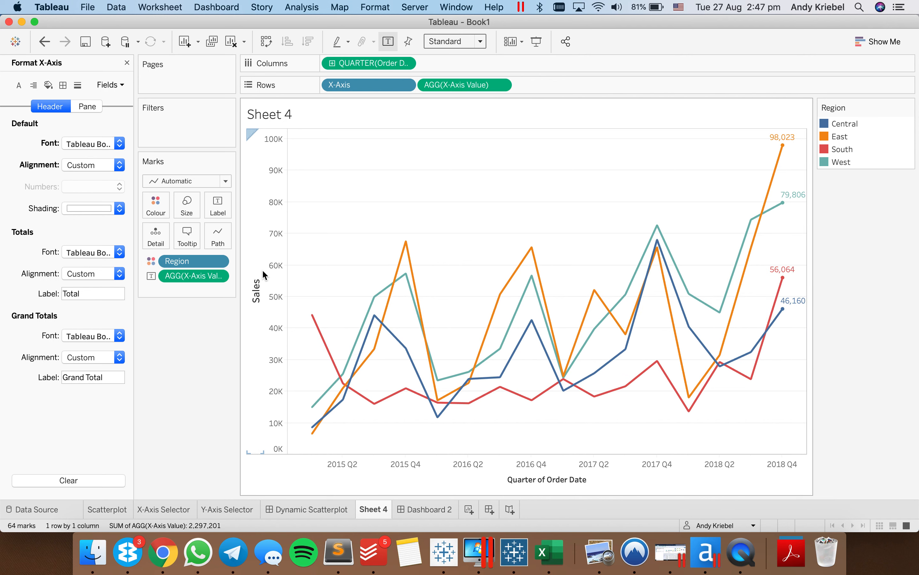
- On Dashboard 2, add a parameter action named "Update Line Chart Value"
{"action": "left_click", "coordinate": [424, 508]}
{"action": "left_click", "coordinate": [671, 253]}
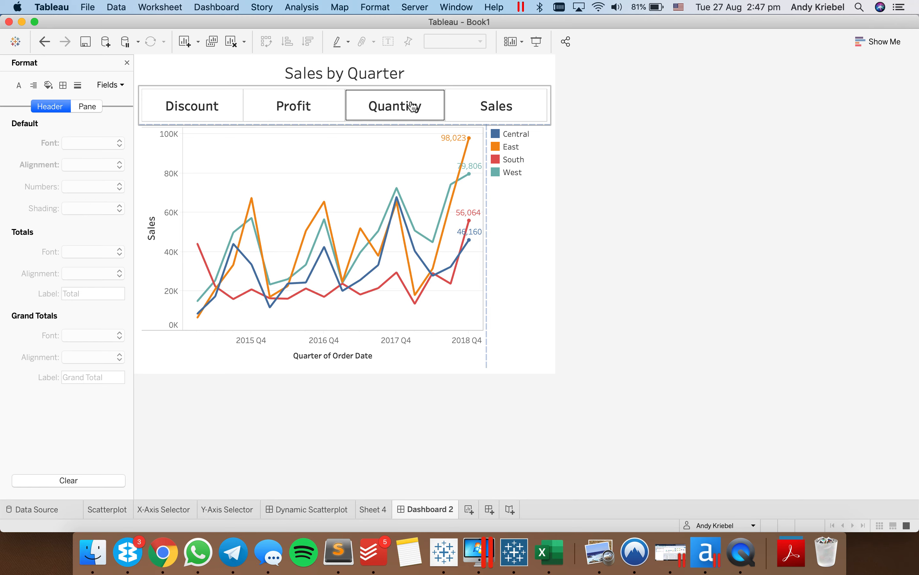
{"action": "left_click", "coordinate": [211, 8]}
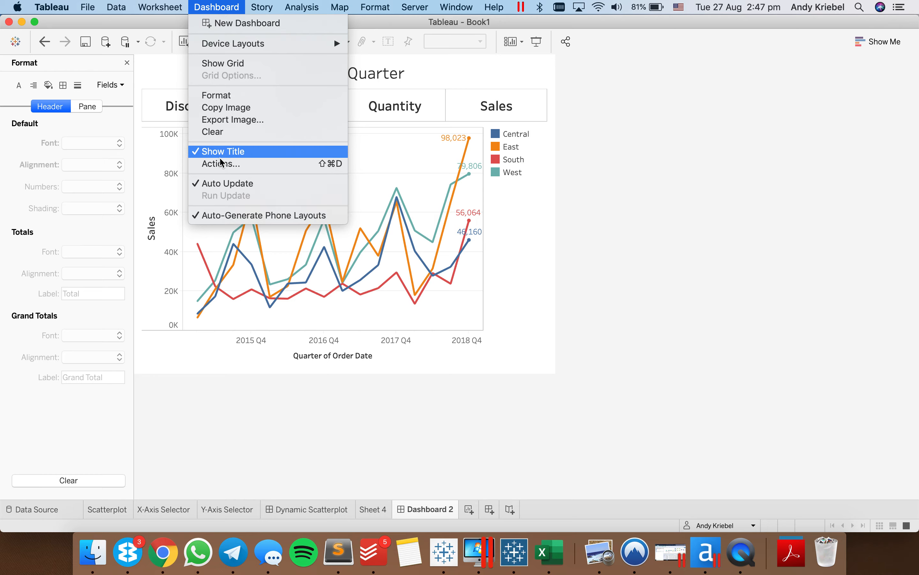
{"action": "left_click", "coordinate": [219, 168]}
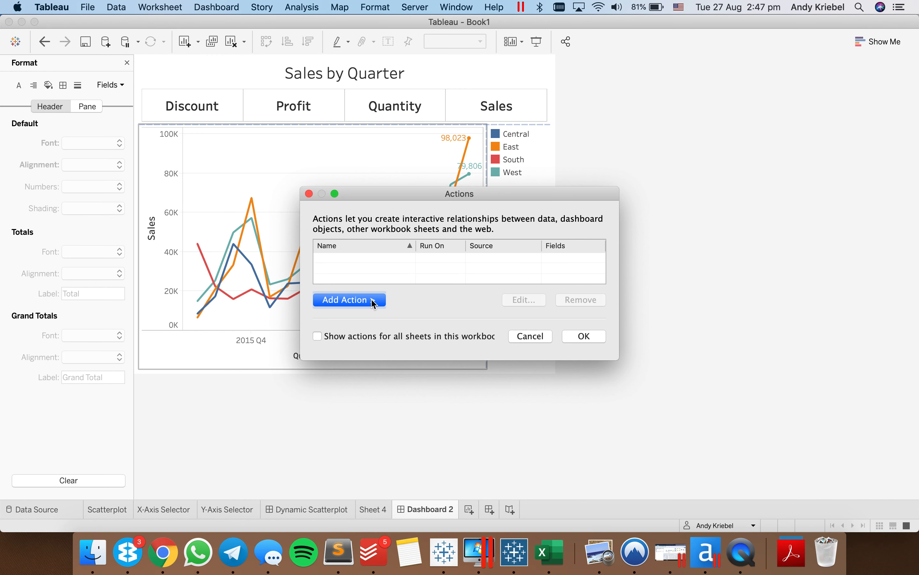
{"action": "left_click", "coordinate": [374, 302]}
{"action": "left_click", "coordinate": [453, 350]}
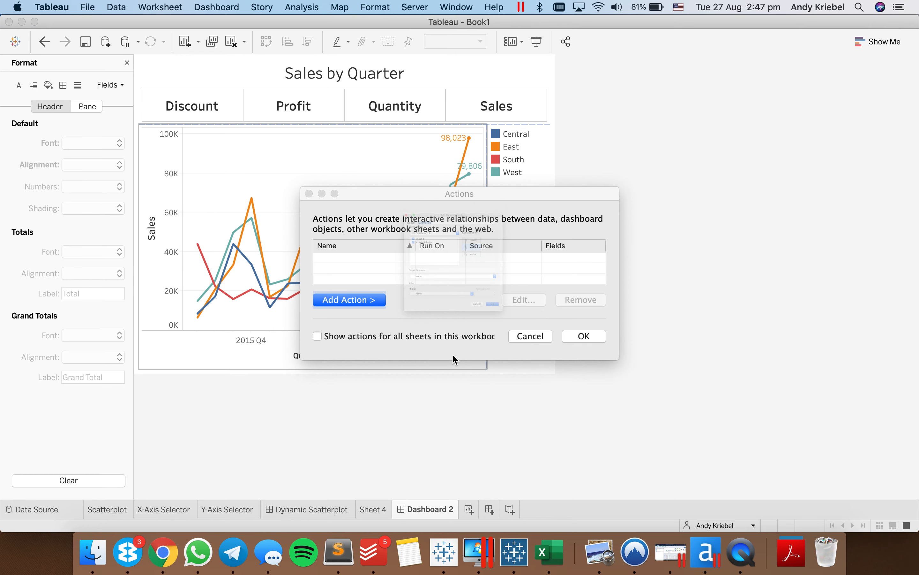
{"action": "type", "text": "Updae"}
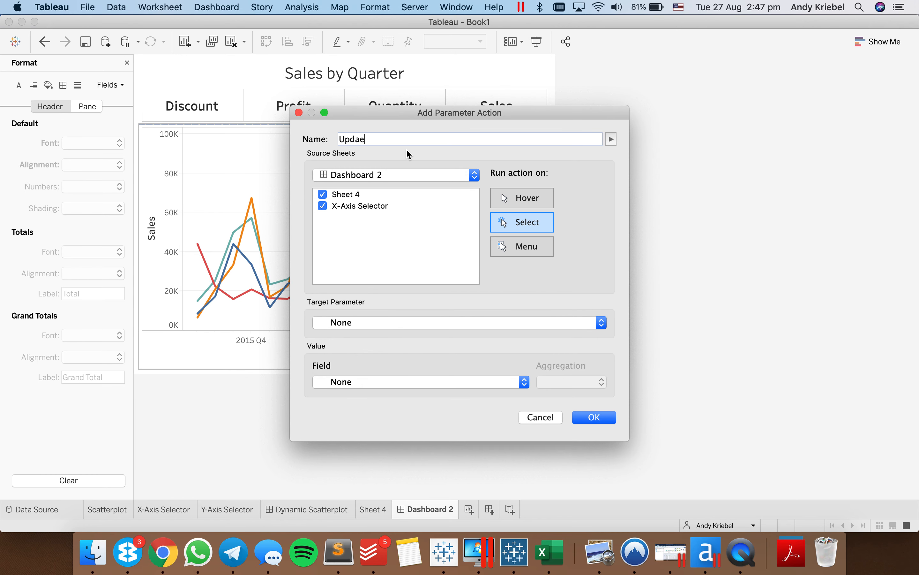
{"action": "key", "text": "BackSpace"}
{"action": "type", "text": "te Lien "}
{"action": "type", "text": "Chart Value"}
{"action": "left_click", "coordinate": [387, 140]}
{"action": "key", "text": "BackSpace"}
{"action": "key", "text": "BackSpace"}
{"action": "type", "text": "ne"}
- Set the action's source to X-Axis Selector only, target parameter X-Axis and value field Measure Names, and save it
{"action": "left_click", "coordinate": [323, 195]}
{"action": "left_click", "coordinate": [455, 332]}
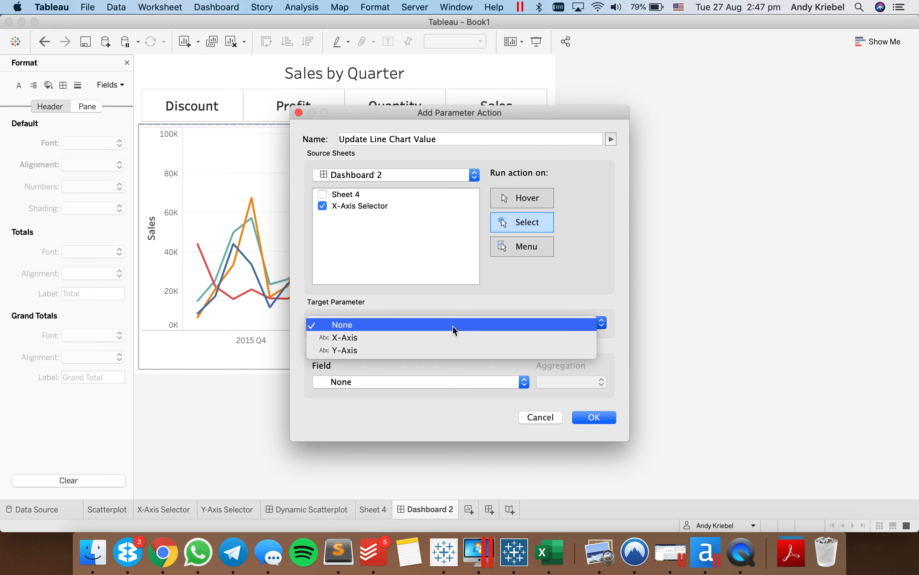
{"action": "left_click", "coordinate": [443, 341]}
{"action": "left_click", "coordinate": [433, 381]}
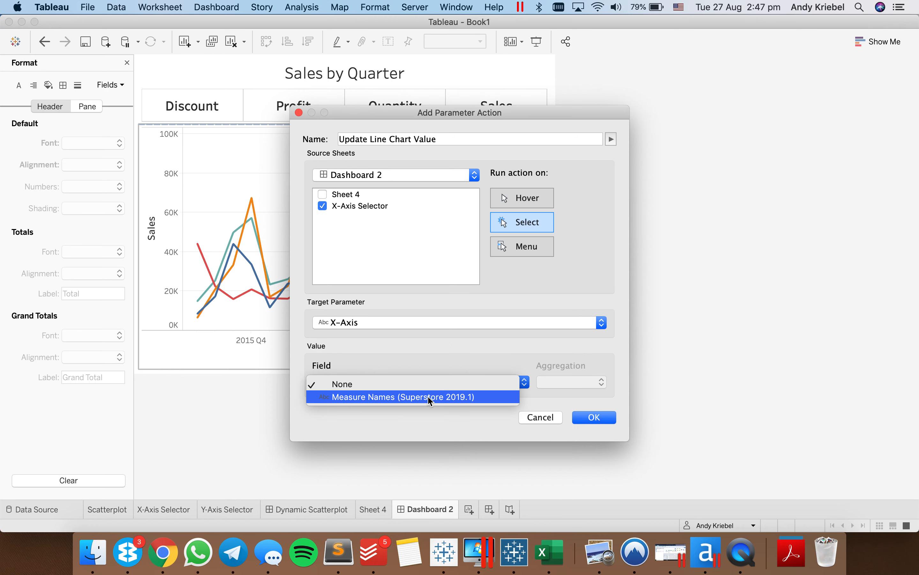
{"action": "left_click", "coordinate": [428, 396]}
{"action": "left_click", "coordinate": [595, 417]}
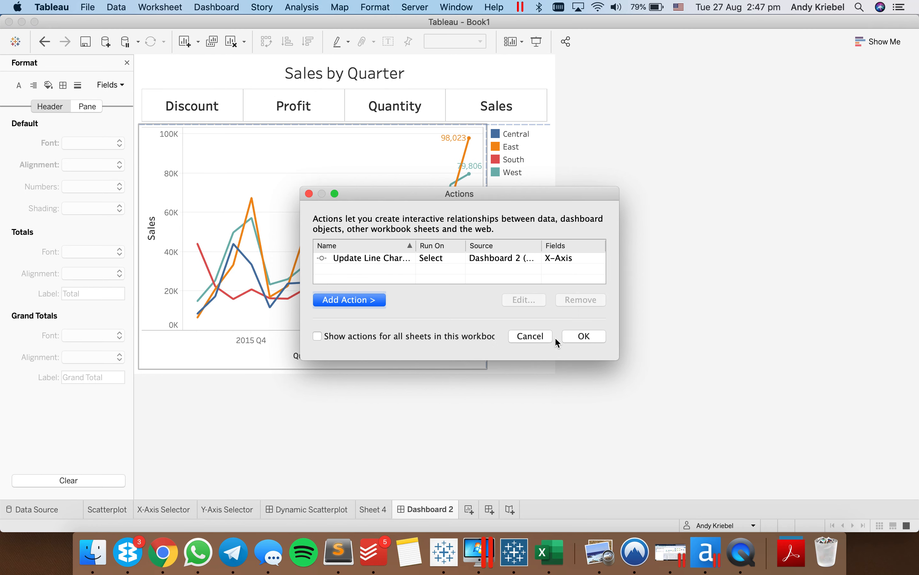
{"action": "left_click", "coordinate": [583, 336]}
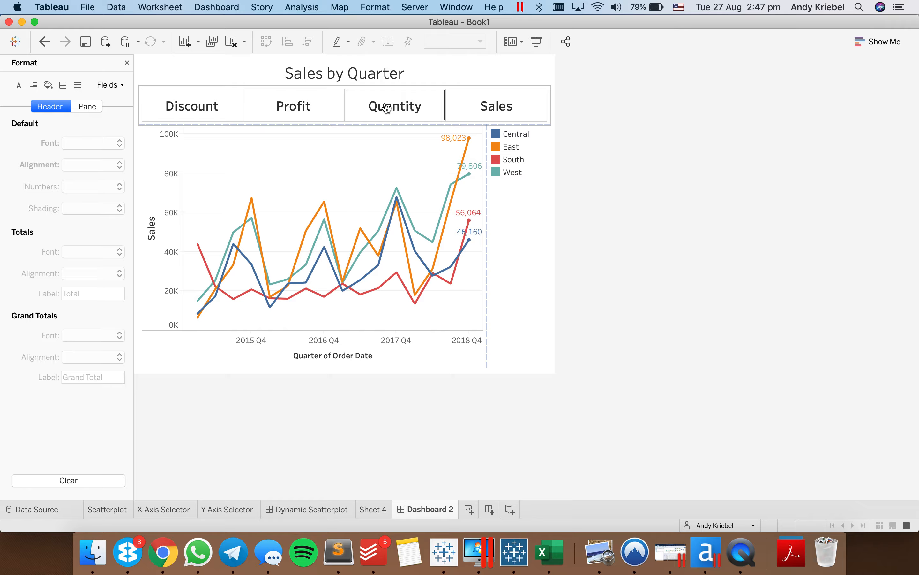
- Test the new action by selecting Profit, Sales, Discount and Profit again in the measure selector above the line chart
{"action": "left_click", "coordinate": [313, 114]}
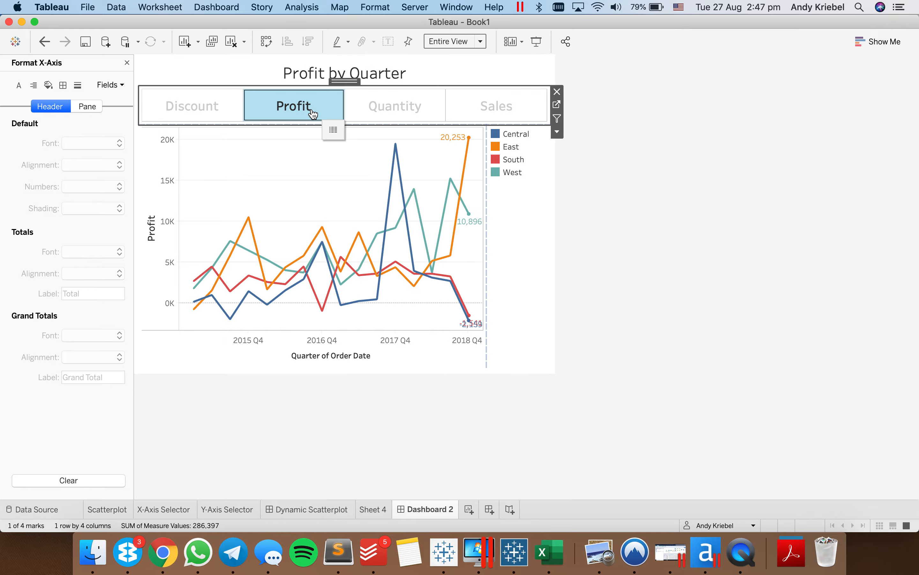
{"action": "left_click", "coordinate": [313, 114]}
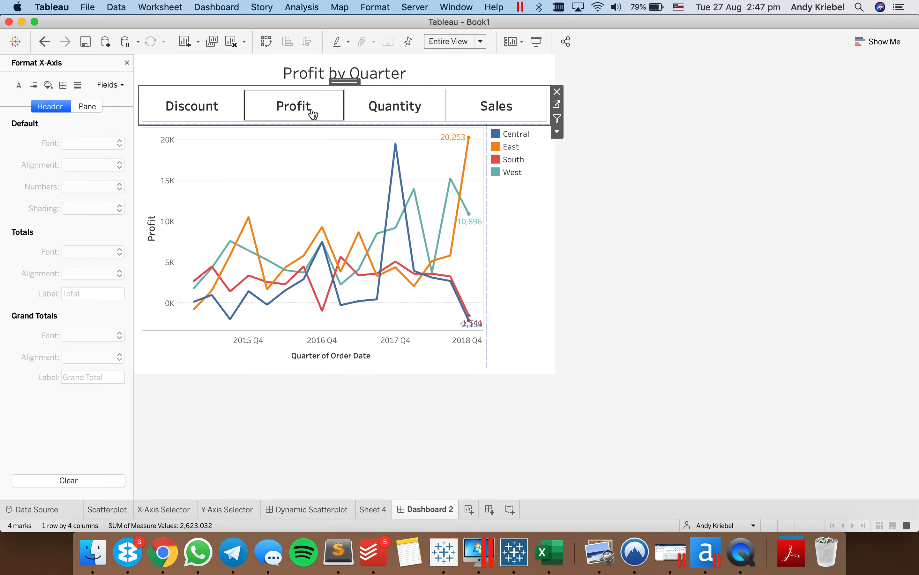
{"action": "left_click", "coordinate": [487, 113]}
{"action": "left_click", "coordinate": [487, 113]}
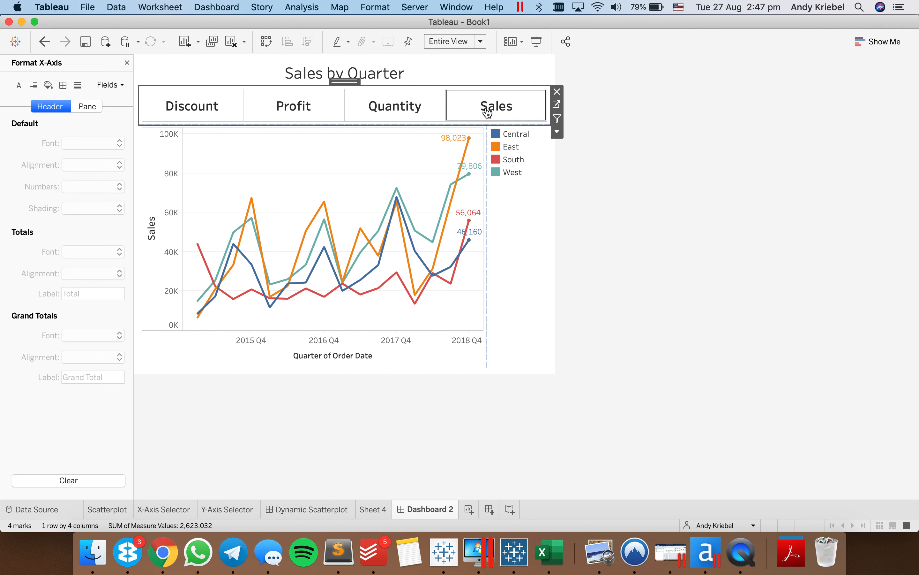
{"action": "left_click", "coordinate": [185, 109]}
{"action": "left_click", "coordinate": [185, 110]}
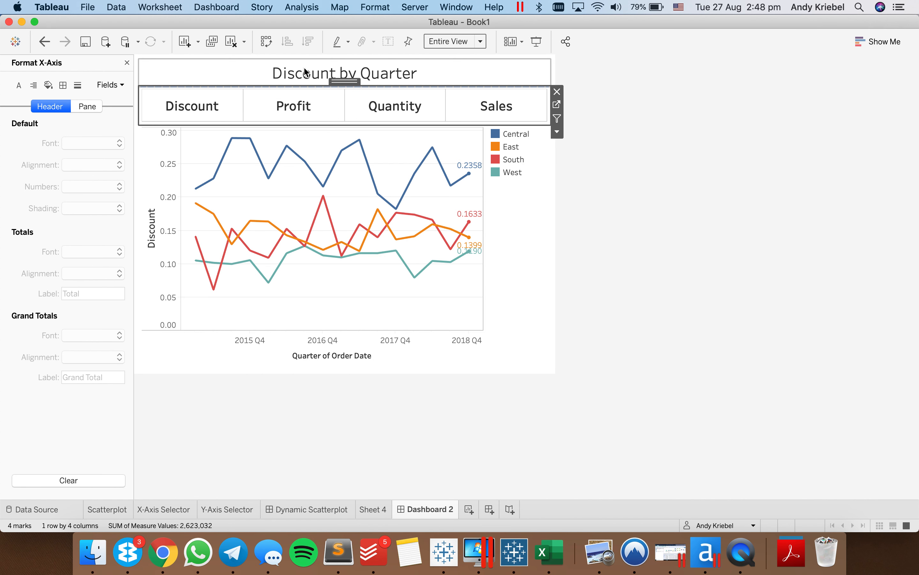
{"action": "left_click", "coordinate": [320, 117]}
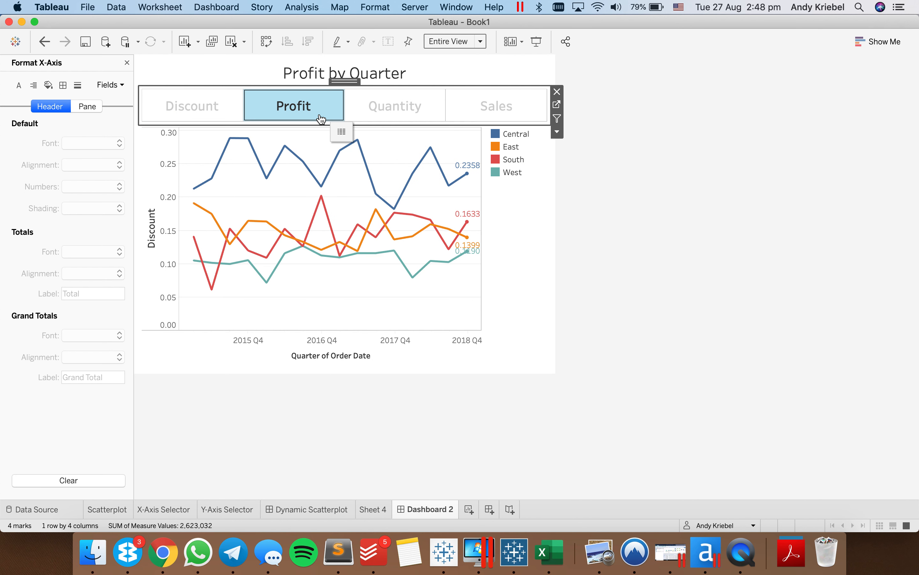
- Compare with the Dynamic Scatterplot dashboard by trying Discount, Profit and Sales as its X-axis measure, and return to Dashboard 2
{"action": "left_click", "coordinate": [332, 509]}
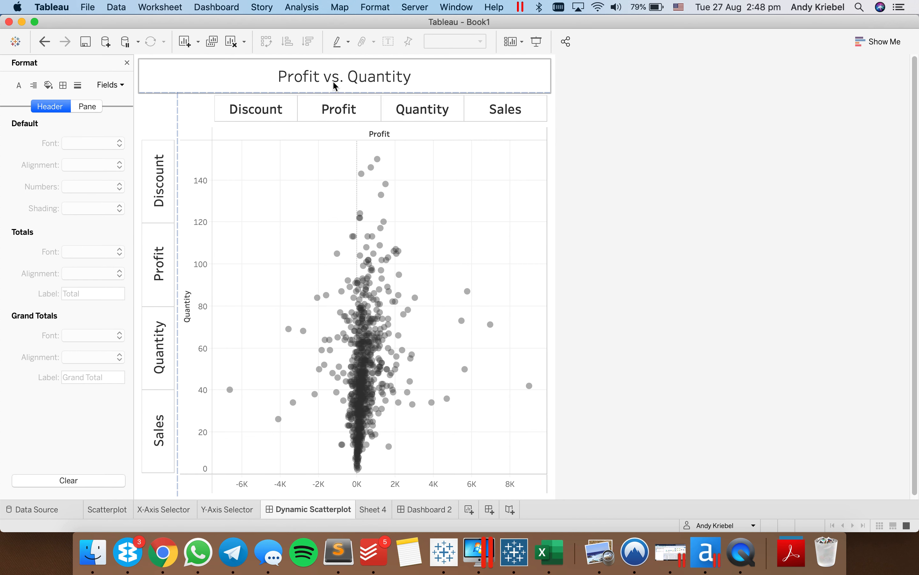
{"action": "mouse_move", "coordinate": [343, 443]}
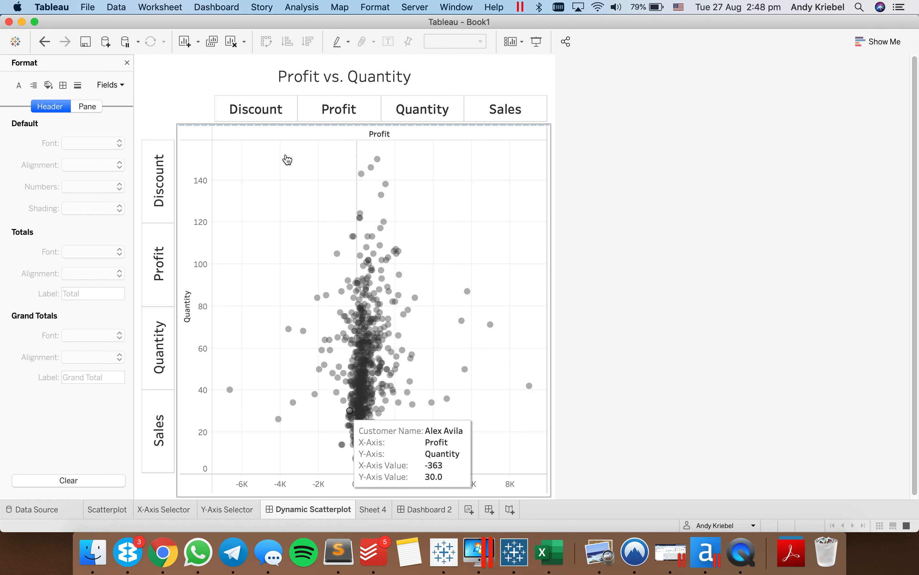
{"action": "left_click", "coordinate": [278, 115]}
{"action": "mouse_move", "coordinate": [261, 119]}
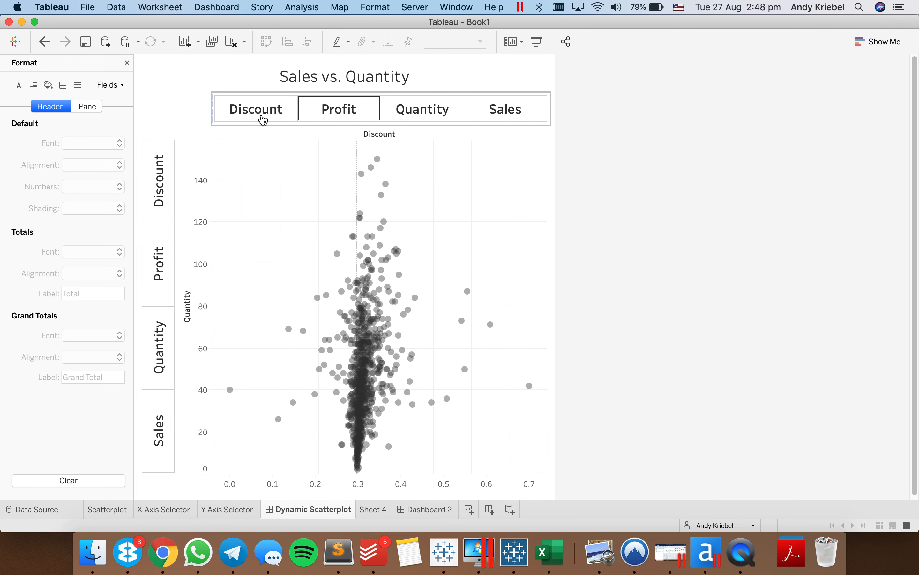
{"action": "mouse_move", "coordinate": [289, 268]}
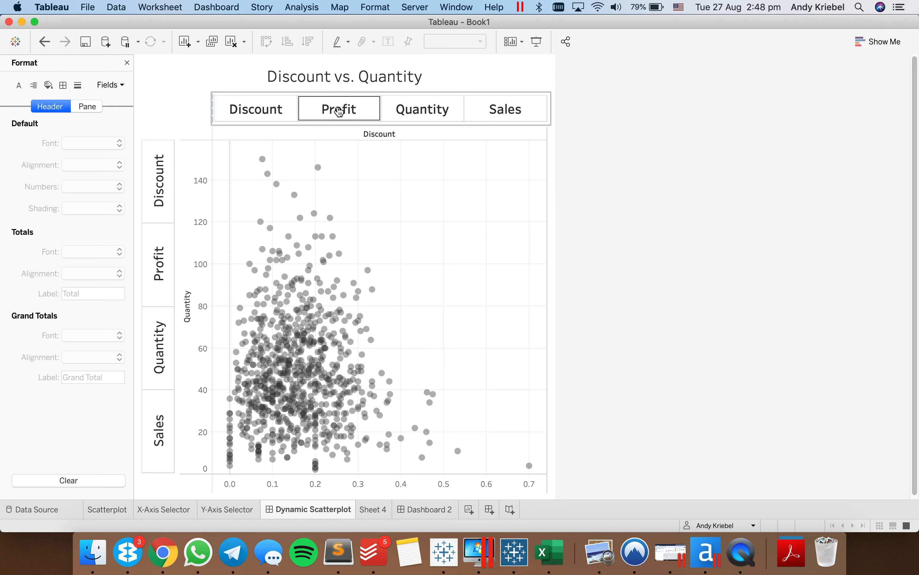
{"action": "mouse_move", "coordinate": [339, 113]}
{"action": "mouse_move", "coordinate": [473, 120]}
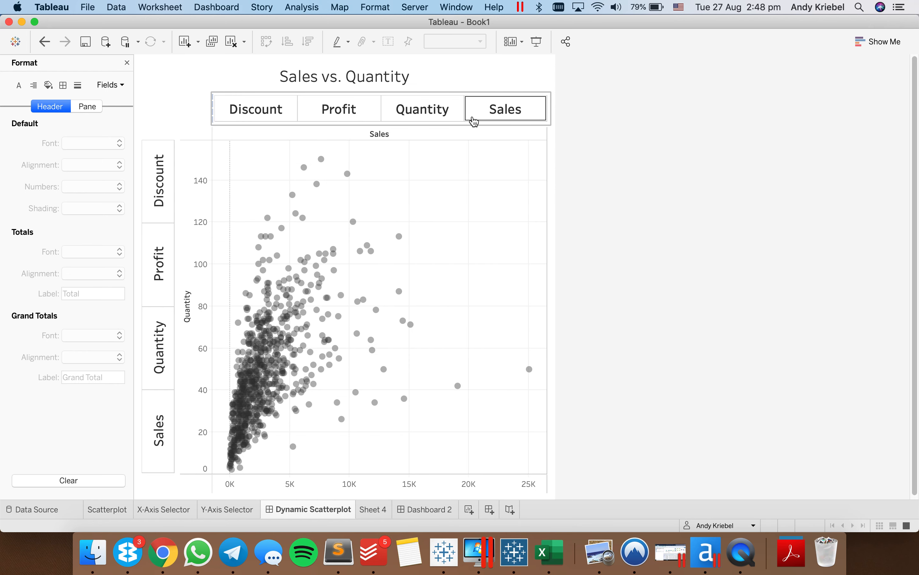
{"action": "left_click", "coordinate": [434, 512]}
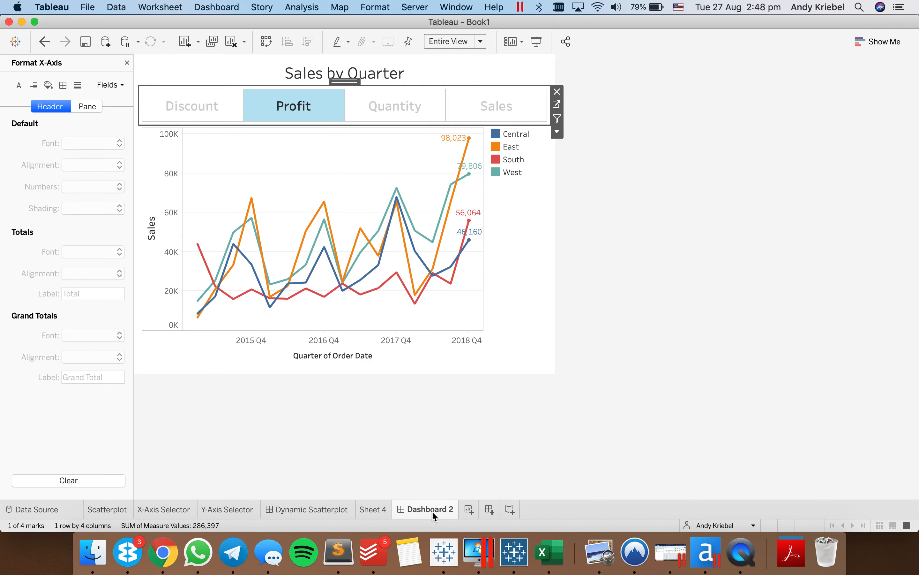
- Clear the Profit selection in the Dashboard 2 measure selector, and return to Sheet 4 with the X-Axis formatting closed
{"action": "left_click", "coordinate": [322, 119]}
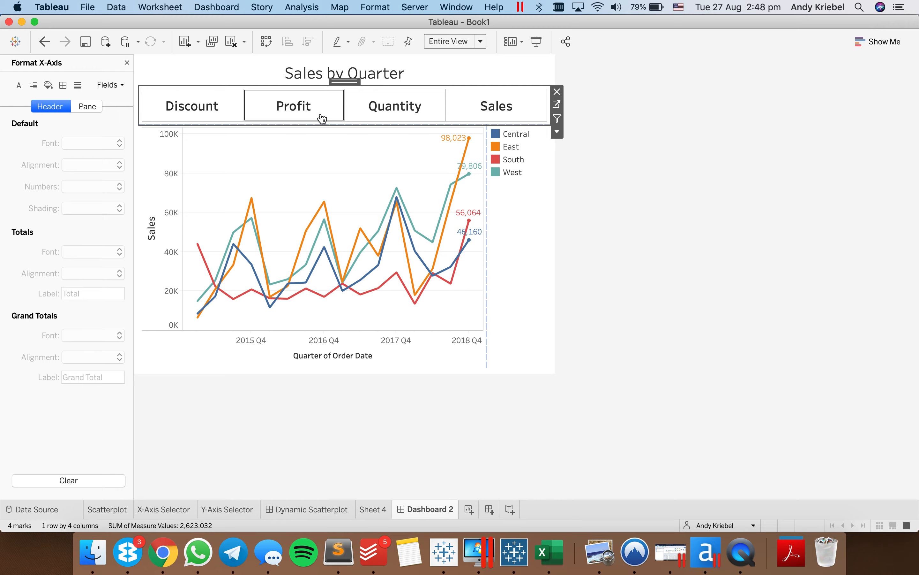
{"action": "left_click", "coordinate": [740, 265]}
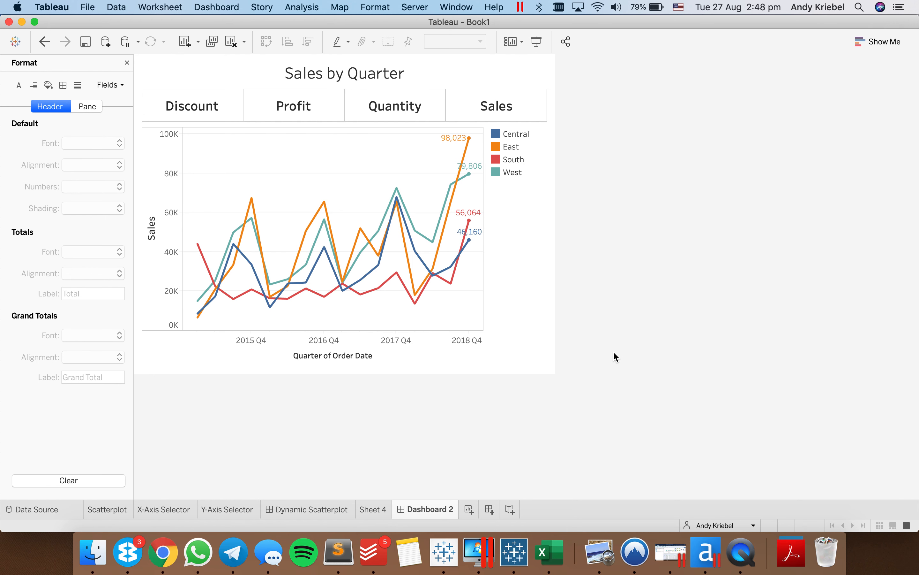
{"action": "left_click", "coordinate": [377, 508]}
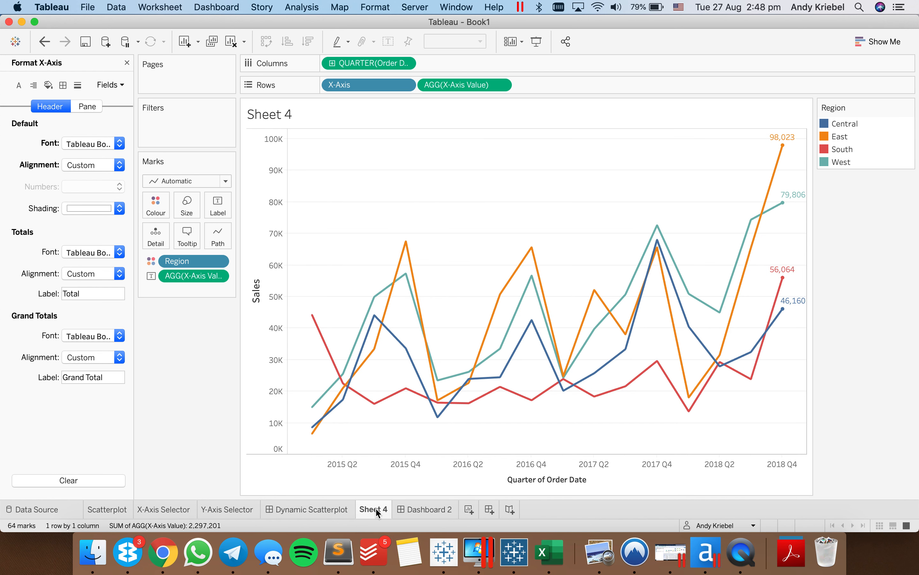
{"action": "left_click", "coordinate": [126, 63]}
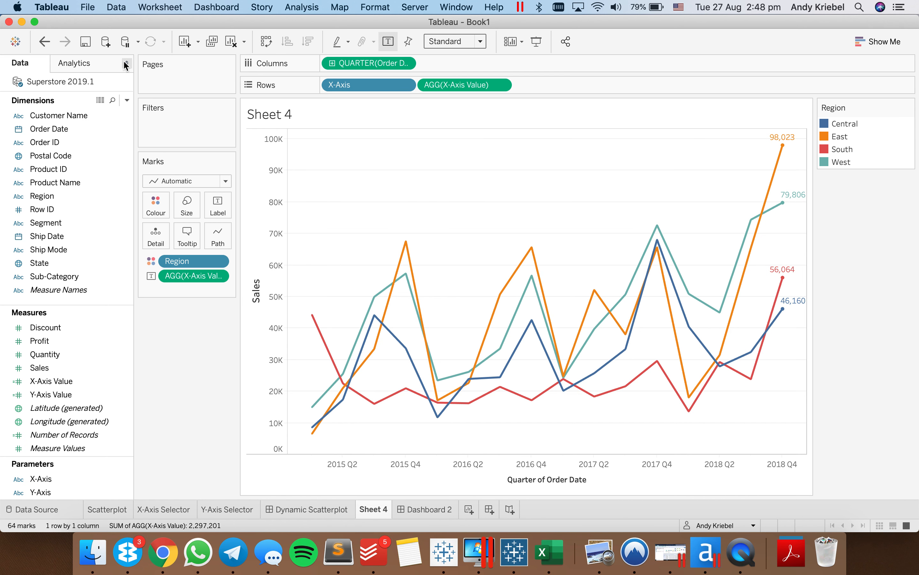
{"action": "left_click", "coordinate": [127, 100]}
{"action": "left_click", "coordinate": [121, 115]}
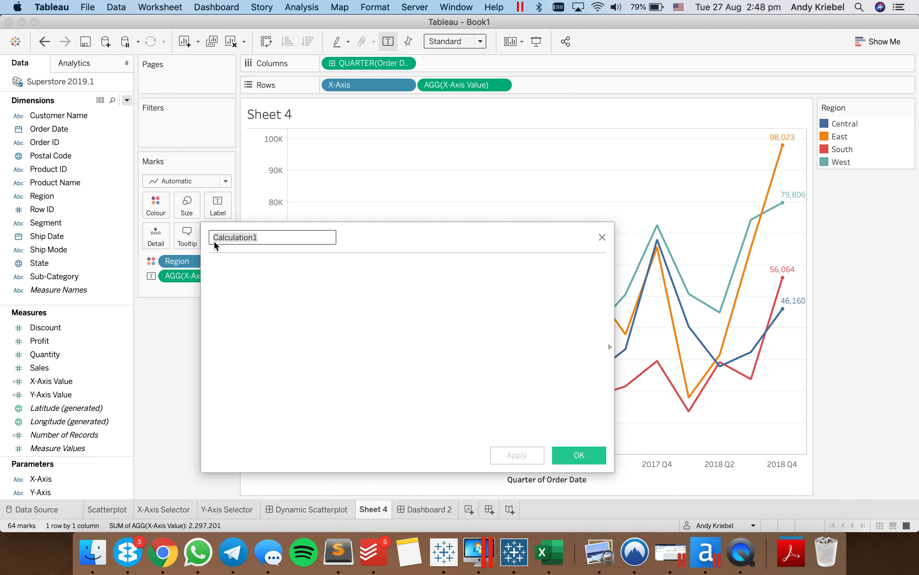
{"action": "left_click_drag", "start_coordinate": [75, 291], "coordinate": [324, 328]}
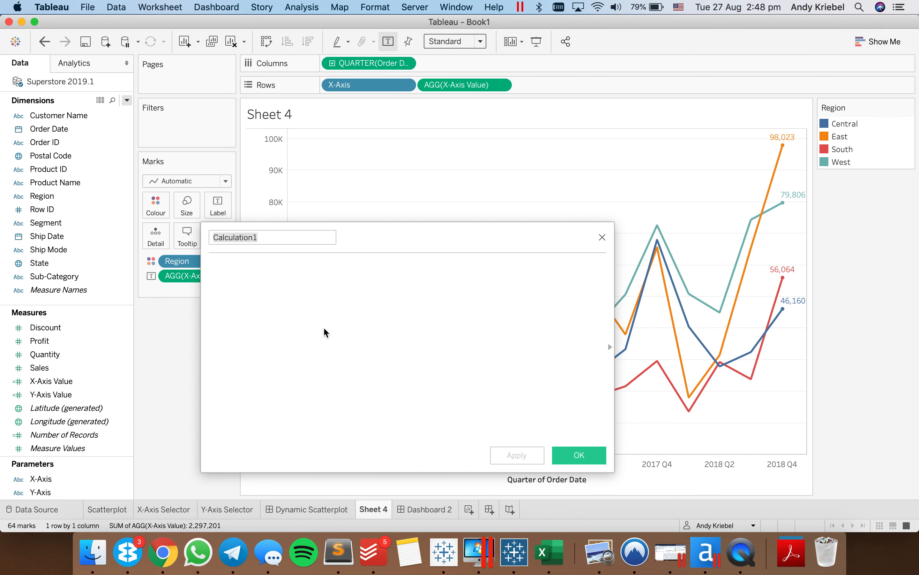
{"action": "left_click", "coordinate": [82, 291]}
{"action": "left_click_drag", "start_coordinate": [82, 291], "coordinate": [272, 282]}
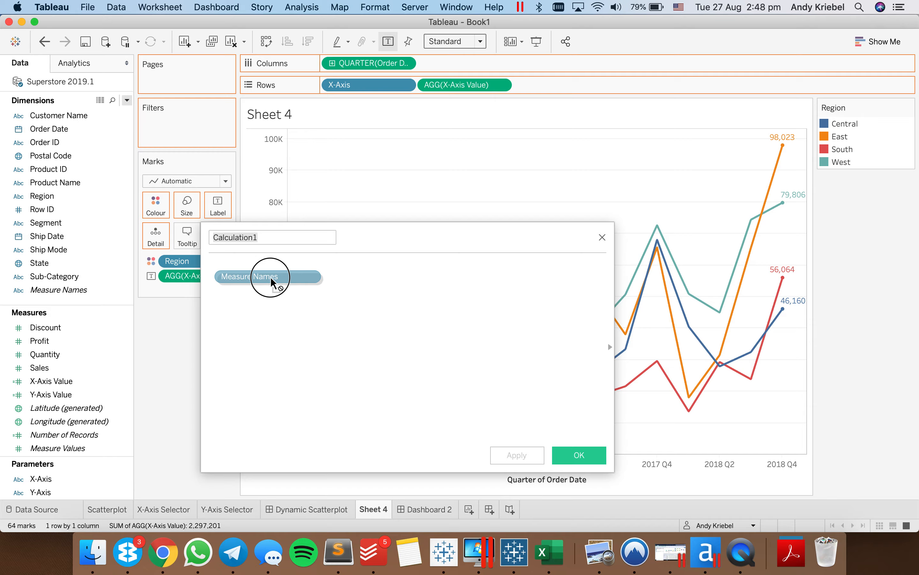
{"action": "left_click_drag", "start_coordinate": [272, 282], "coordinate": [271, 281]}
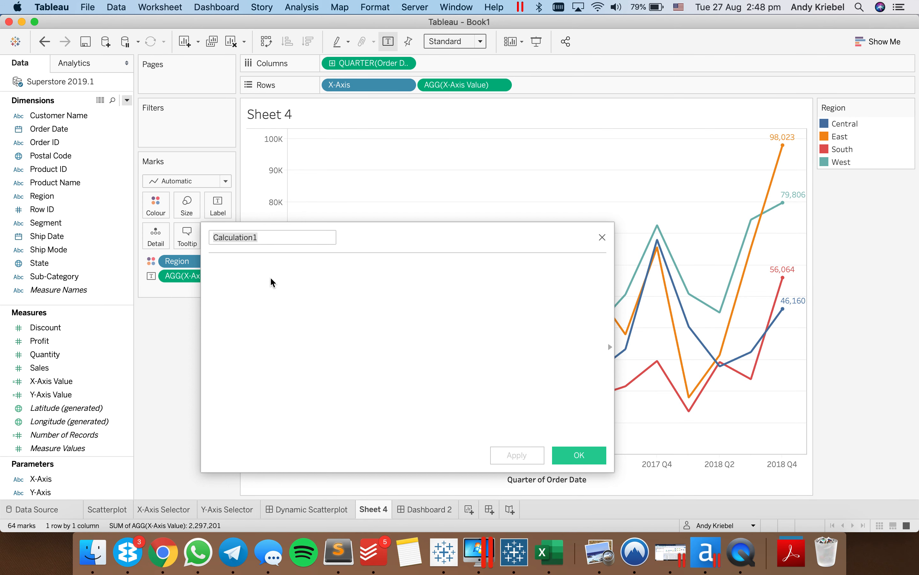
{"action": "left_click", "coordinate": [602, 238]}
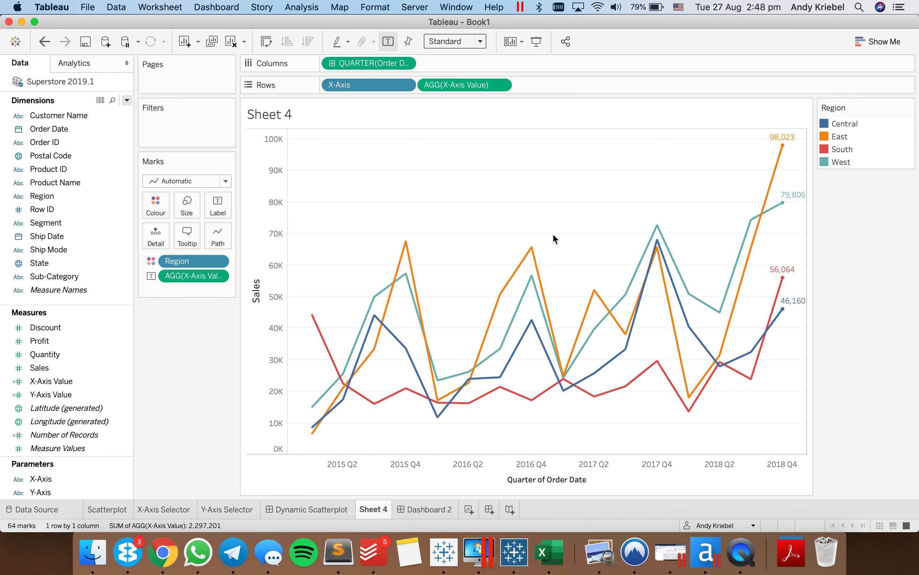